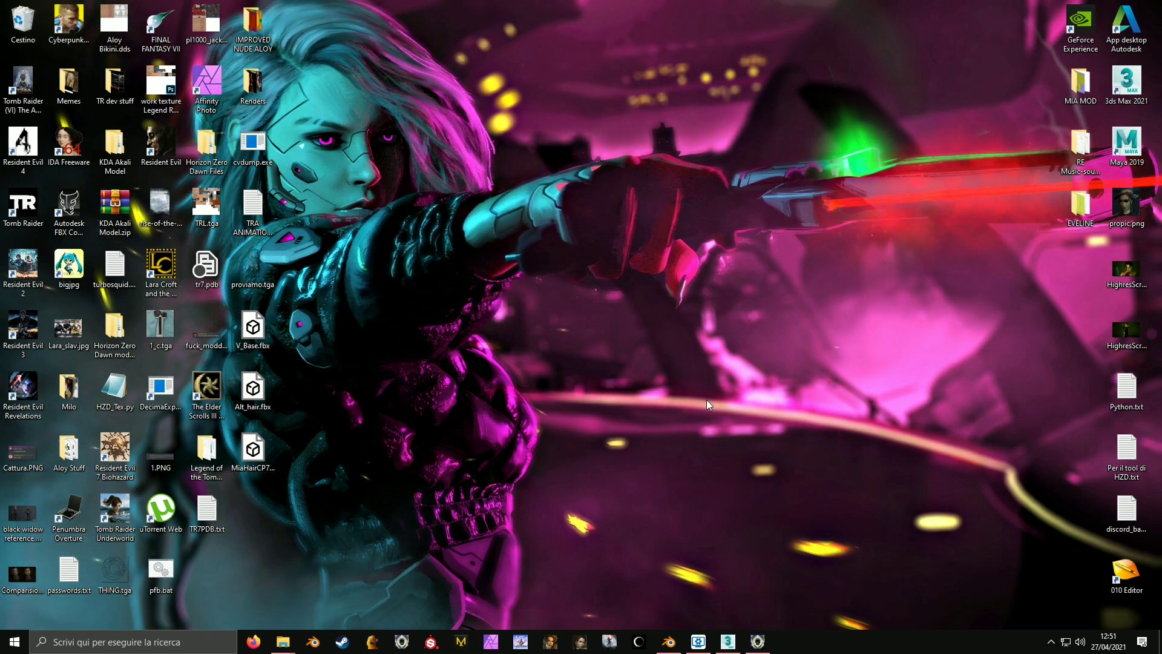
Switch to Blender and examine the character's hair model from several angles.
click(669, 639)
middle_drag(686, 393, 518, 346)
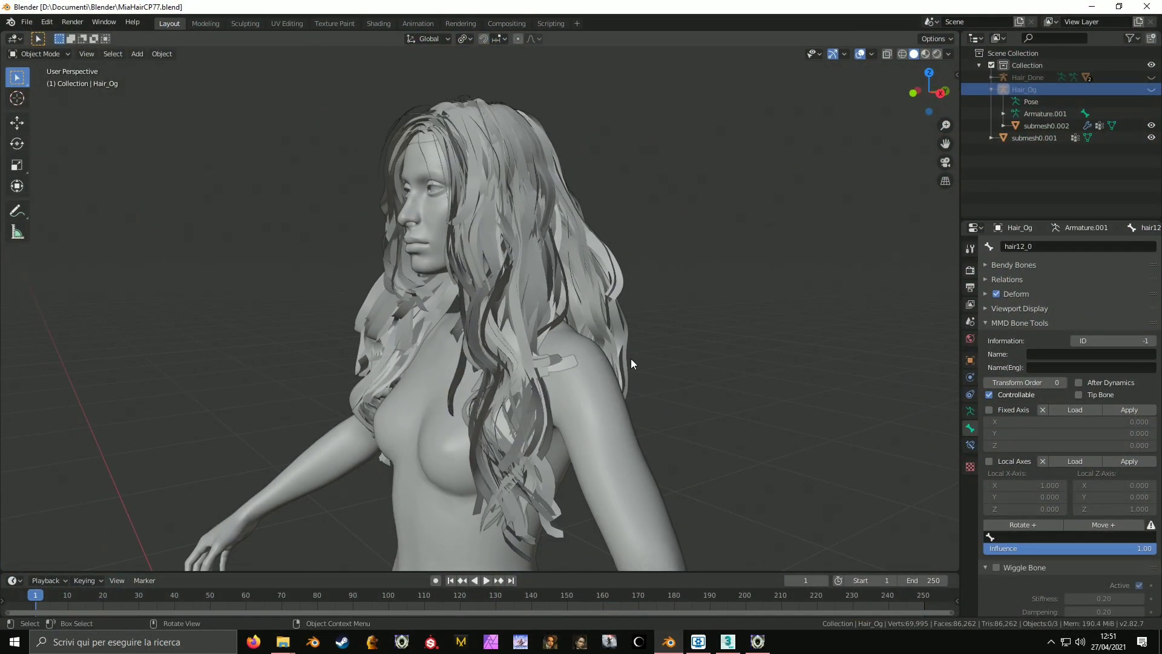
middle_drag(631, 359, 444, 230)
middle_drag(627, 179, 599, 144)
scroll(524, 343, down, 4)
shift+middle_drag(524, 343, 504, 290)
scroll(505, 295, down, 4)
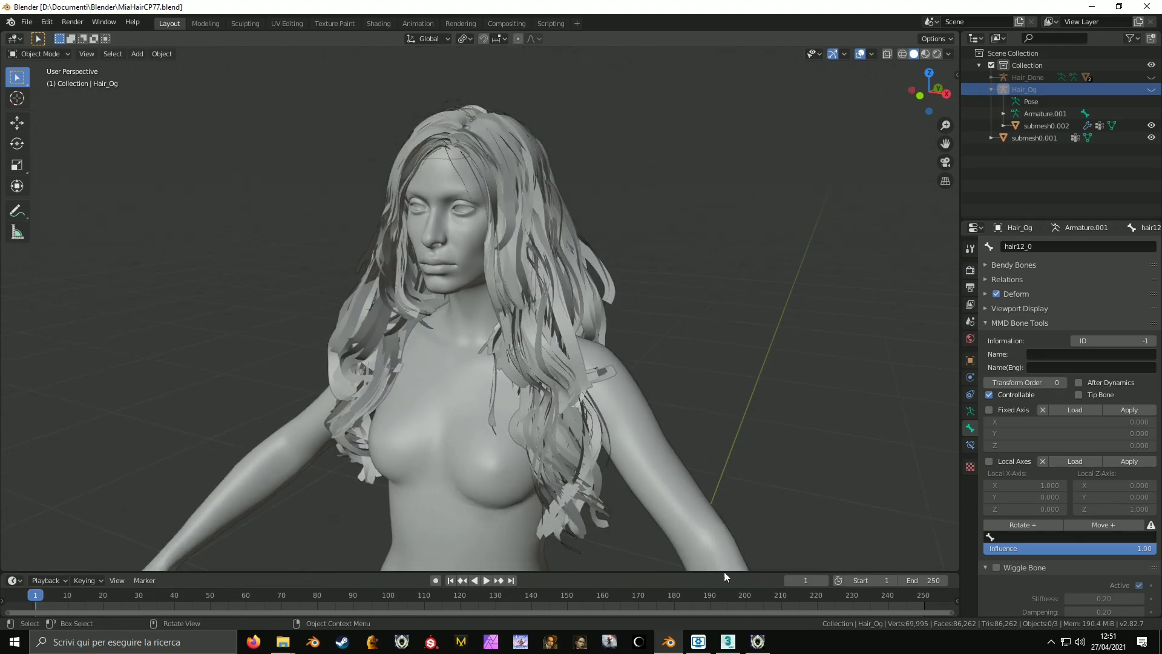
click(728, 641)
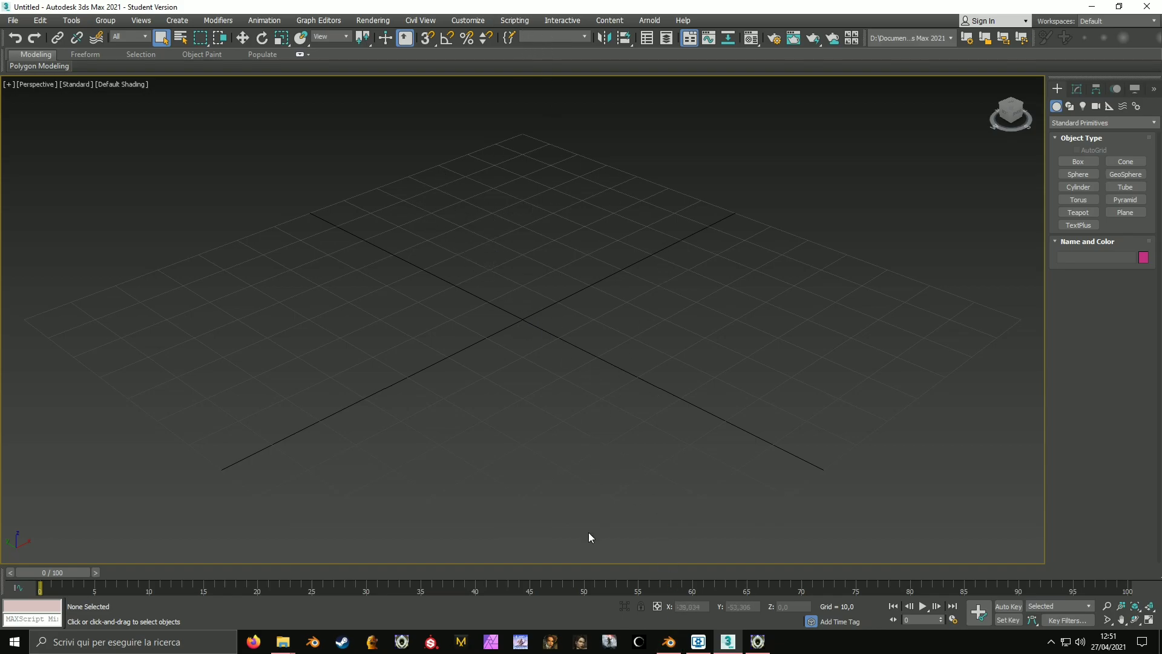
click(672, 643)
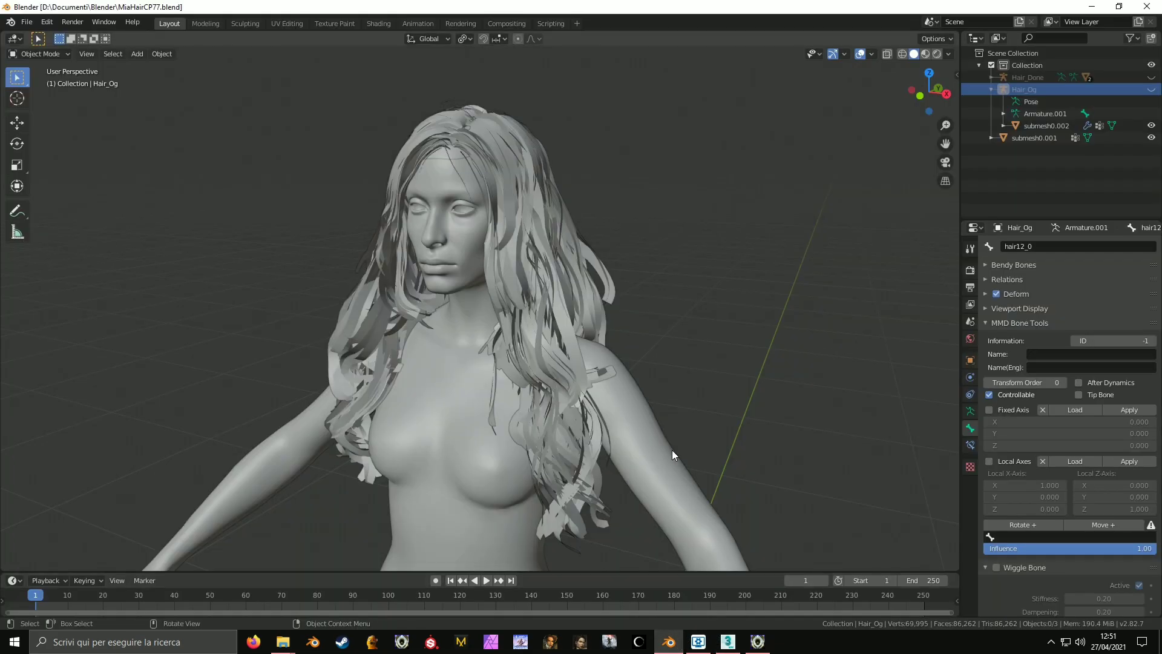
Unhide the Hair_Og armature and try moving it in the viewport.
click(1136, 92)
middle_drag(650, 181, 461, 270)
key(g)
right_click(552, 258)
key(g)
right_click(484, 186)
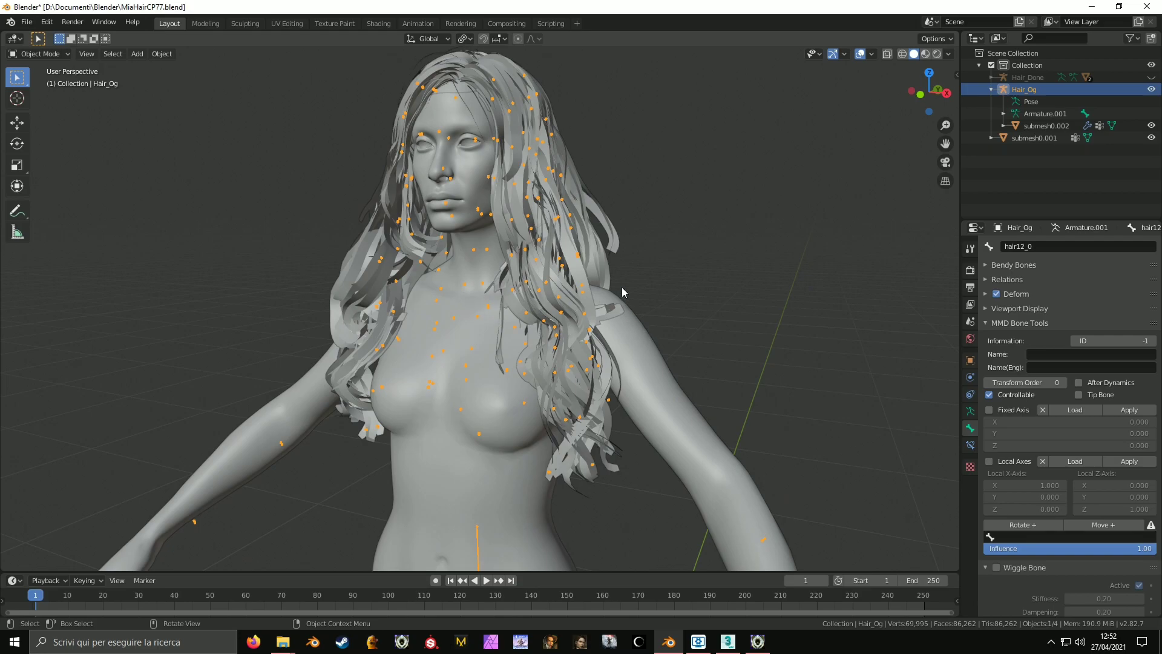
middle_drag(622, 288, 524, 296)
key(g)
right_click(552, 241)
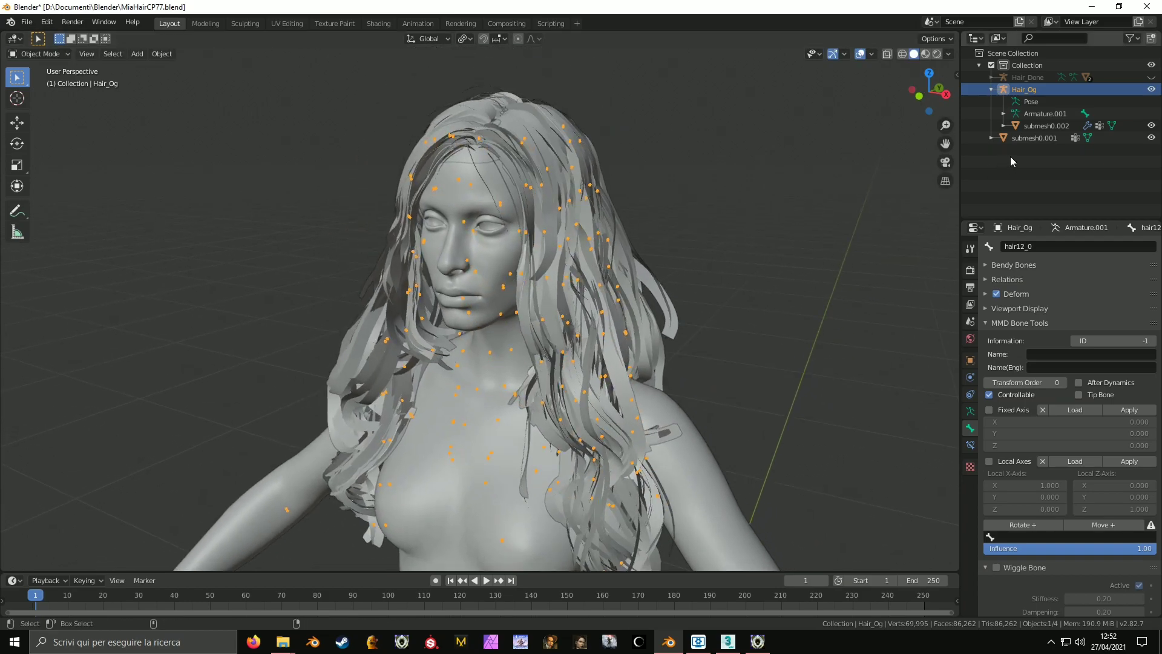
Add the submesh0.002 hair mesh to the armature selection and export both as FBX over MiaHairCP77.fbx on the Desktop.
click(1049, 127)
click(26, 22)
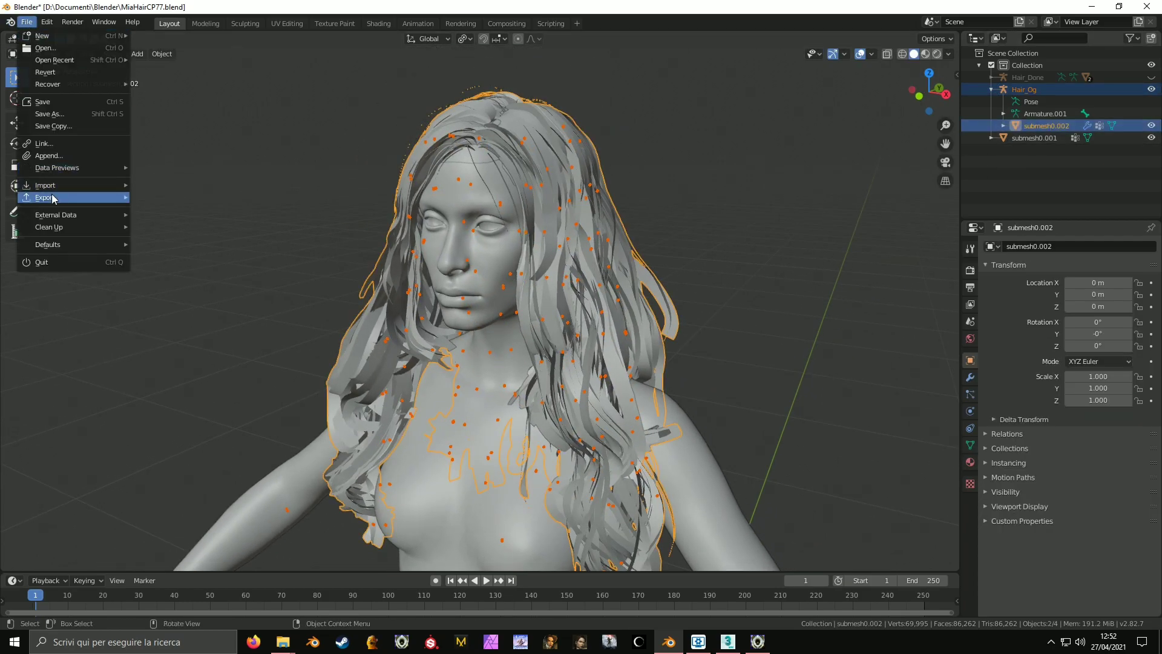
mouse_move(53, 199)
click(193, 270)
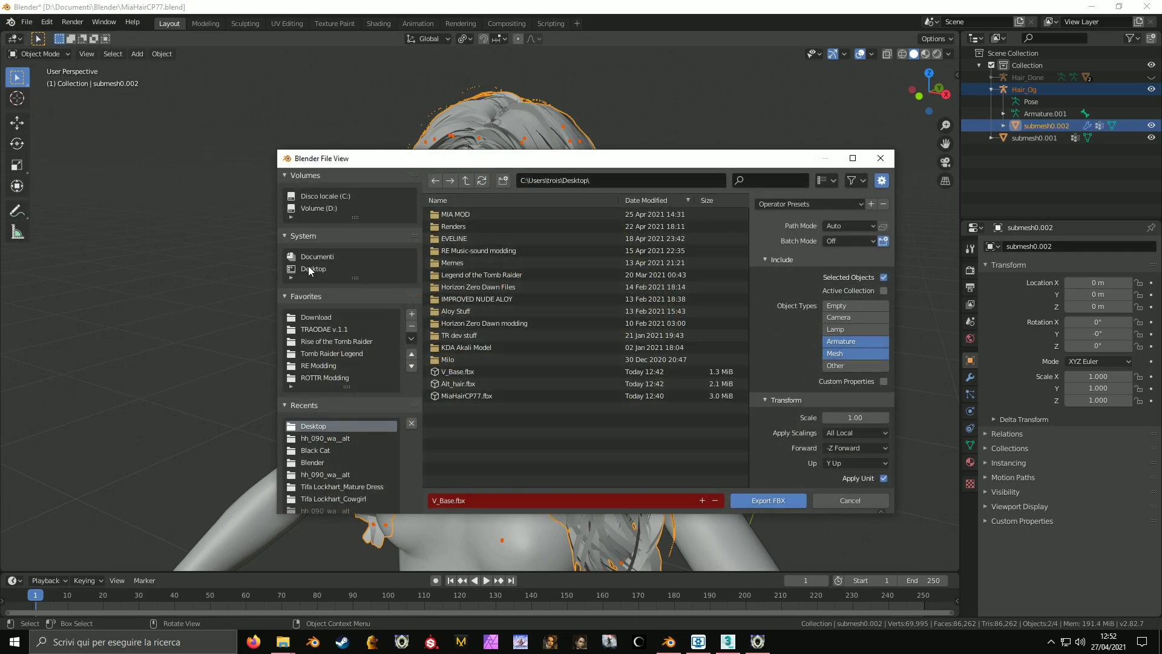
double_click(456, 395)
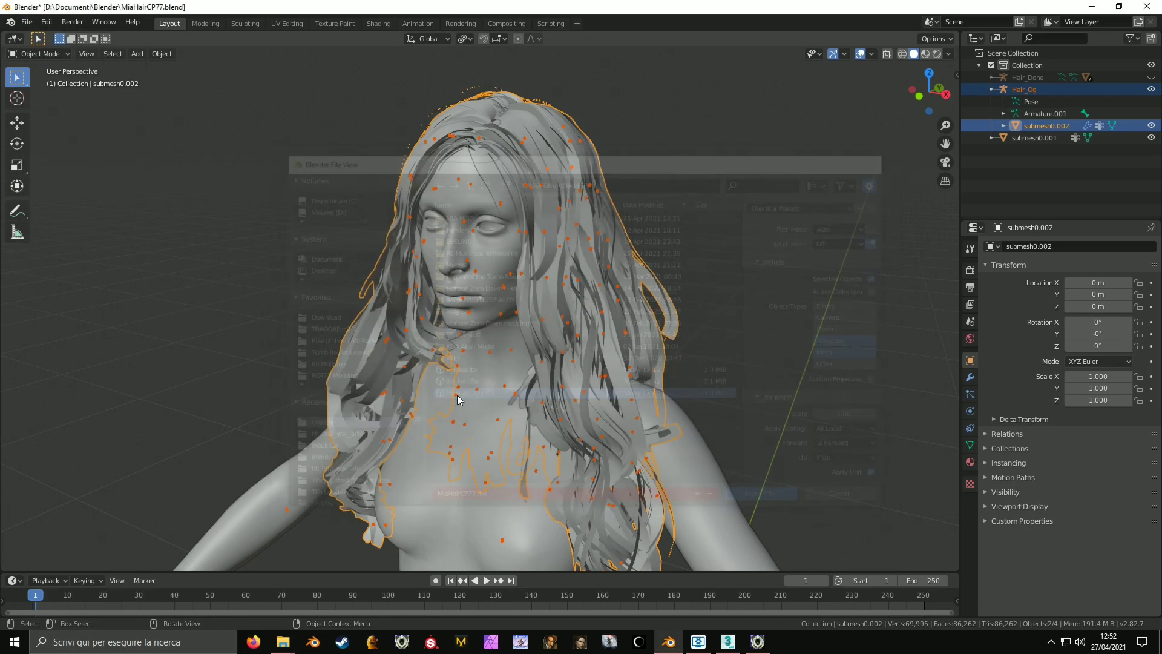
middle_drag(721, 472, 685, 423)
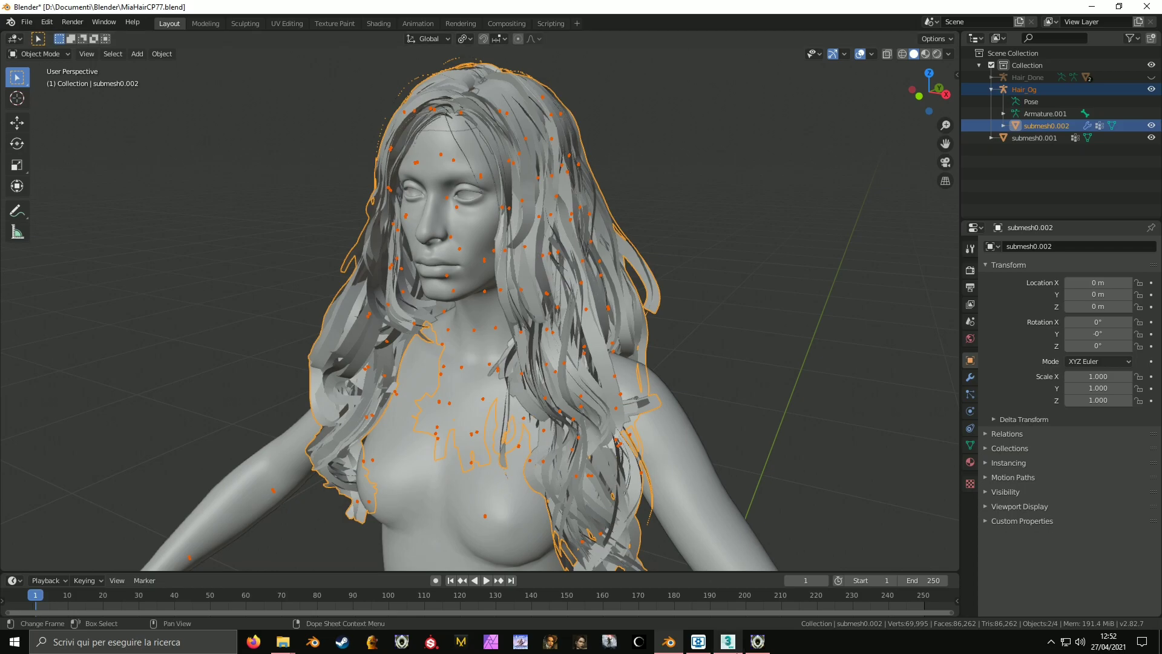
Switch to 3ds Max, import Alt_hair.fbx from the Desktop with the current FBX settings, and clear the selection.
click(728, 641)
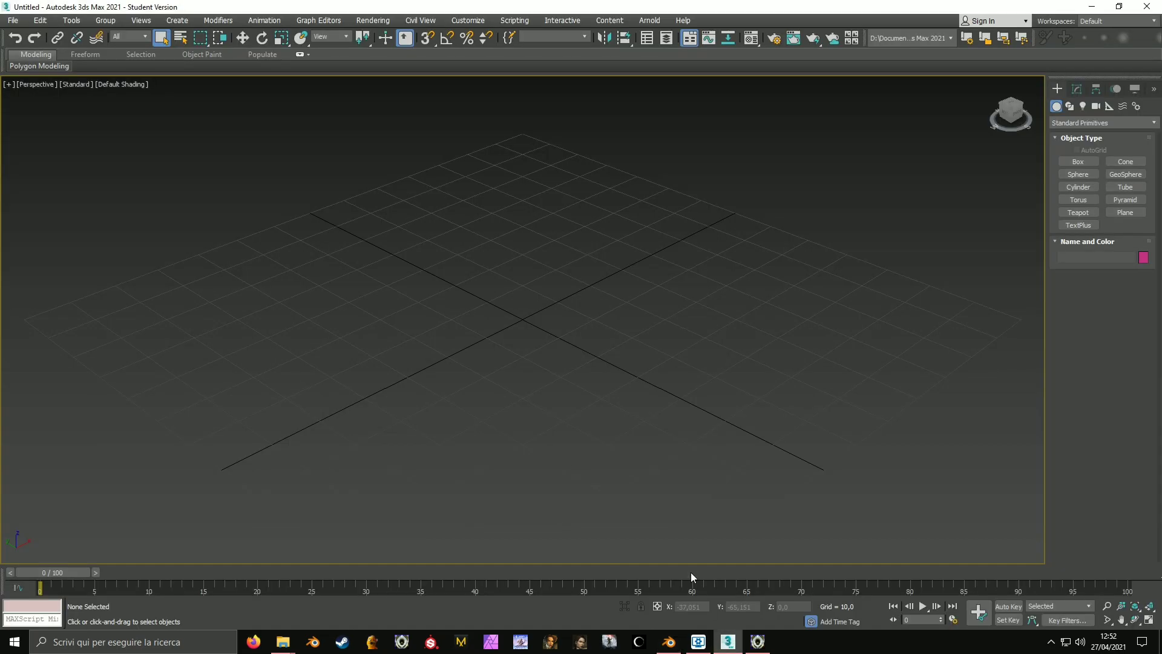
click(12, 22)
mouse_move(42, 185)
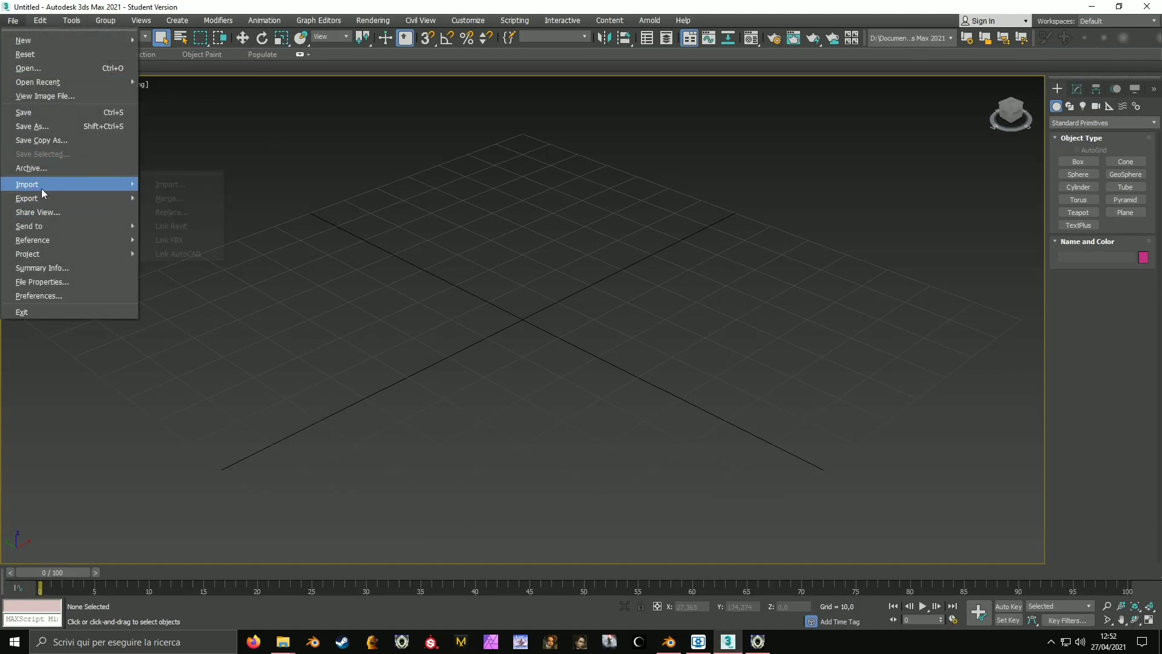
click(152, 185)
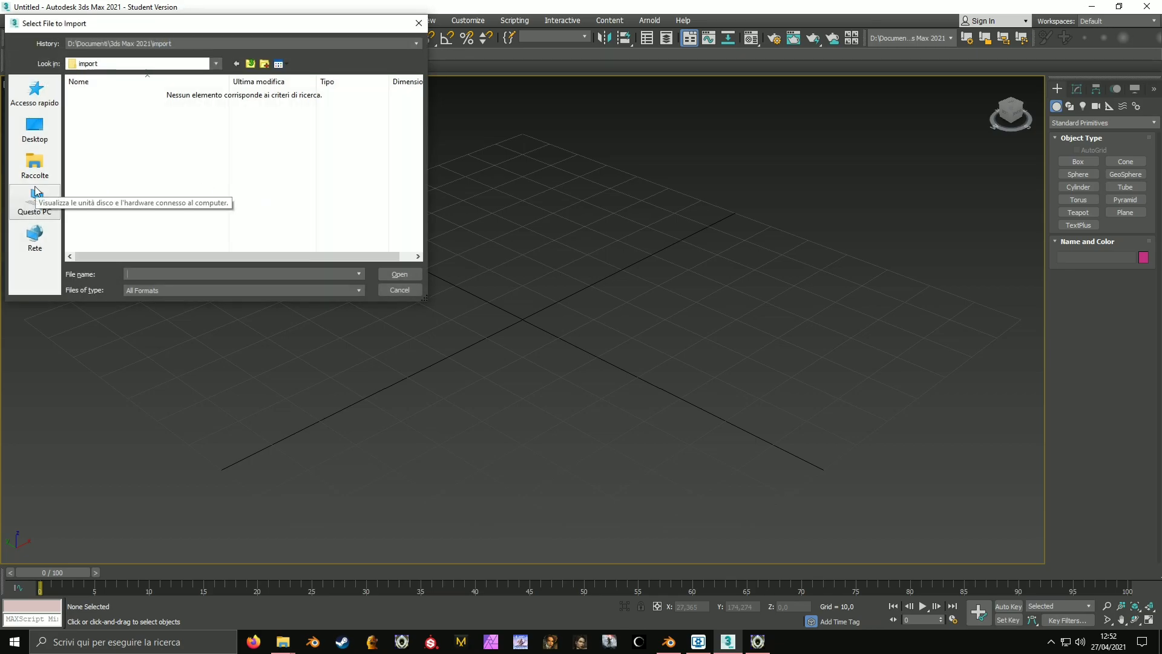
click(36, 192)
double_click(132, 121)
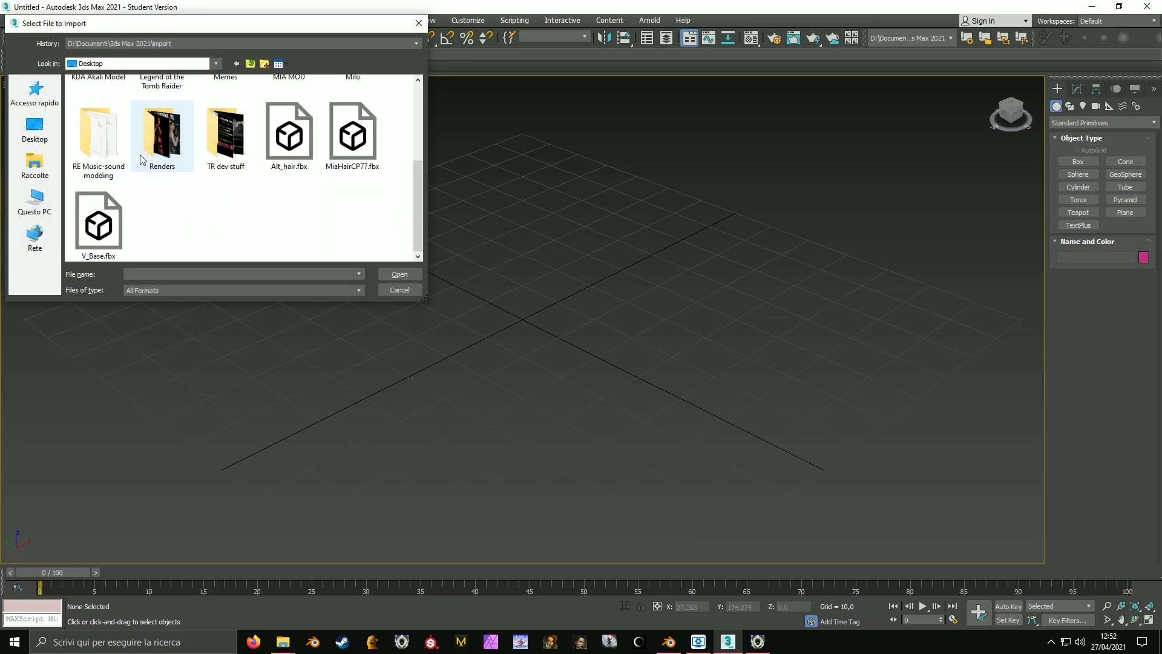
click(297, 147)
double_click(297, 147)
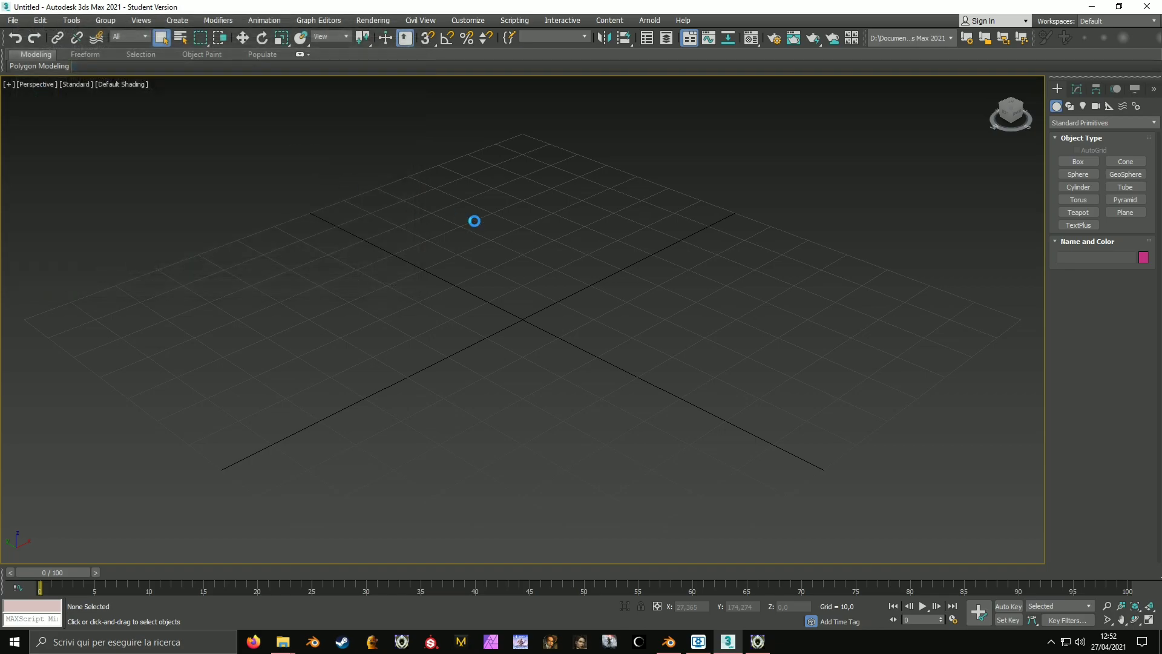
click(652, 482)
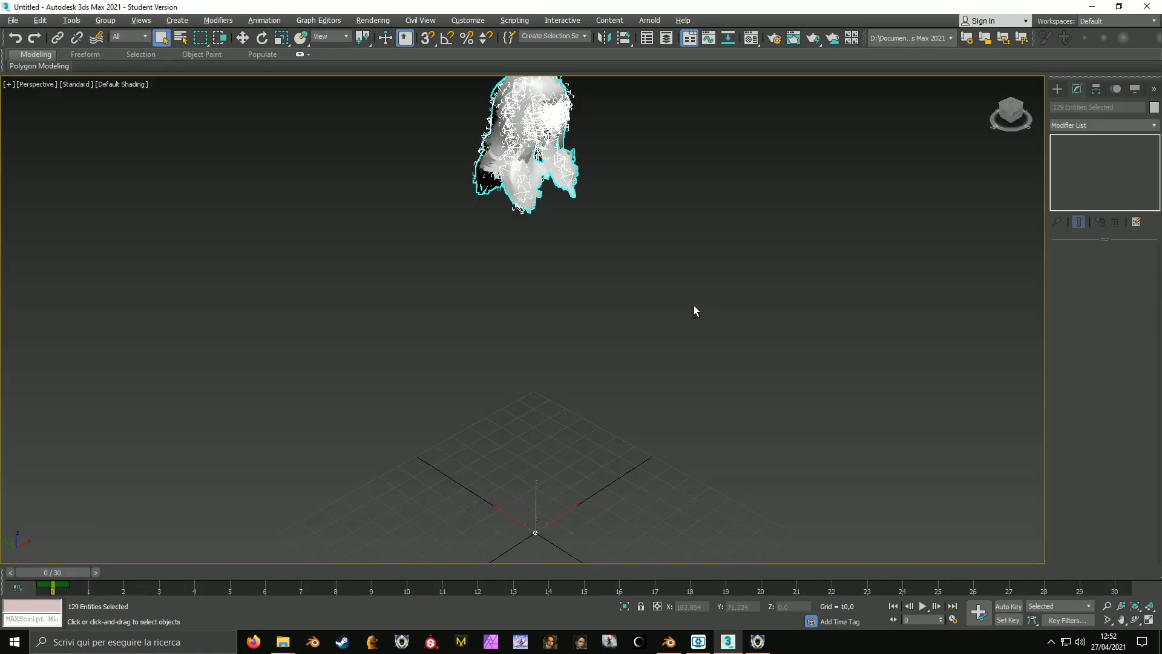
alt+middle_drag(693, 305, 590, 311)
middle_drag(590, 312, 609, 416)
scroll(604, 390, up, 4)
middle_drag(590, 291, 630, 509)
click(692, 324)
Import MiaHairCP77.fbx from the Desktop into the same scene with file content set to Add, and clear the selection.
click(14, 20)
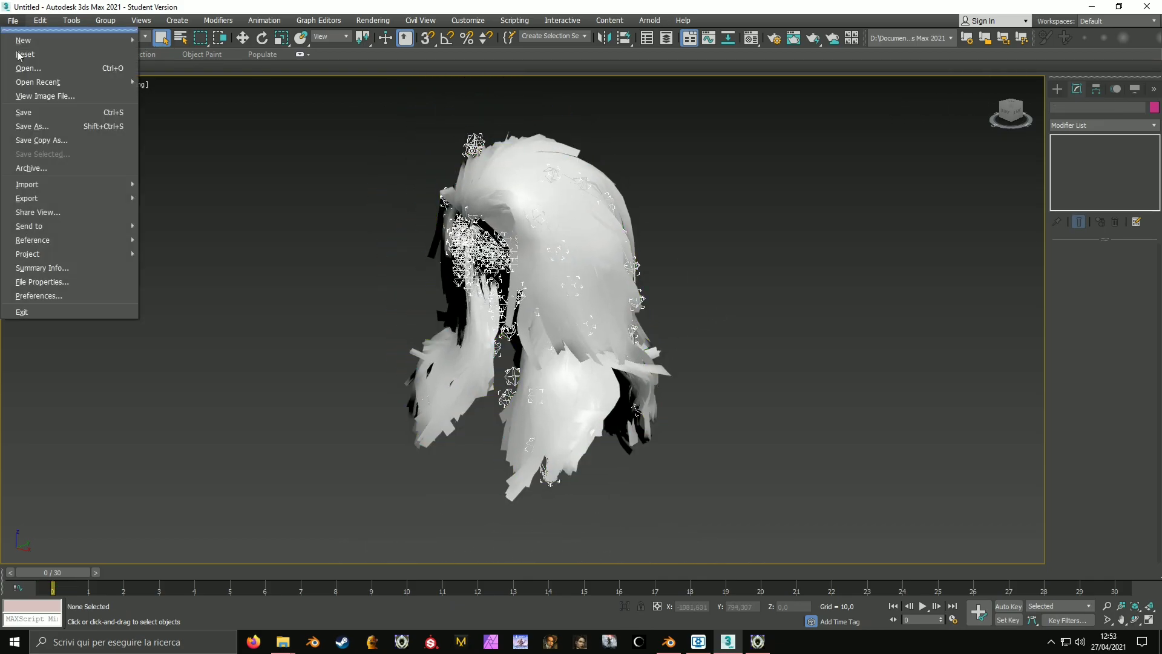
mouse_move(40, 191)
click(184, 188)
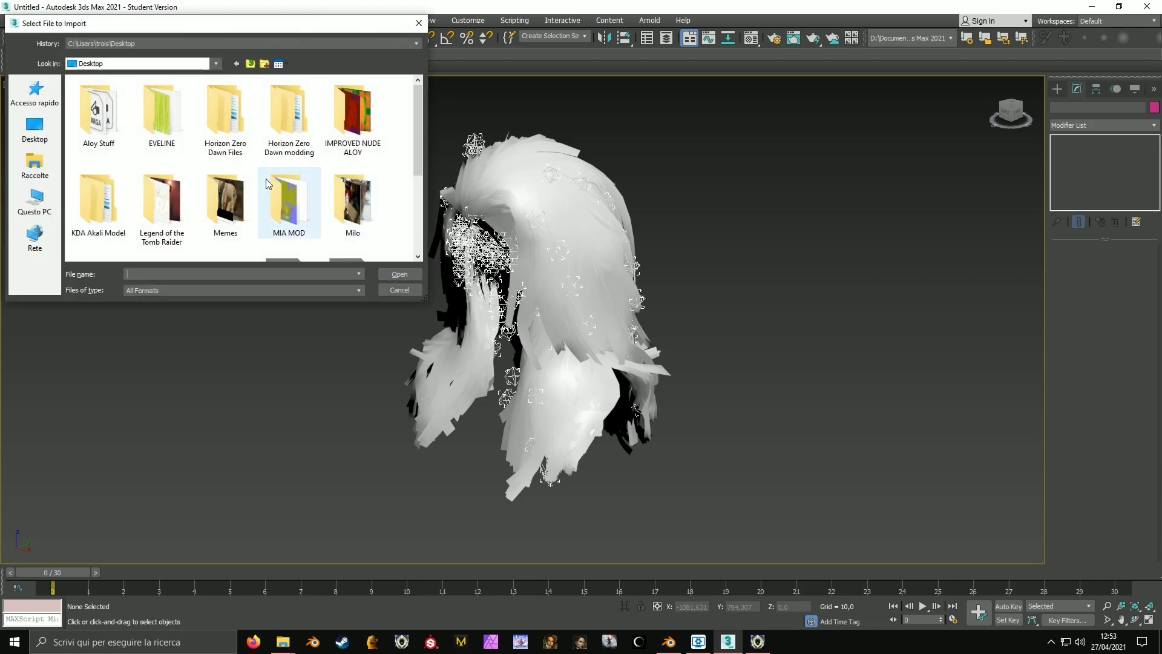
double_click(347, 163)
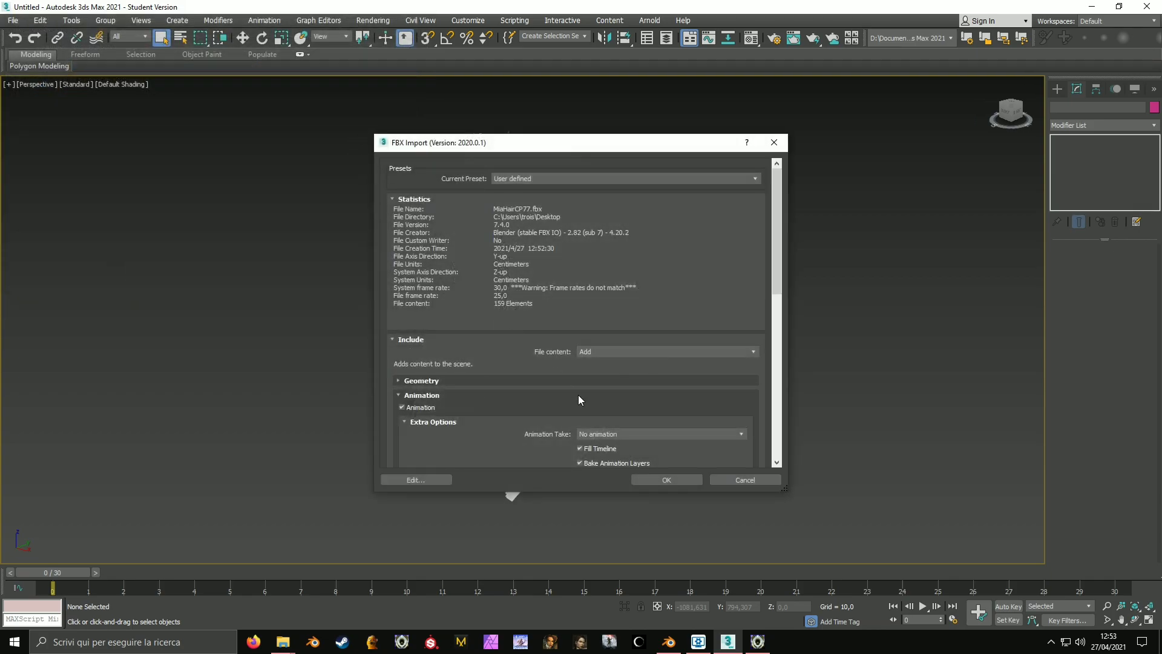
click(664, 480)
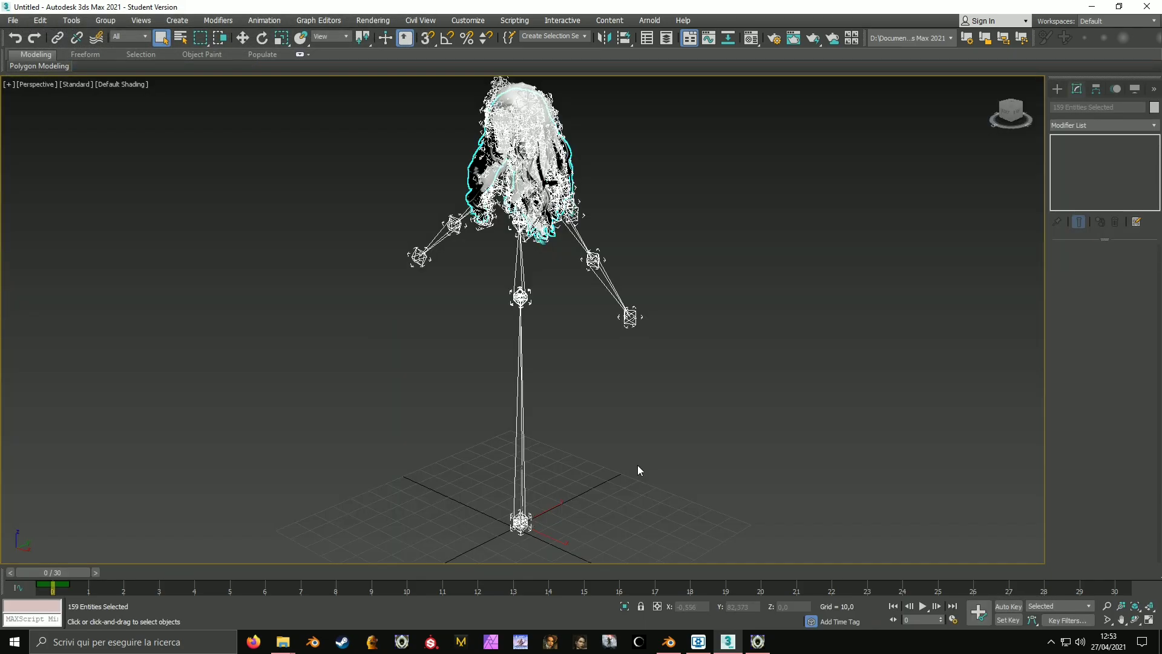
scroll(646, 311, up, 5)
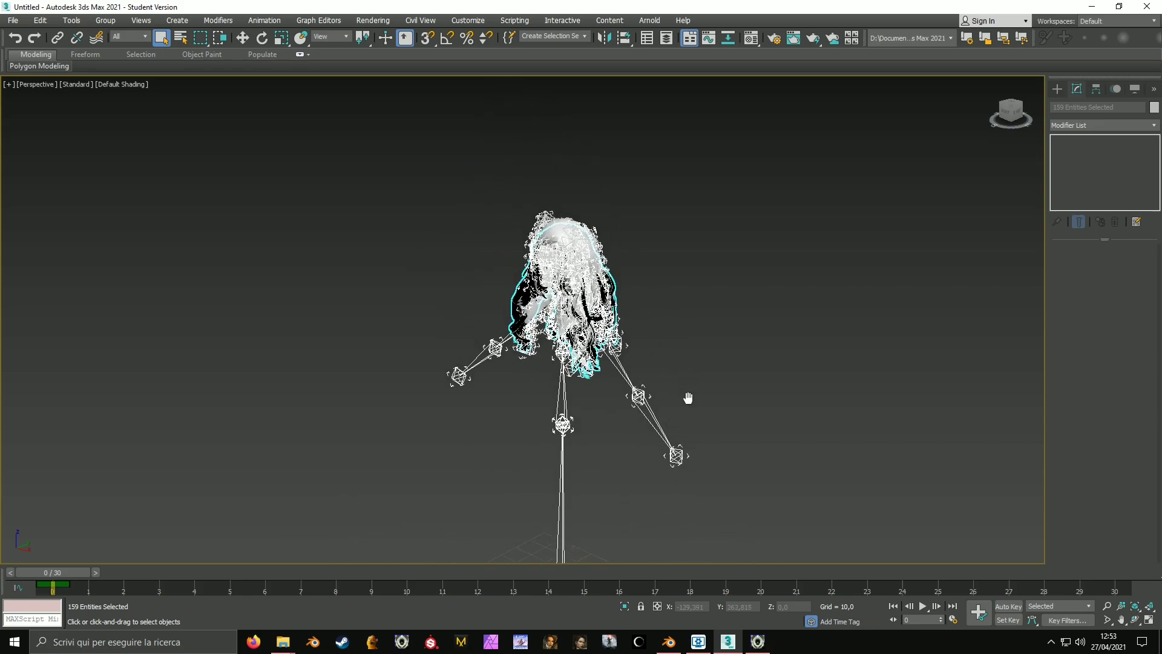
alt+middle_drag(698, 215, 641, 254)
click(698, 230)
scroll(680, 253, up, 3)
scroll(680, 259, down, 5)
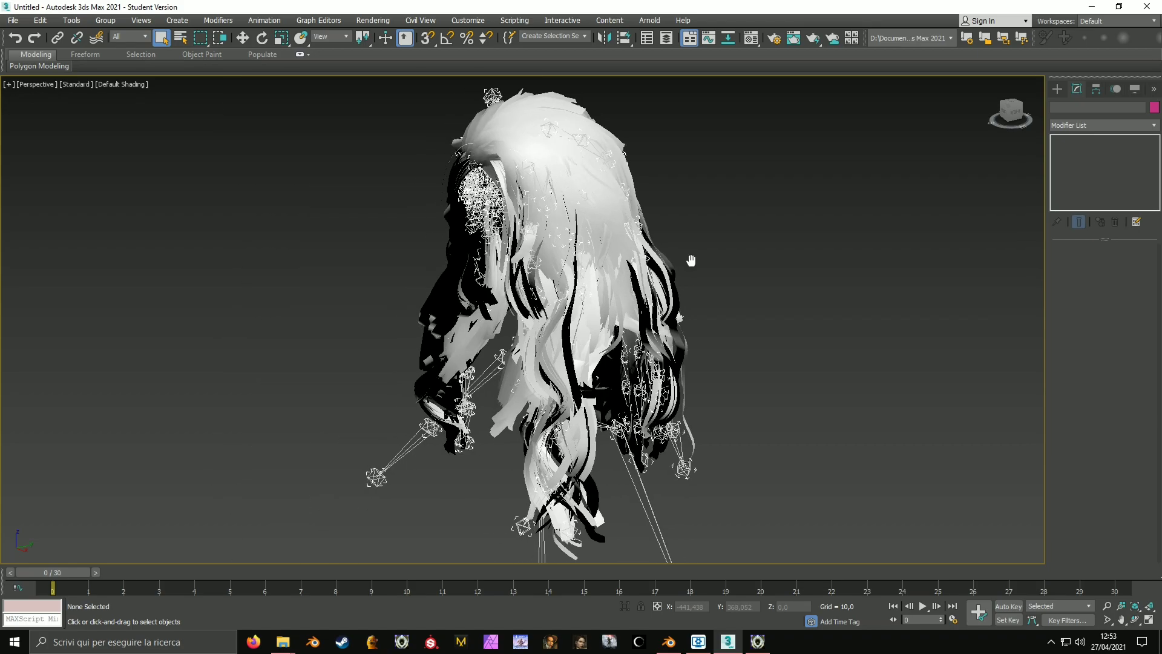
Run the alphaZtool 0.42.ms script from the RE Modding folder in Documenti and place its window clear of the hair.
click(515, 21)
click(552, 160)
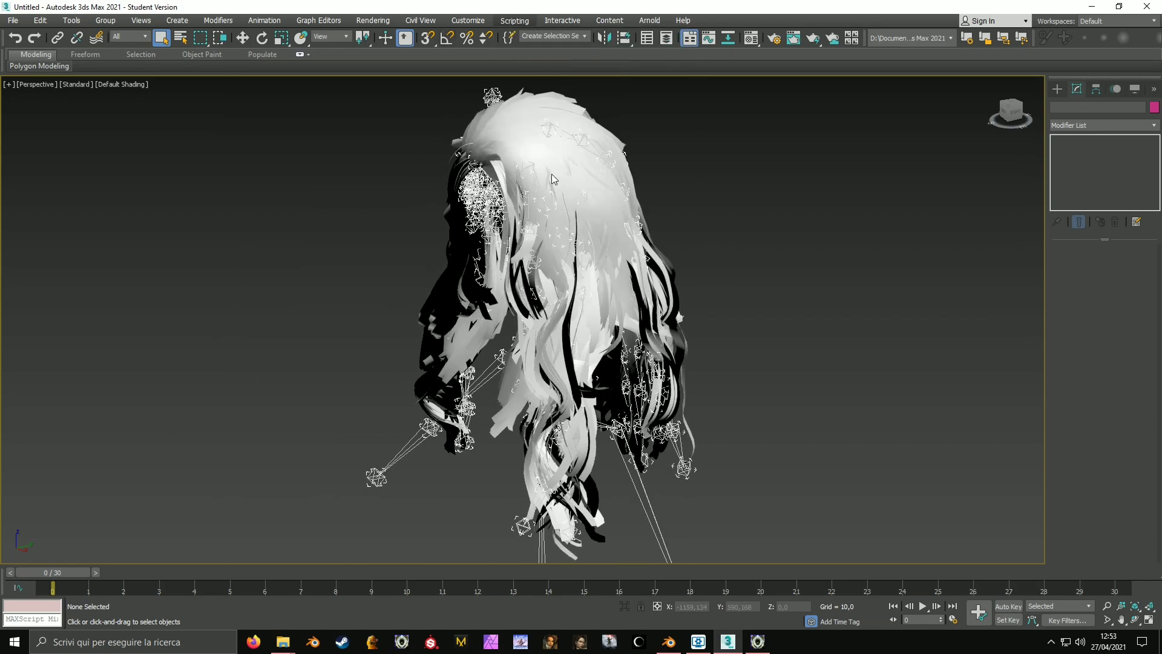
click(34, 180)
double_click(242, 85)
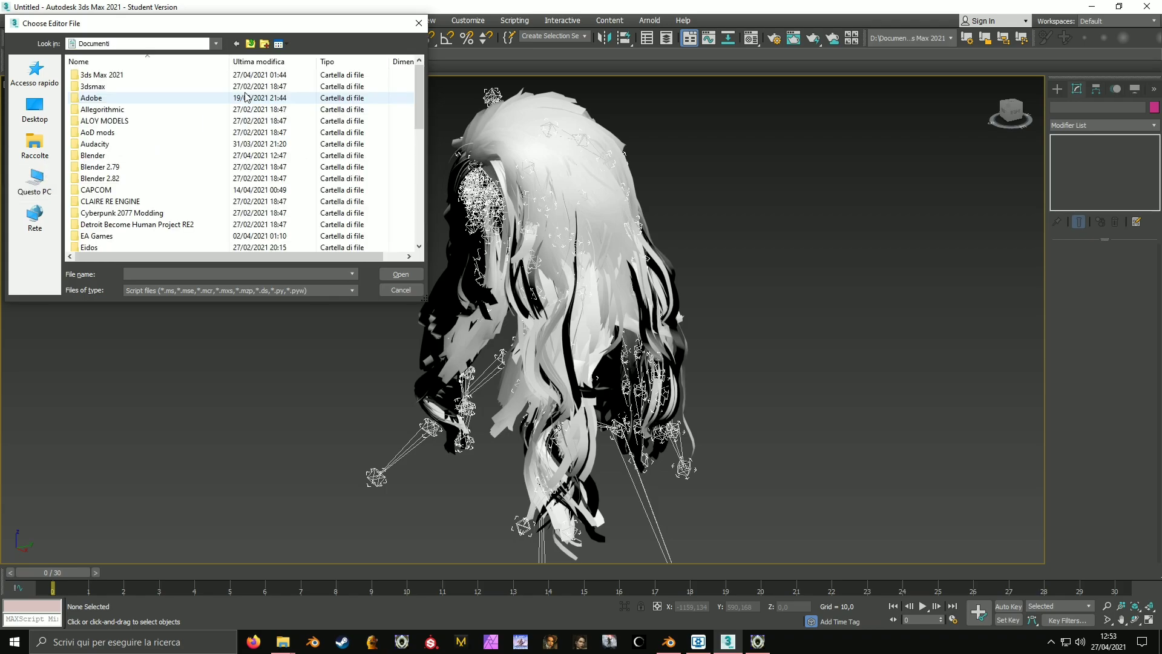
scroll(144, 128, down, 5)
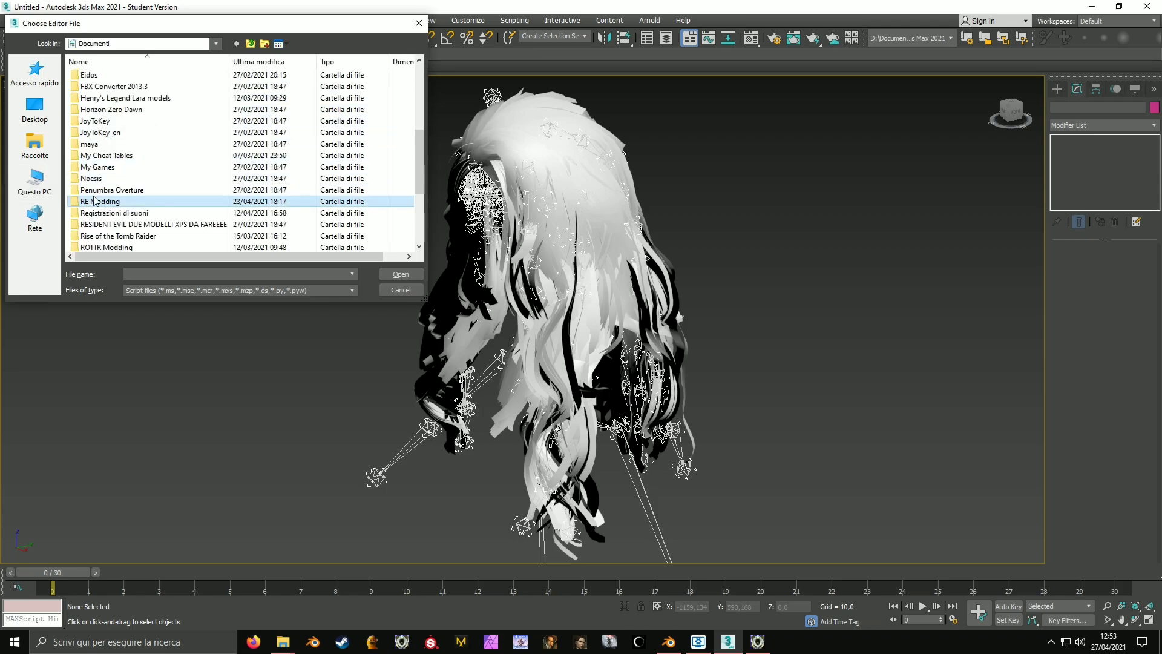
double_click(112, 201)
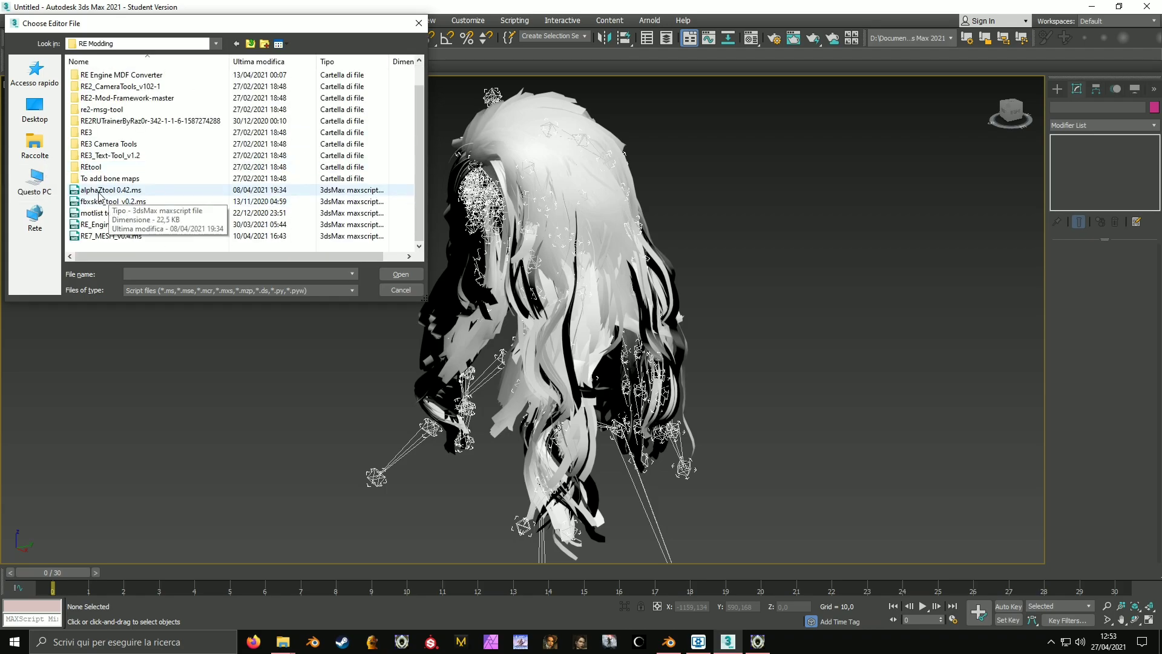
double_click(98, 191)
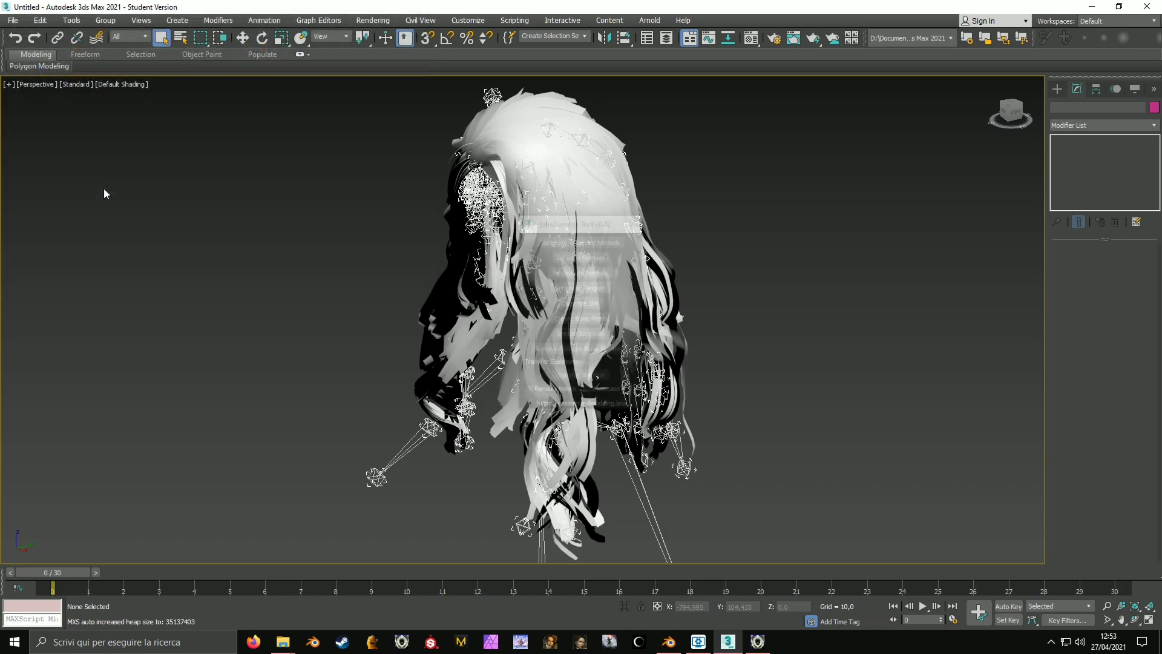
drag(565, 227, 226, 209)
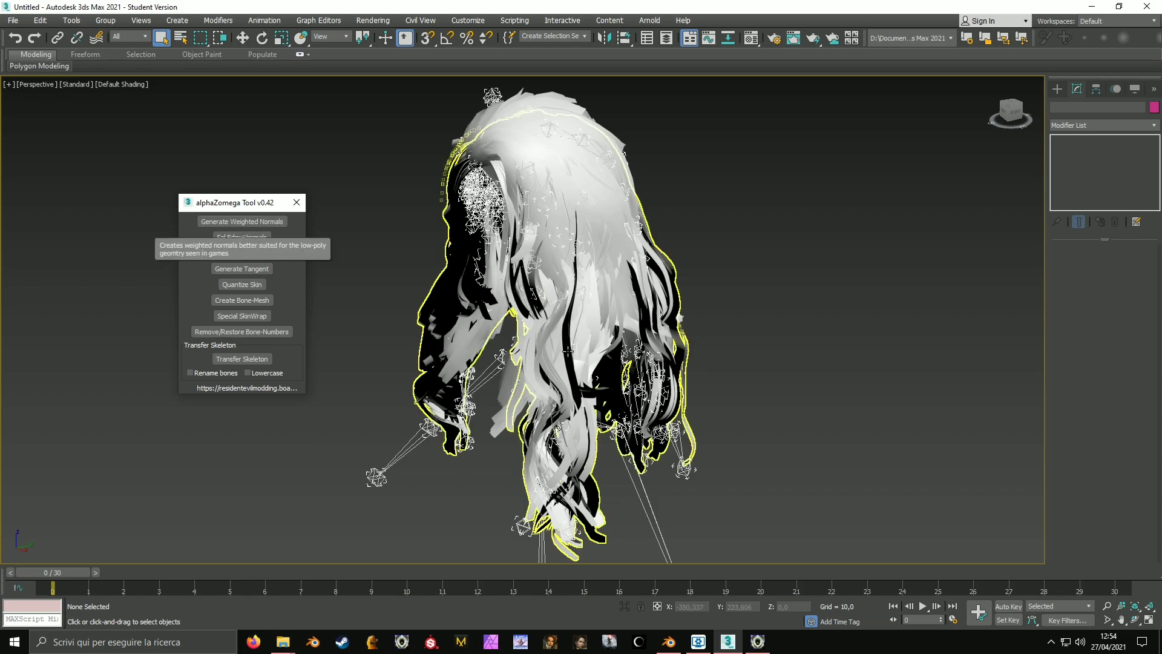
Select the wavy submesh0.002 hair first and add the other imported hair mesh to the selection.
scroll(555, 333, up, 5)
click(555, 365)
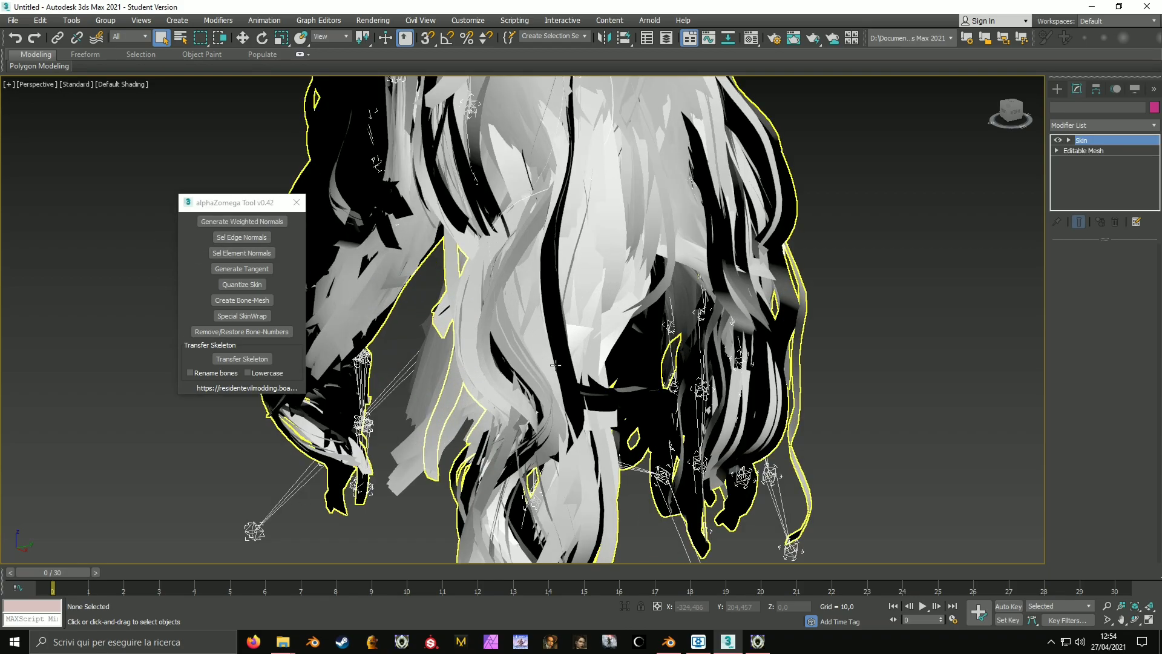
scroll(555, 364, down, 5)
middle_drag(595, 299, 532, 293)
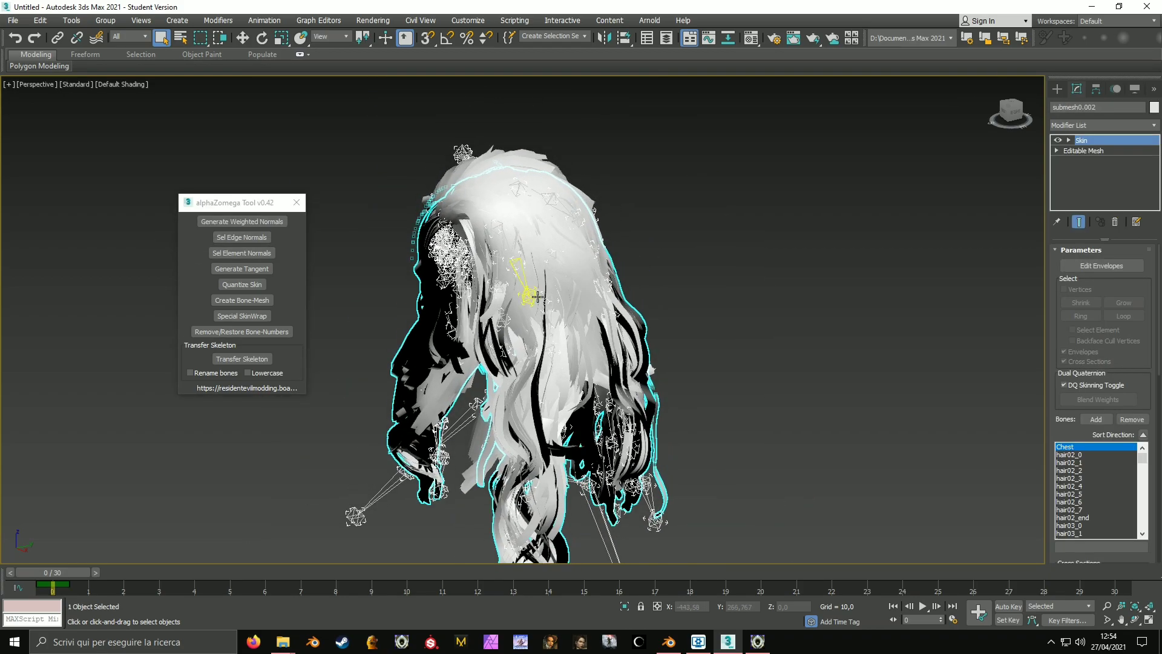
scroll(532, 293, up, 4)
ctrl+click(551, 105)
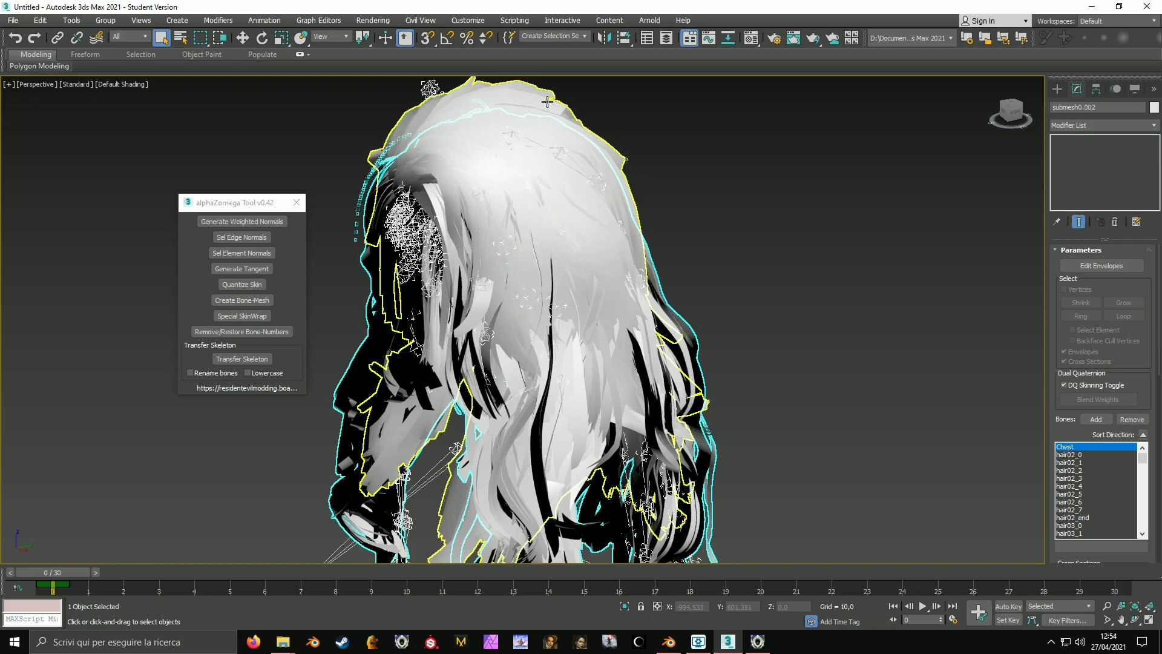
middle_drag(504, 306, 552, 213)
middle_drag(507, 265, 503, 228)
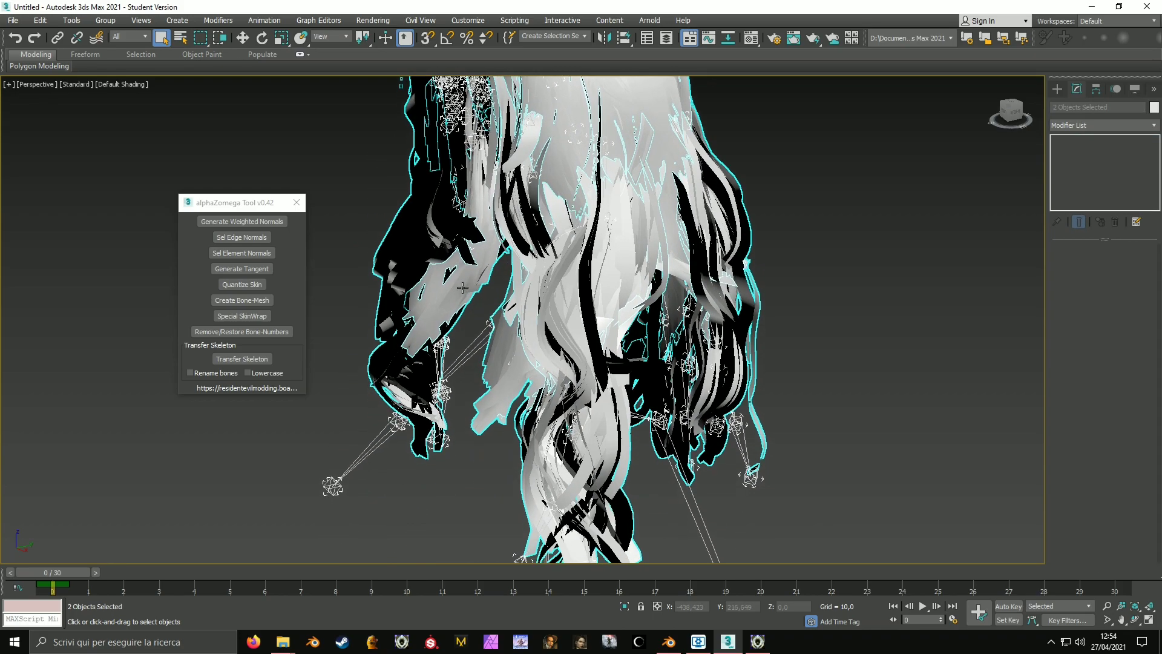
Enable Rename bones for the skeleton transfer in the alphaZomega Tool.
click(192, 374)
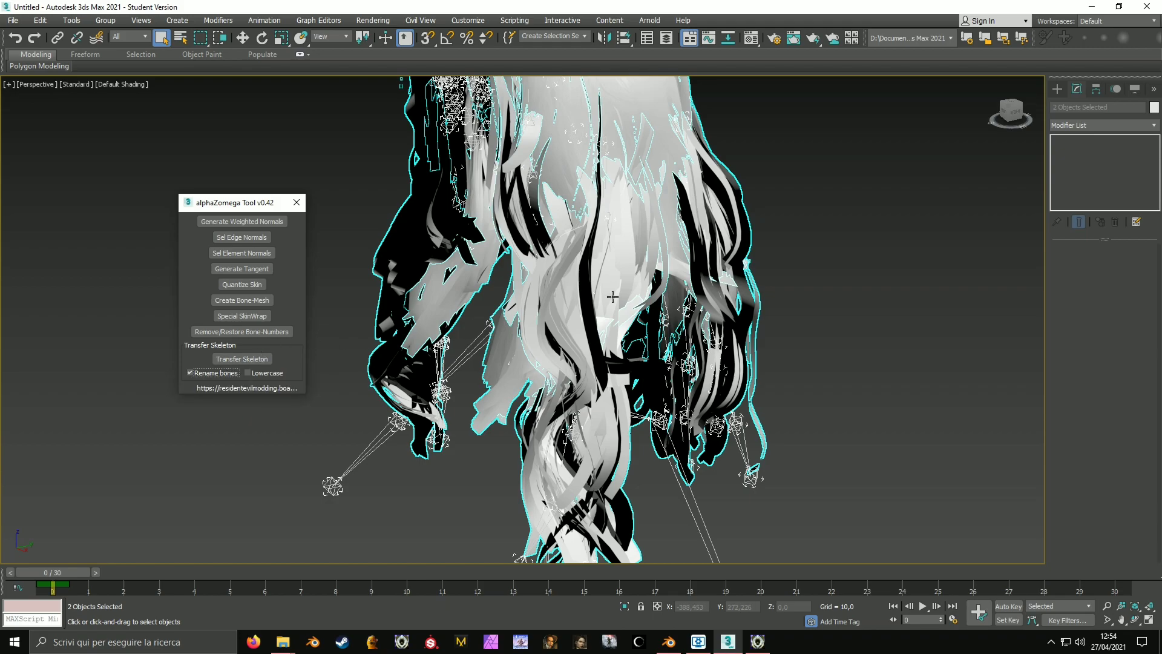
middle_drag(595, 306, 662, 359)
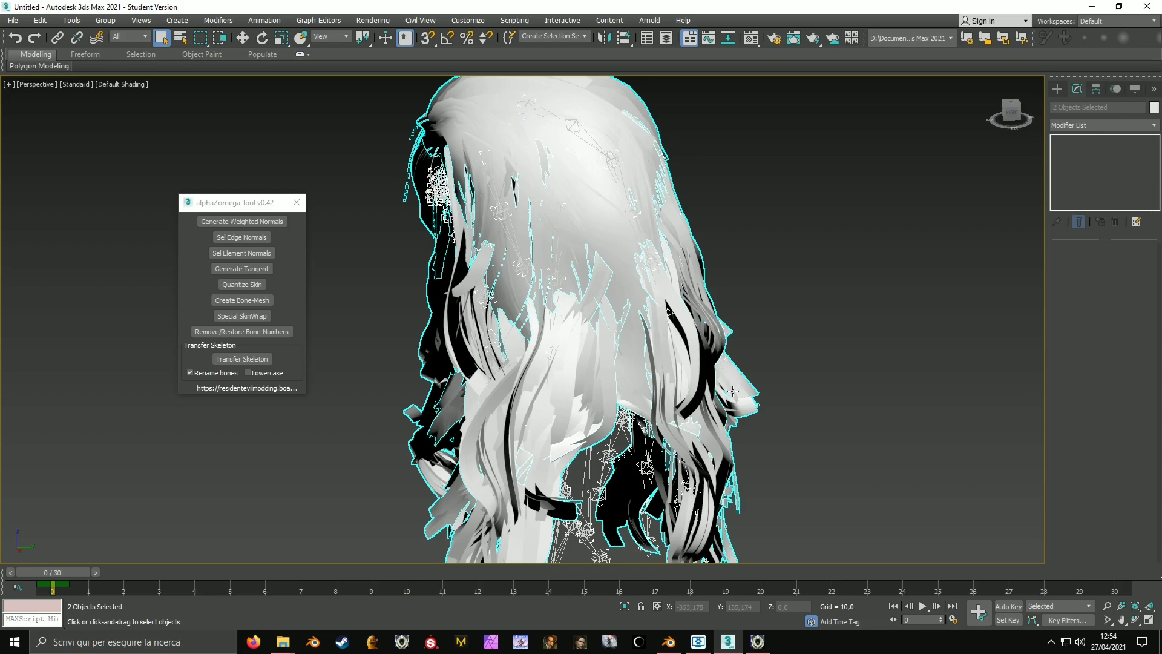
middle_drag(643, 228, 646, 292)
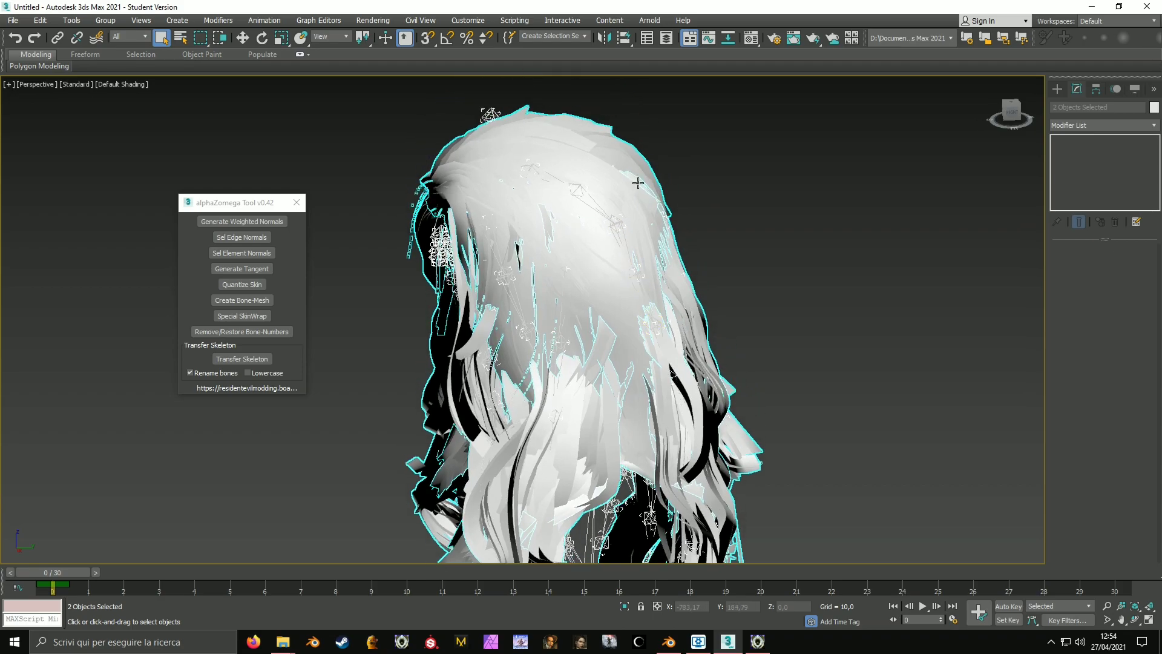
Transfer the skeleton between the two selected hair meshes, matching the target and source bones by name in the Paste Skin Data window.
alt+middle_drag(607, 150, 572, 193)
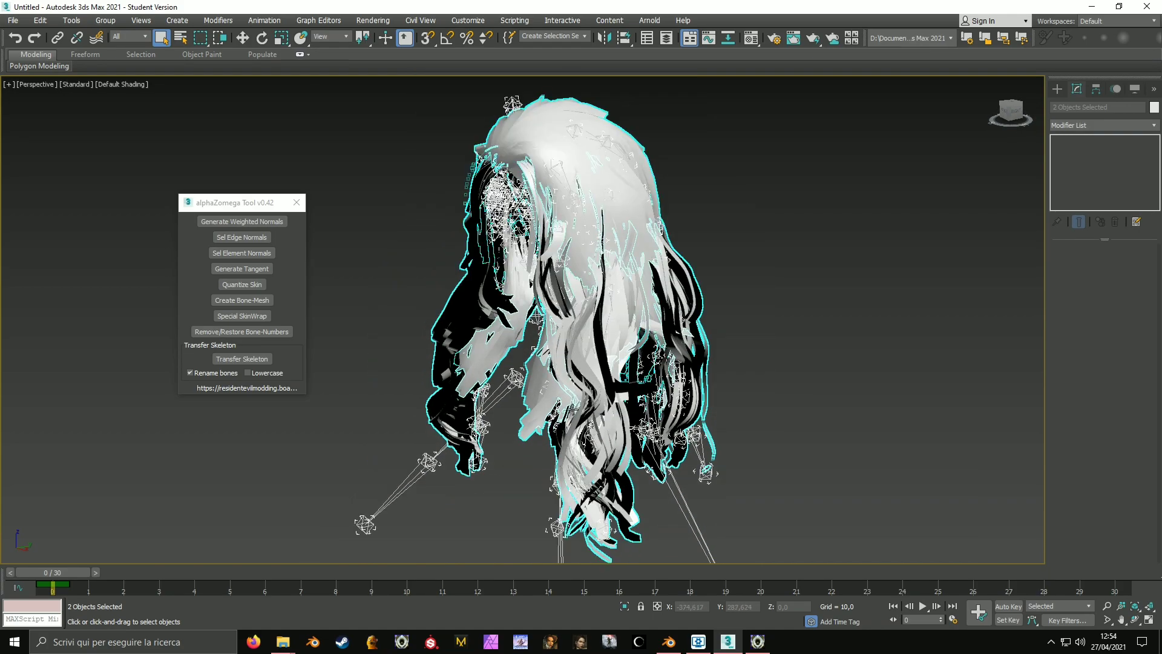
scroll(565, 418, up, 2)
alt+middle_drag(475, 397, 554, 358)
alt+middle_drag(394, 357, 586, 374)
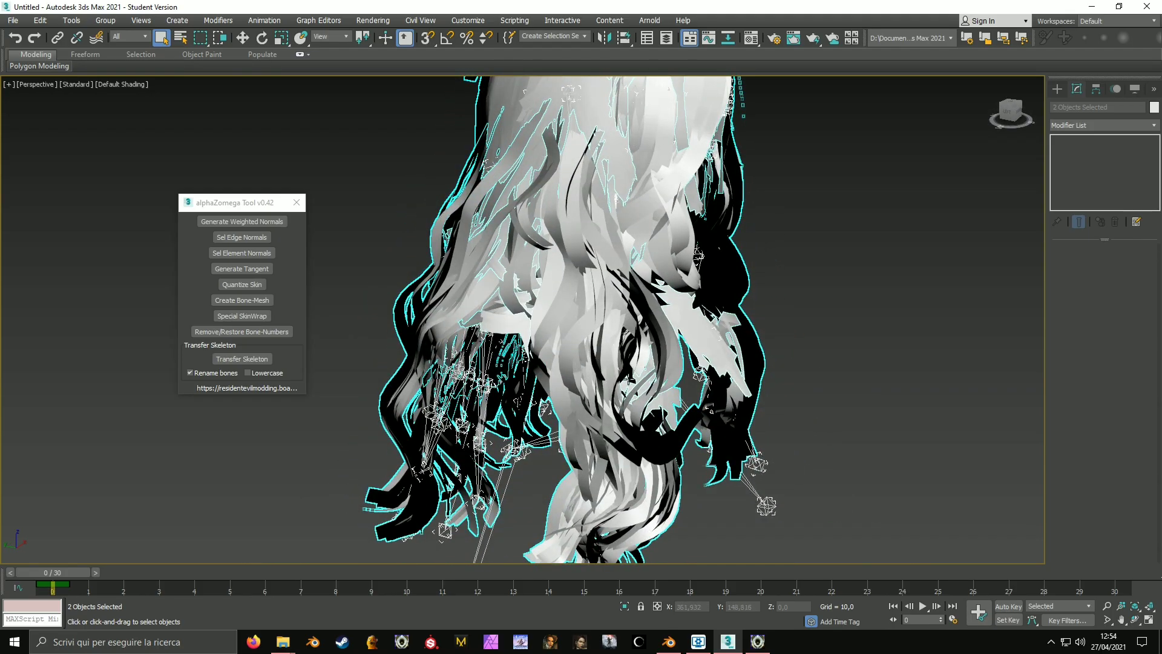
middle_drag(632, 344, 460, 366)
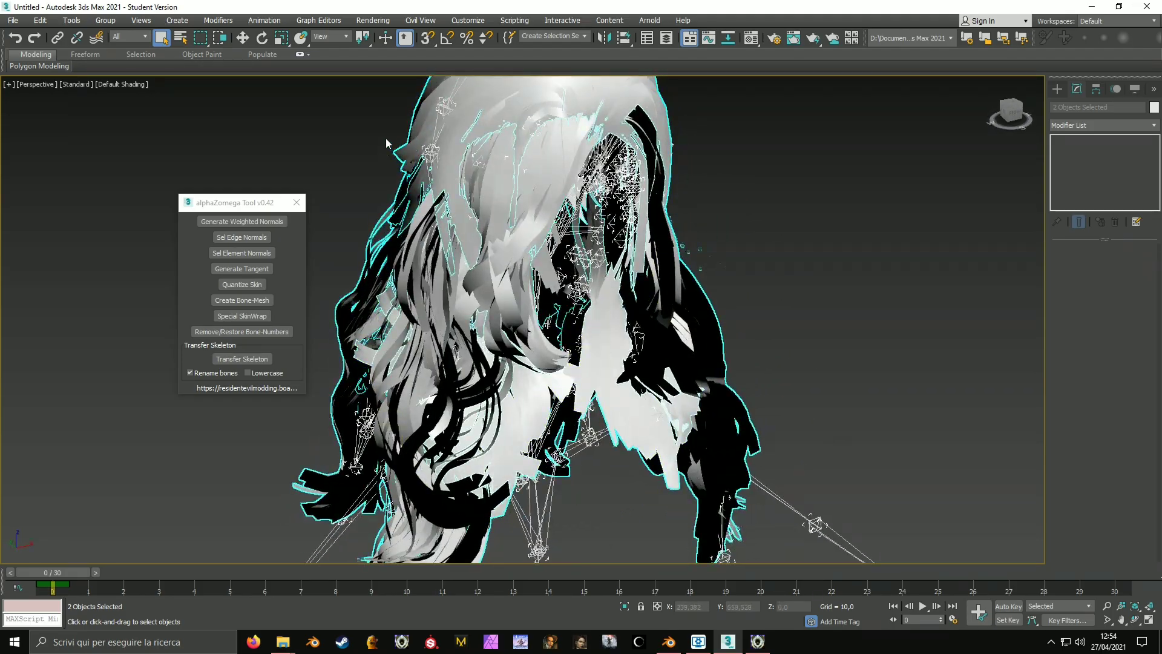
alt+middle_drag(386, 142, 547, 361)
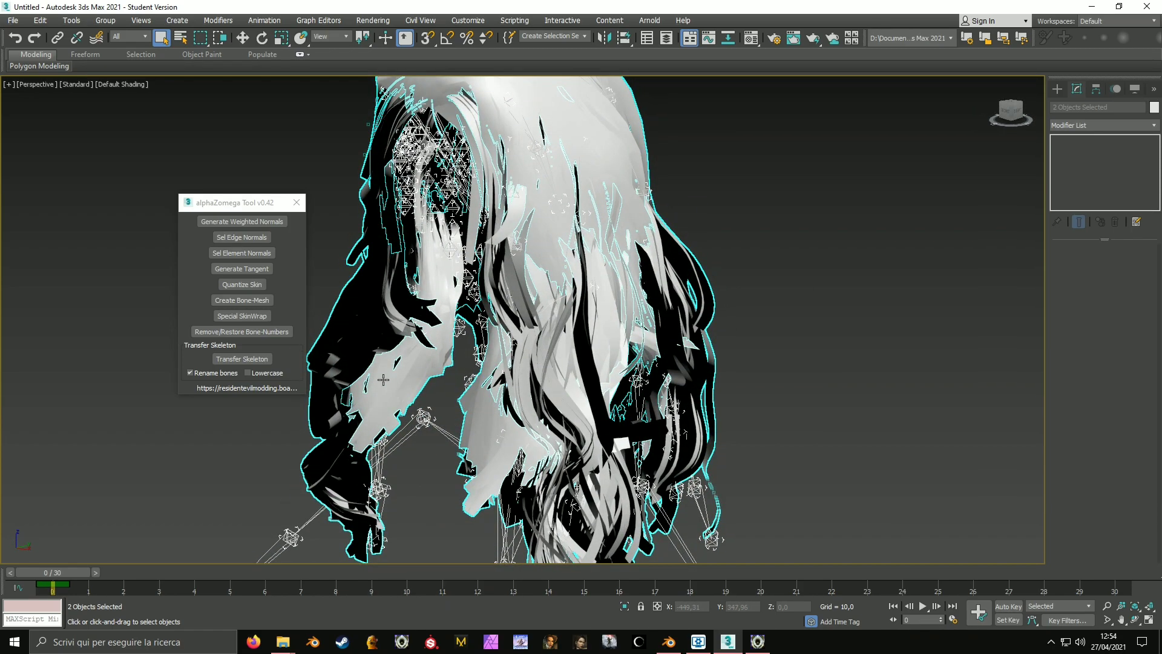
middle_drag(441, 382, 457, 348)
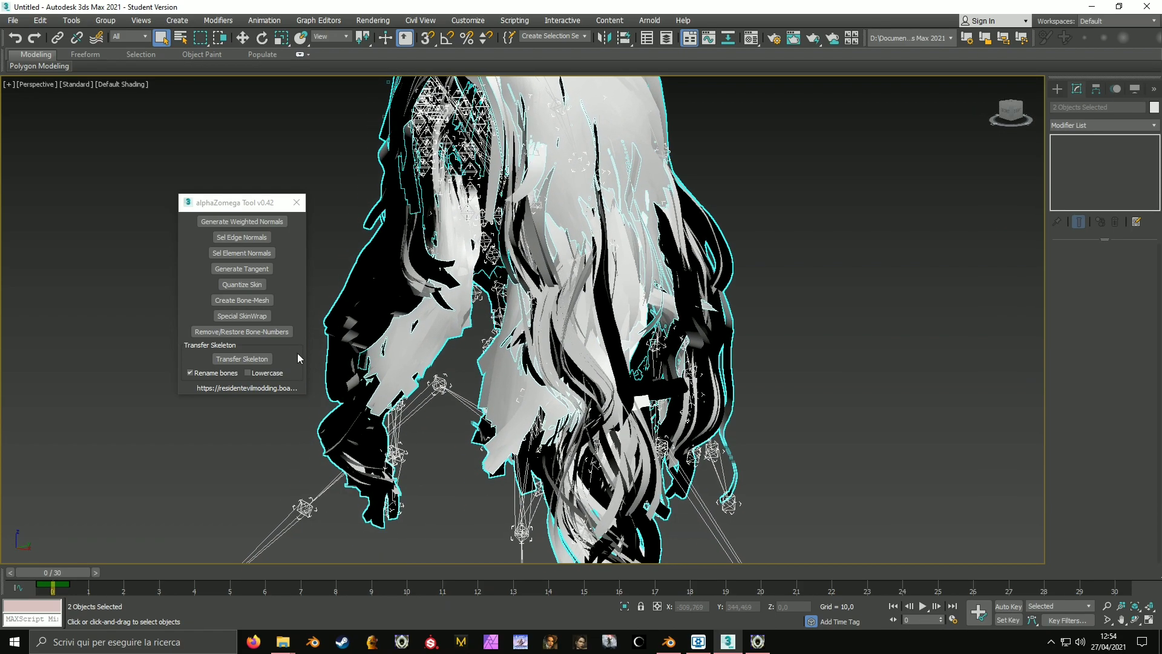
click(270, 358)
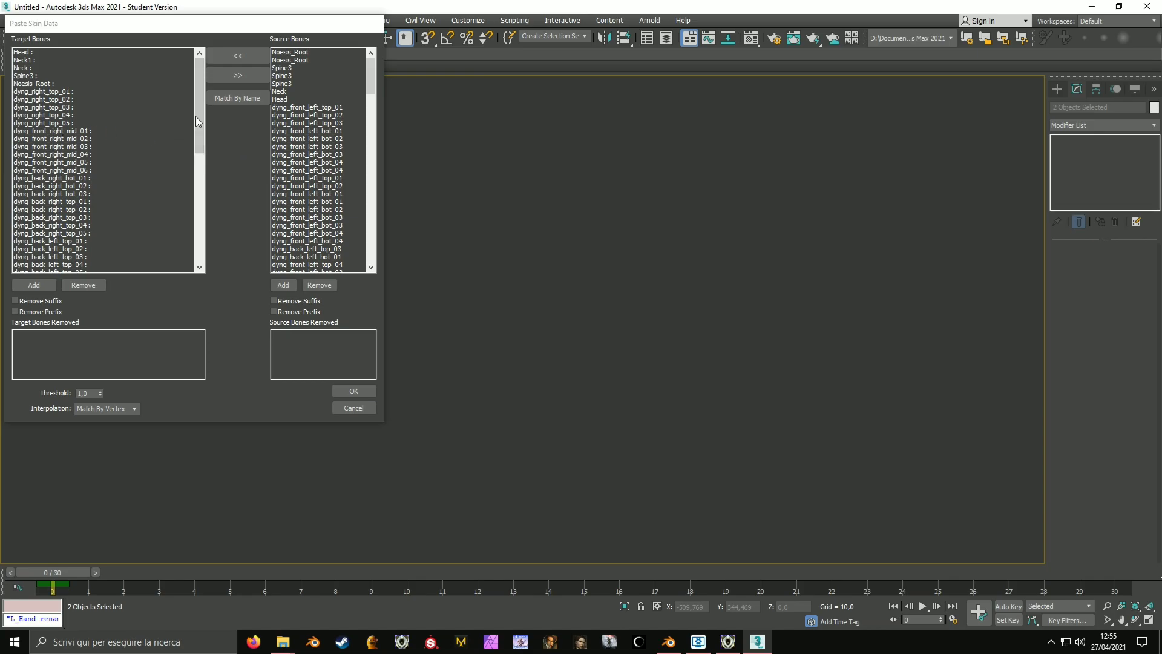
click(228, 98)
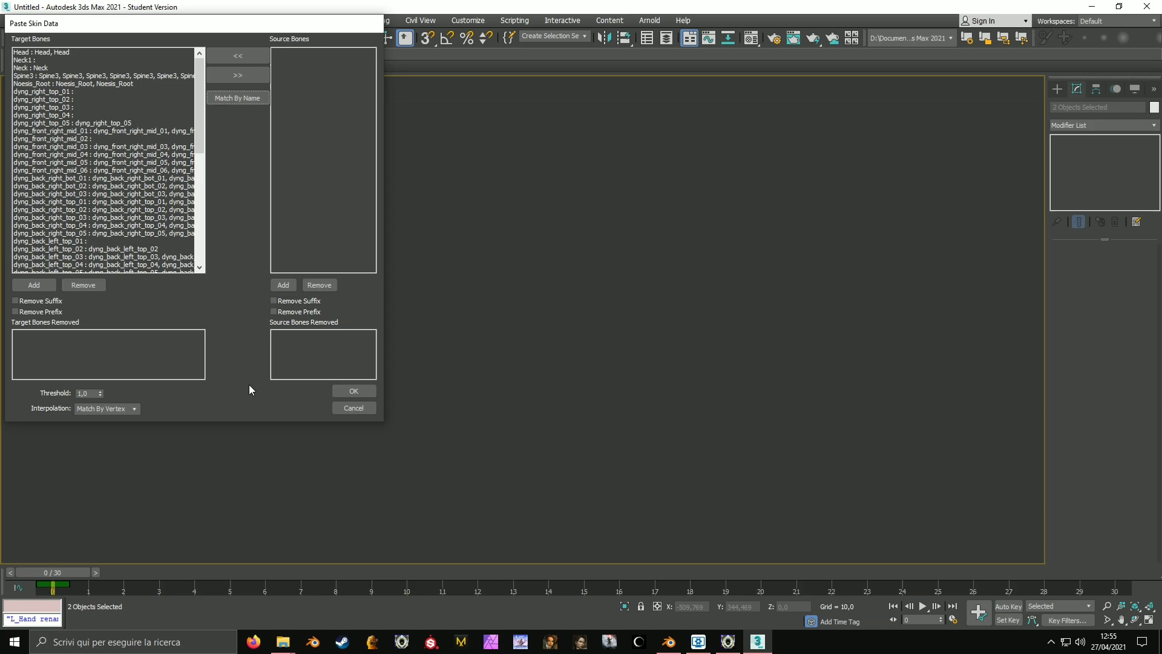
click(347, 391)
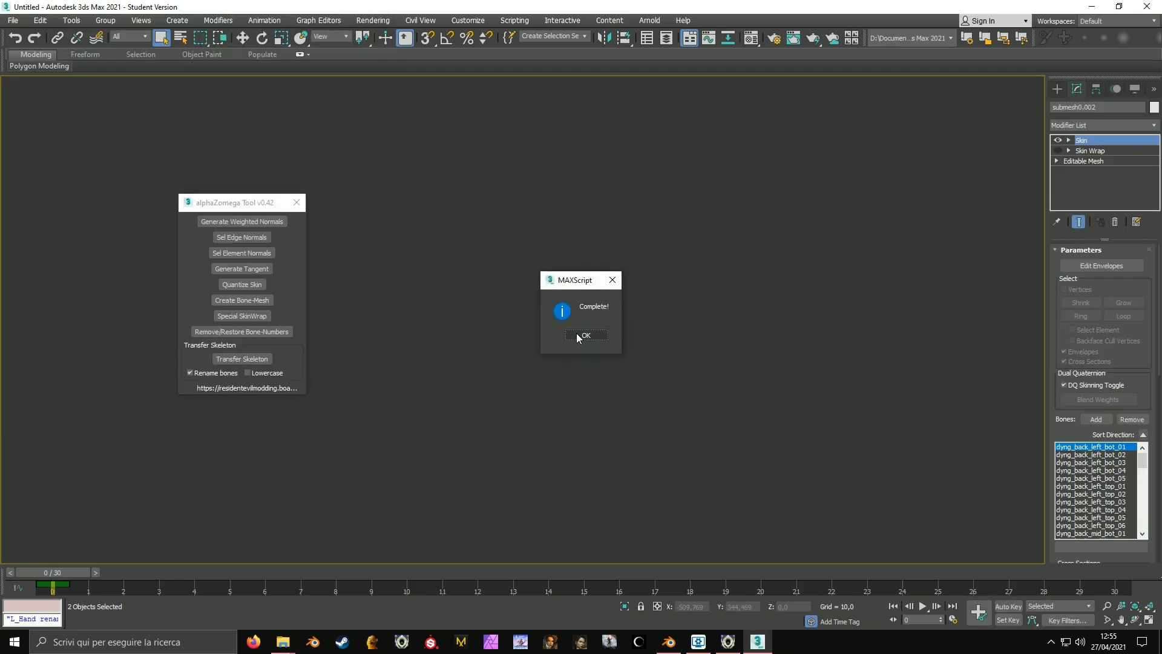
click(576, 333)
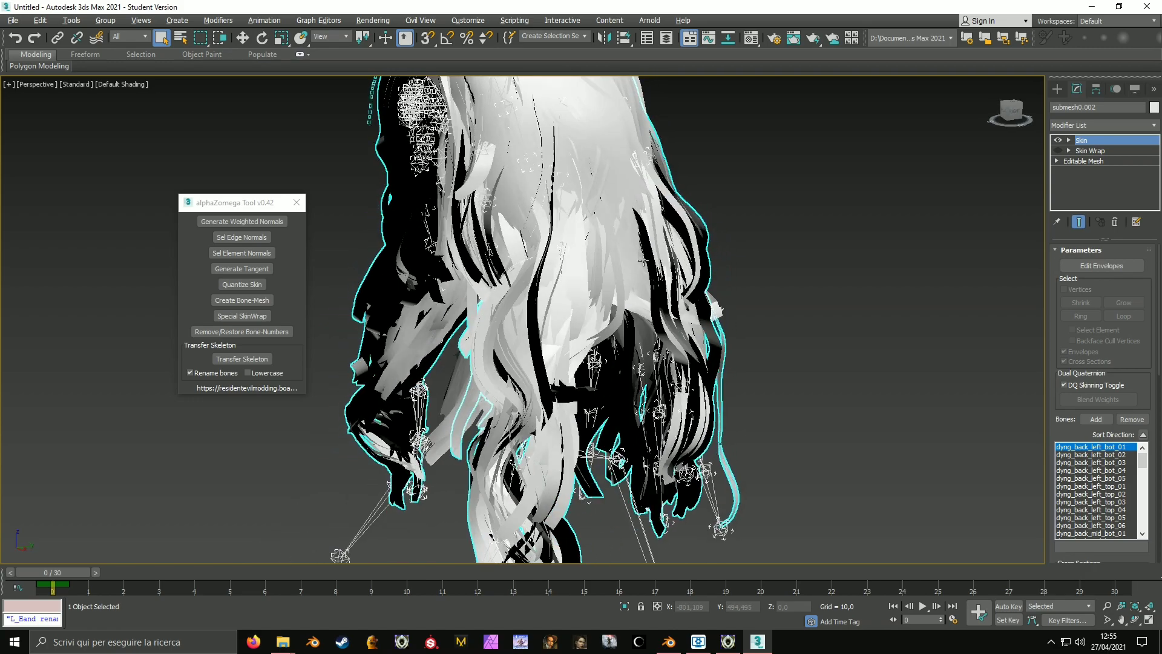
Clear the selection and delete the source hair mesh overlapping the wavy hair, keeping the wavy submesh0.002 hair and its bones.
mouse_move(643, 262)
alt+middle_down()
mouse_move(601, 264)
mouse_move(643, 244)
alt+middle_up()
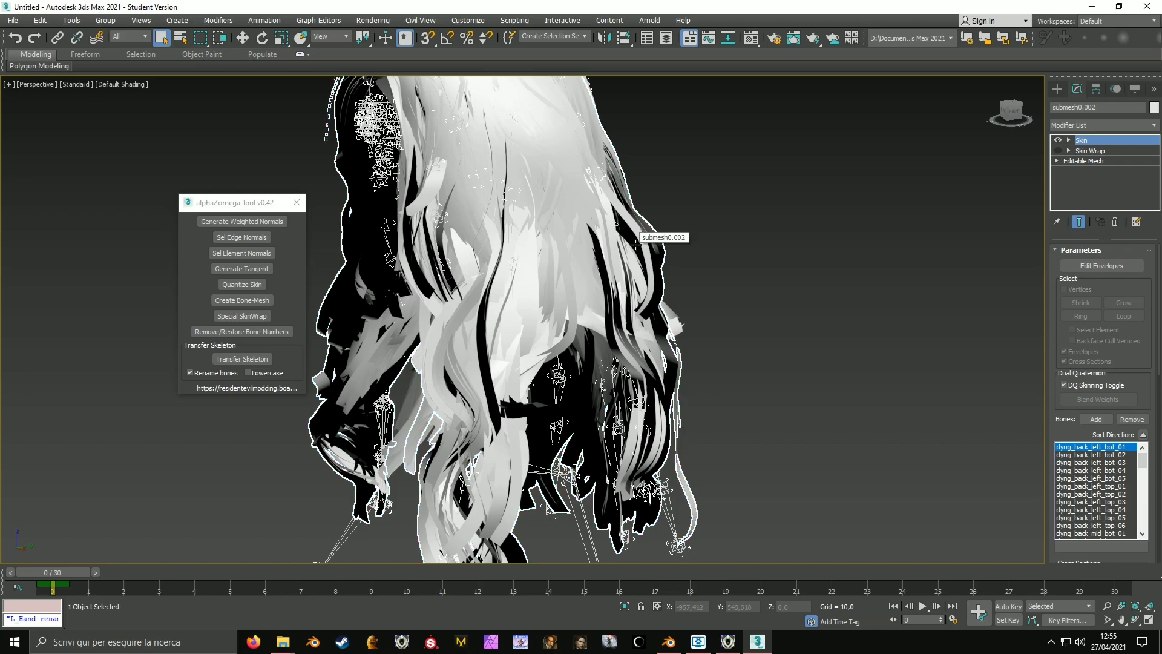
click(635, 243)
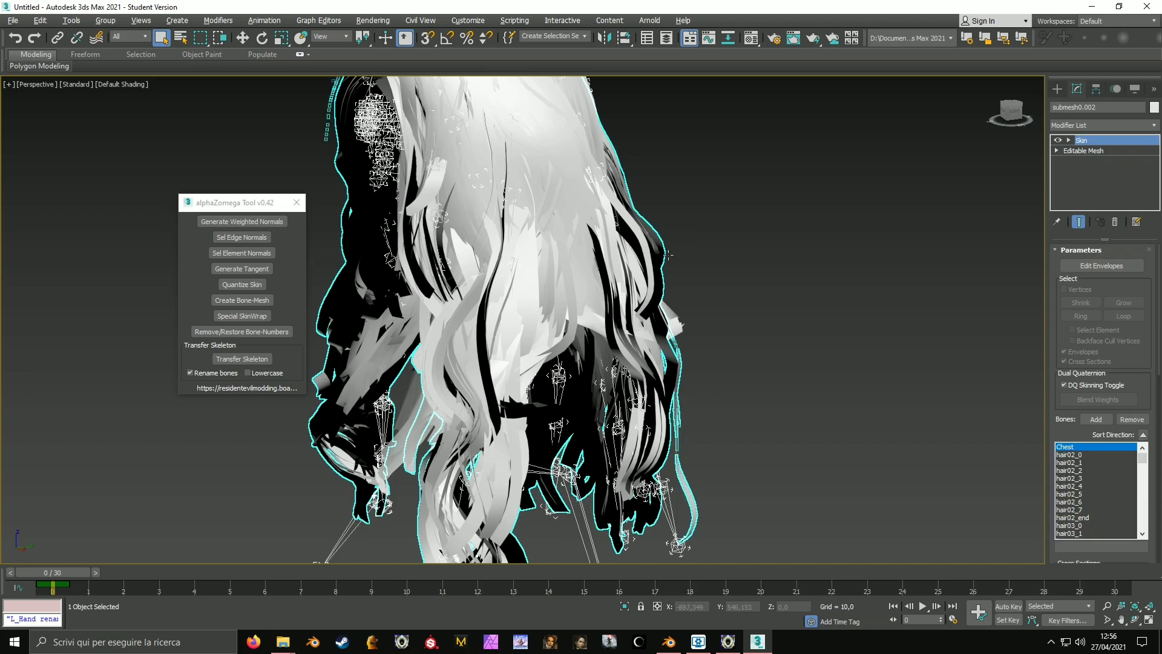
mouse_move(668, 255)
alt+middle_down()
mouse_move(650, 242)
mouse_move(652, 265)
alt+middle_up()
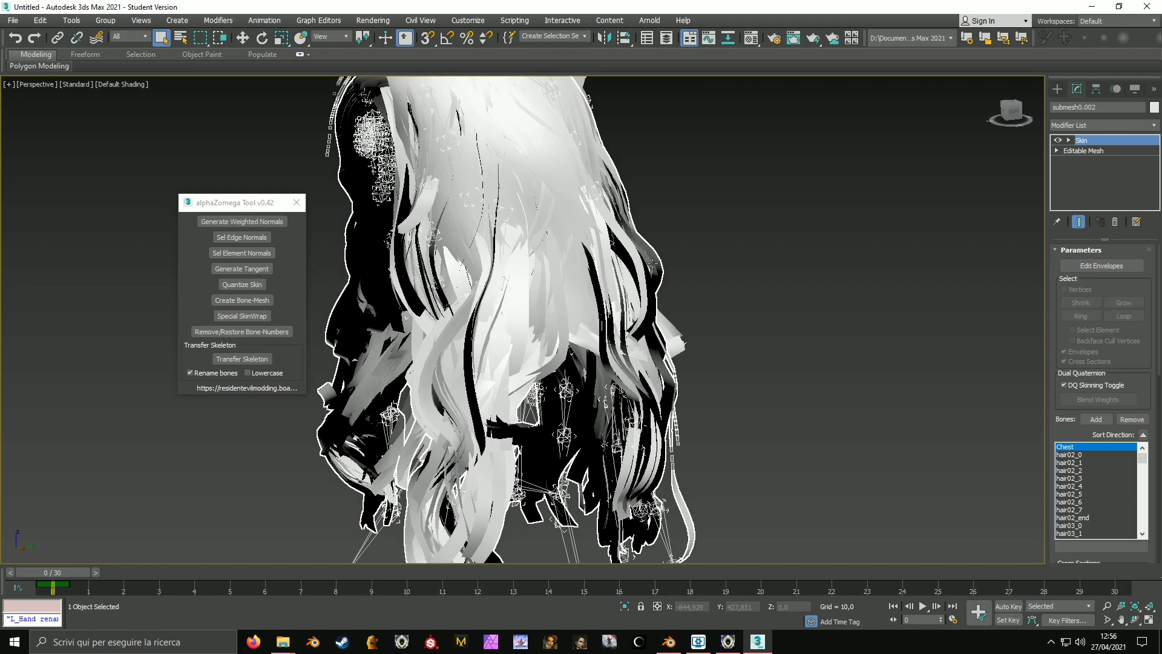
click(792, 303)
middle_drag(577, 212, 661, 420)
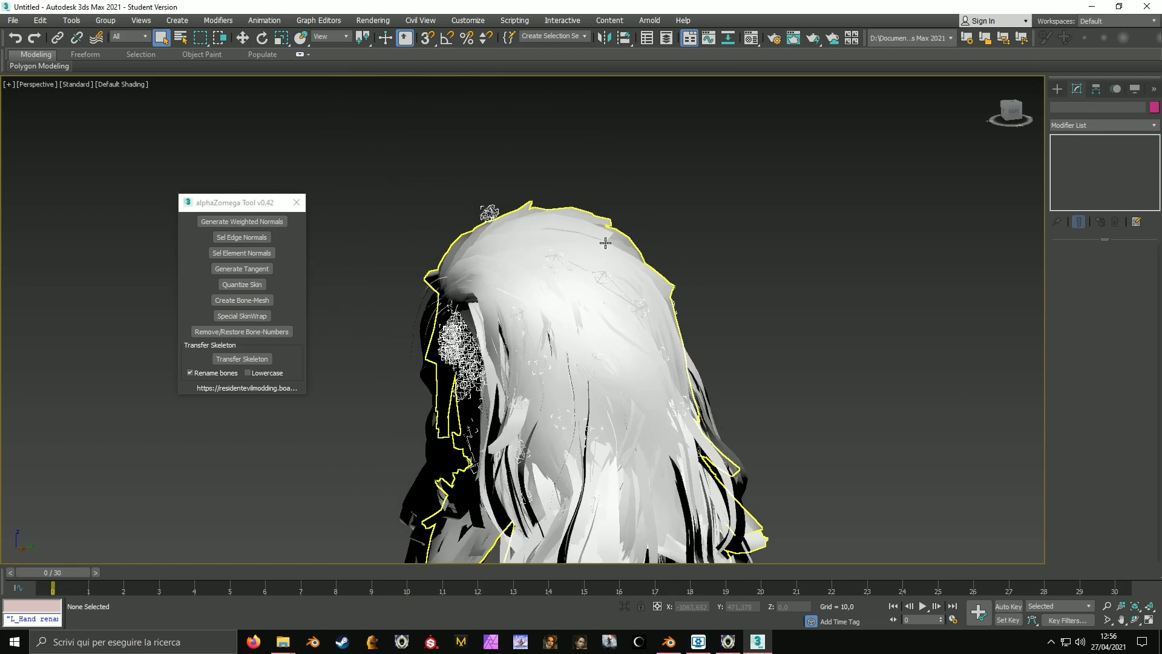
key(Delete)
middle_drag(601, 229, 612, 97)
alt+middle_drag(497, 269, 517, 281)
scroll(600, 262, down, 3)
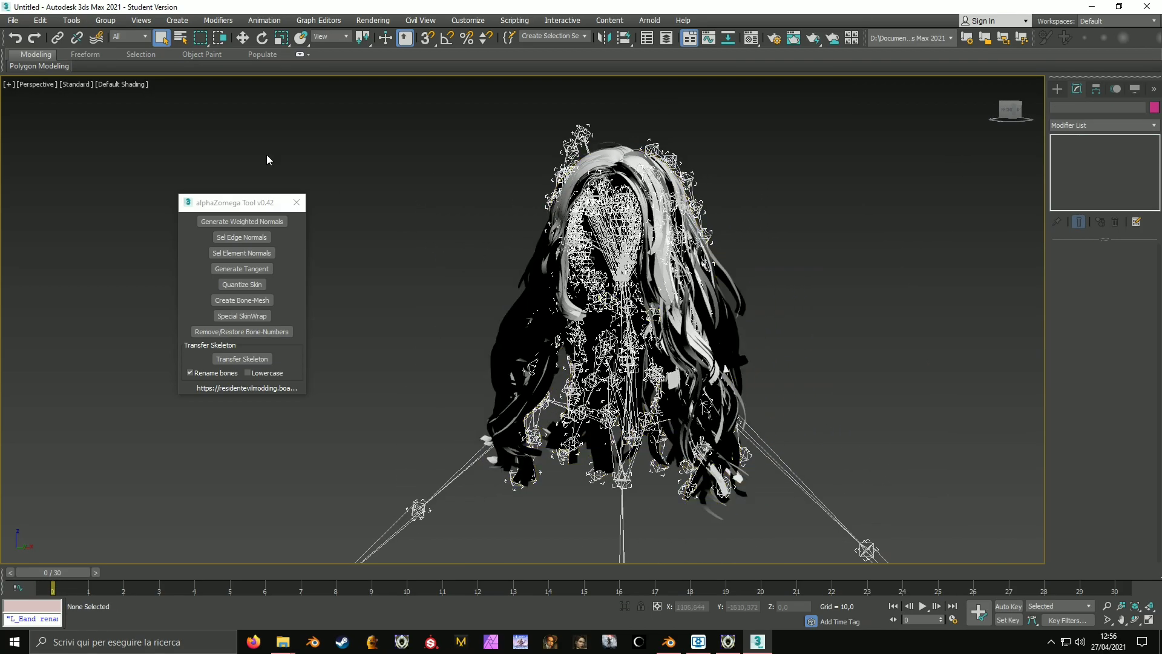
Export the scene to the Desktop as an Autodesk FBX file named Mia_Hair_Renamed, accepting the export options.
click(12, 21)
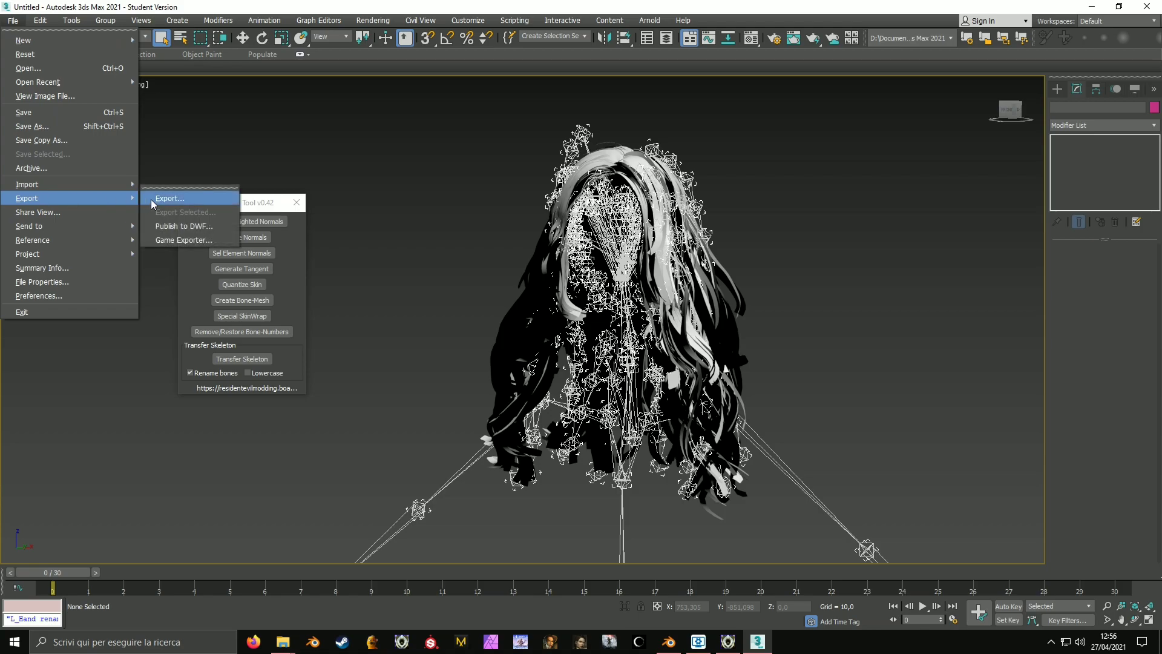
click(153, 200)
click(34, 129)
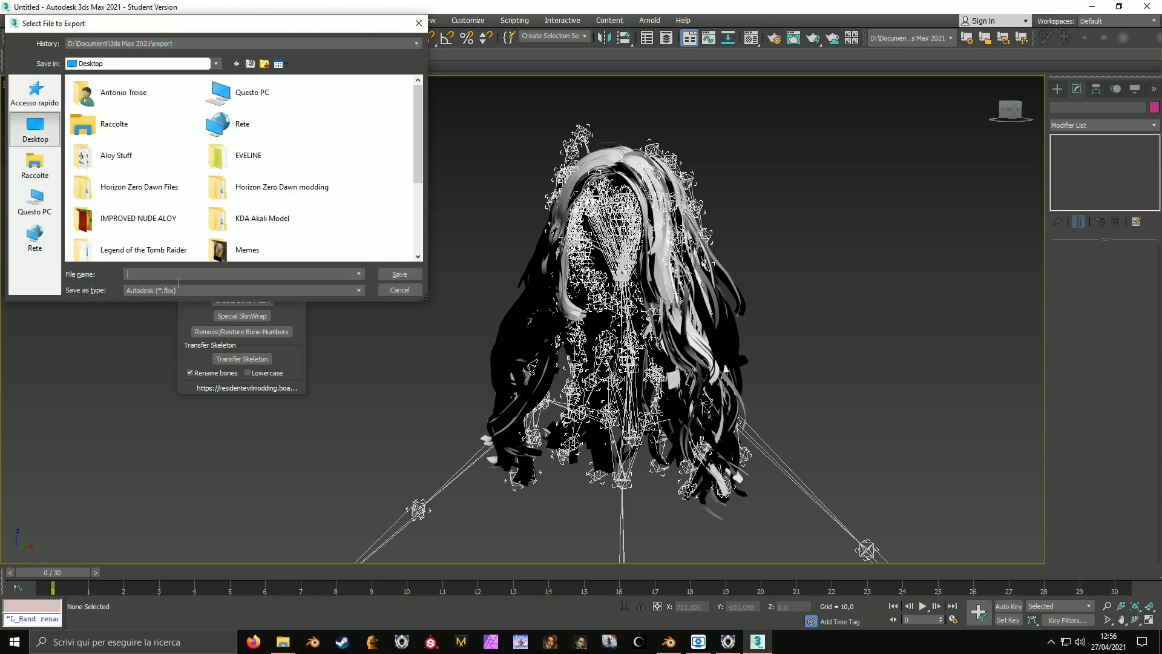
text(Mia)
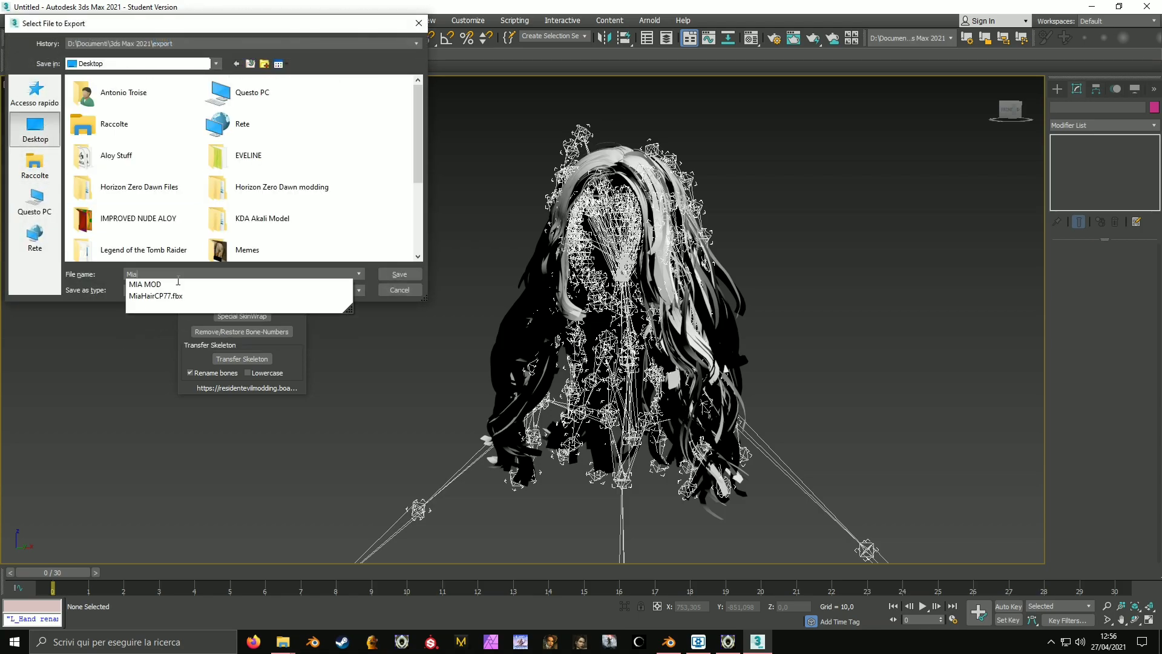
text(_Hair_Rena)
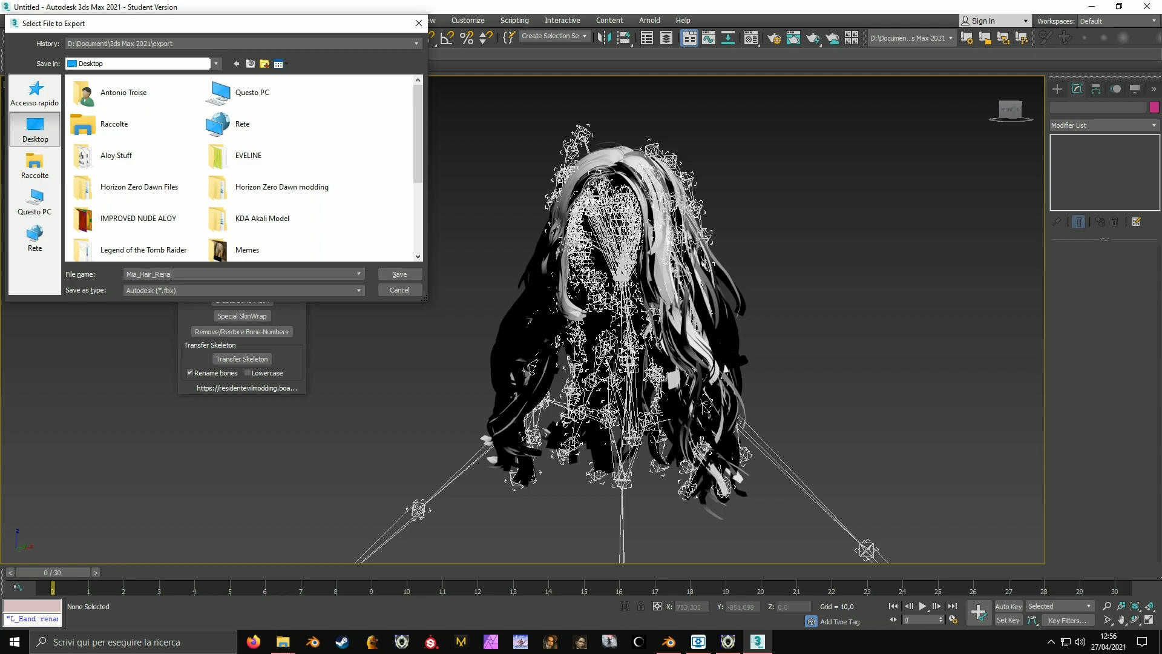
key(Return)
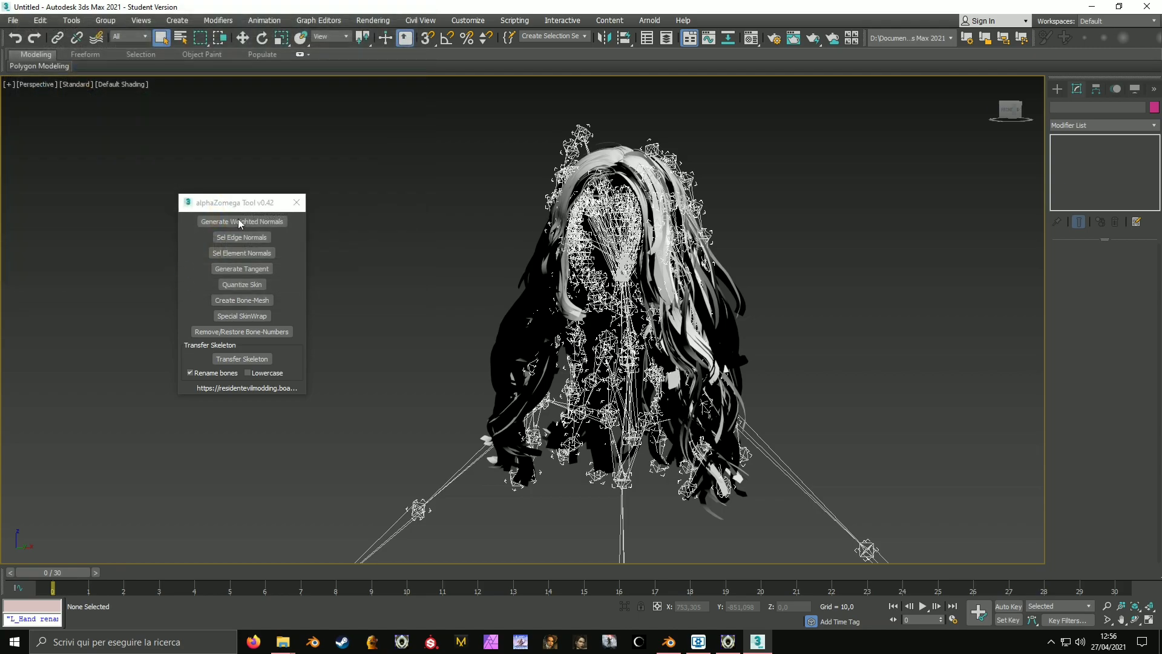
click(667, 479)
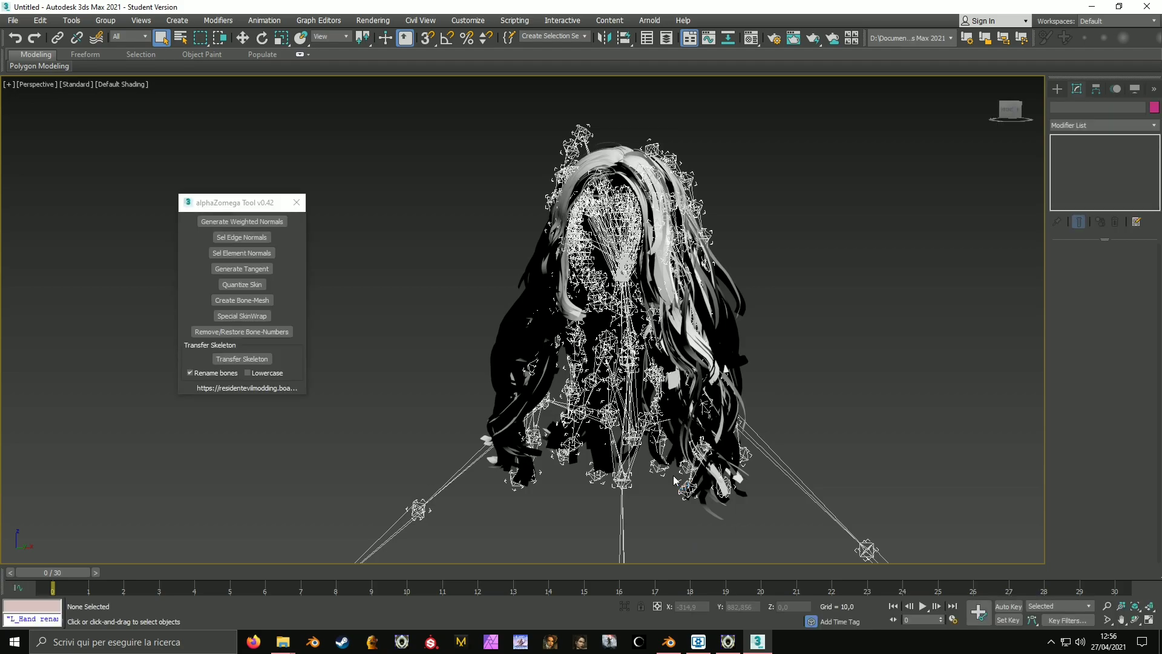
Switch to Noesis and browse to the Desktop folder.
click(730, 640)
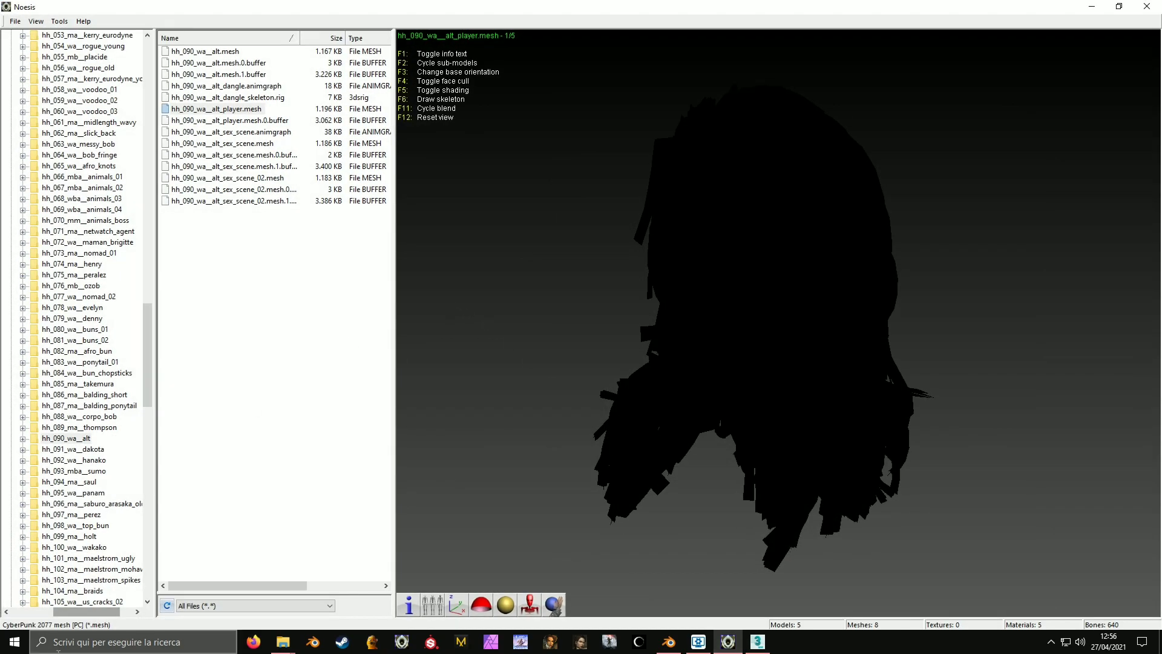
scroll(138, 155, up, 20)
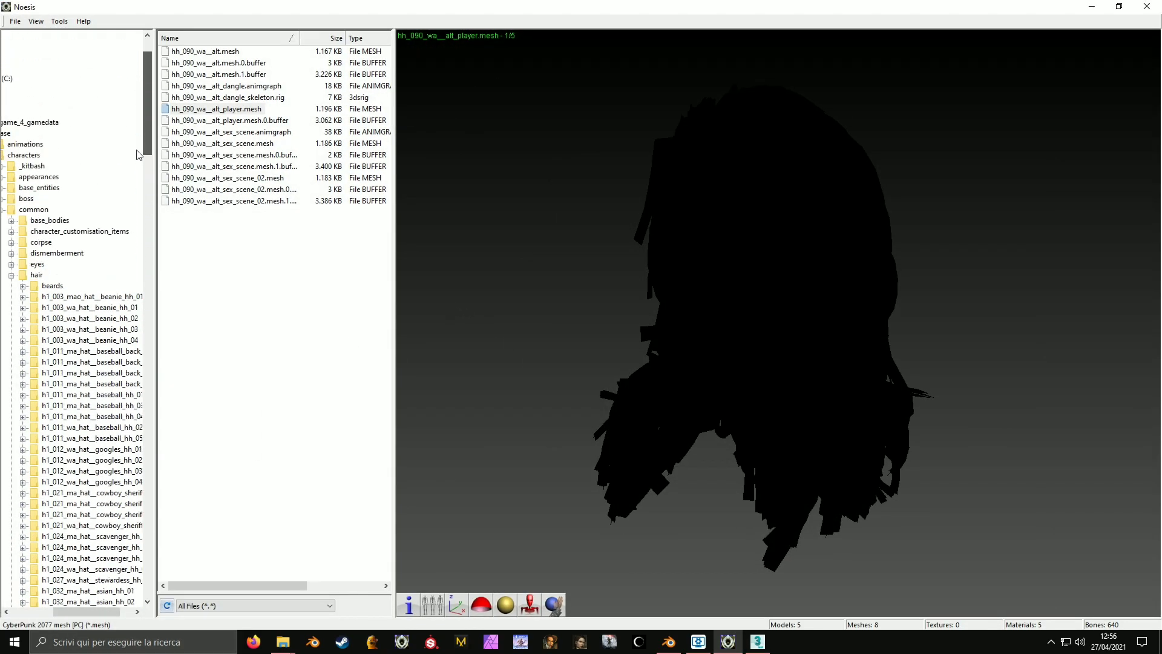
scroll(137, 155, up, 2)
drag(101, 610, 72, 610)
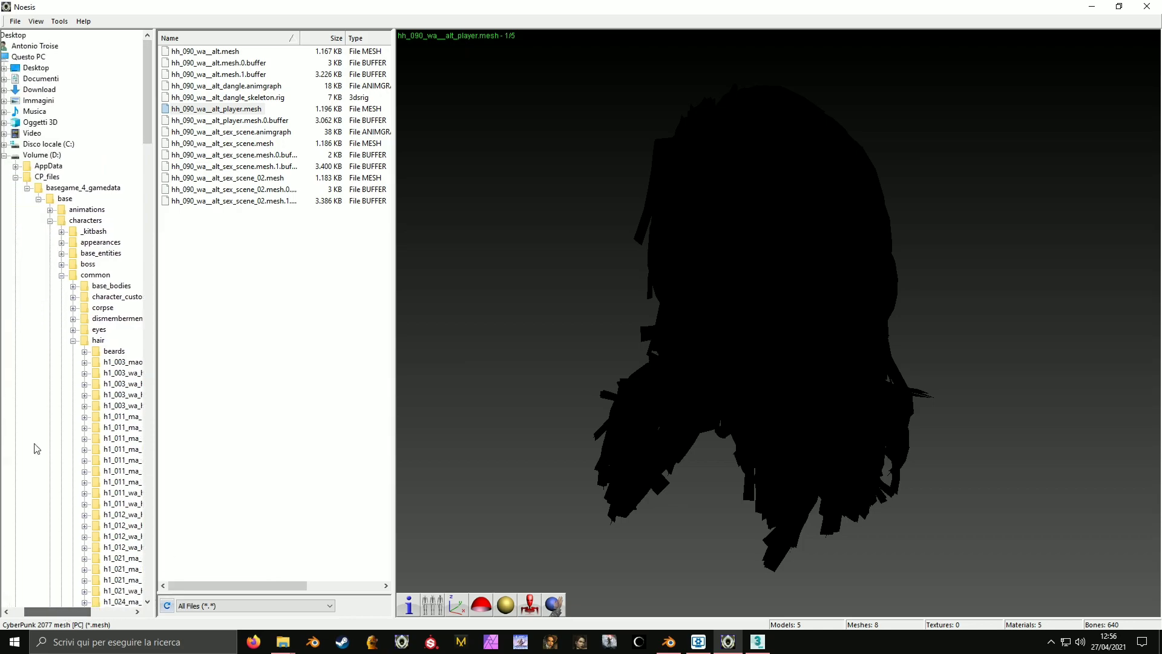
click(37, 68)
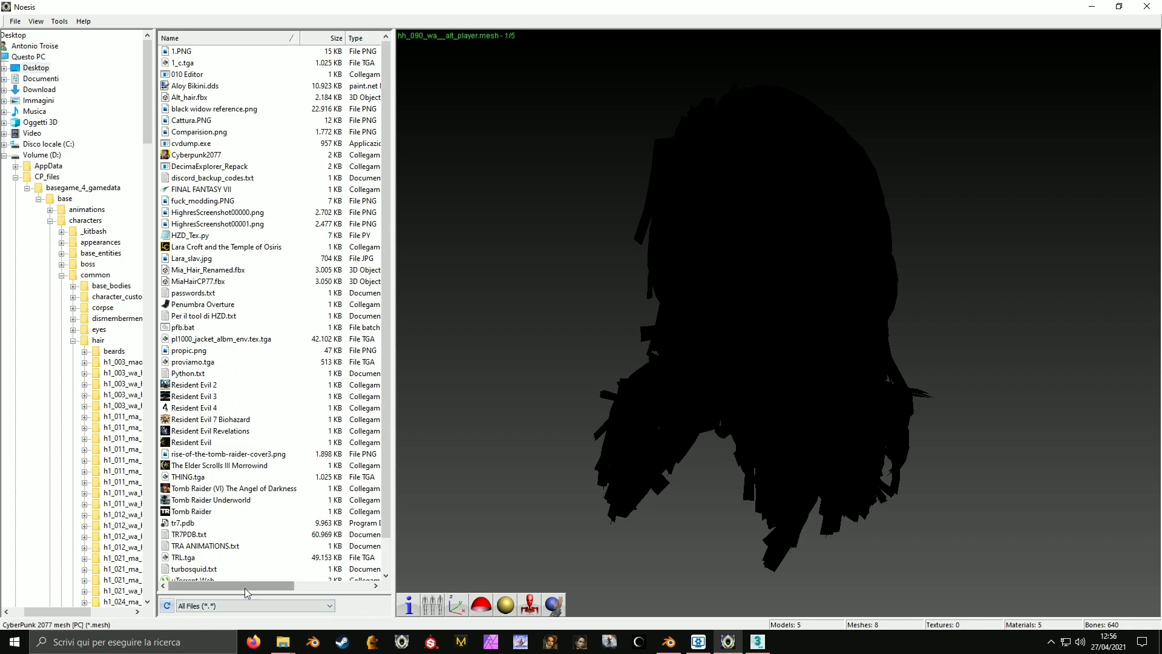
Sort the Desktop files by modification date, newest first, preview Mia_Hair_Renamed.fbx and toggle its skeleton display on and off.
drag(247, 591, 340, 590)
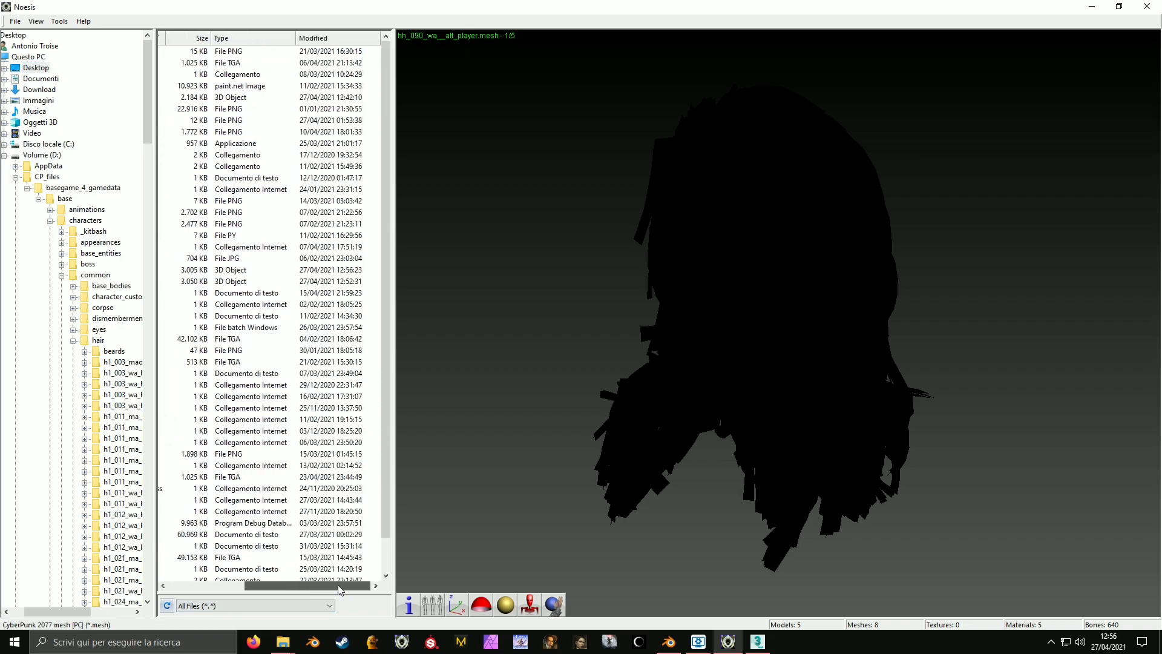
click(331, 39)
click(331, 39)
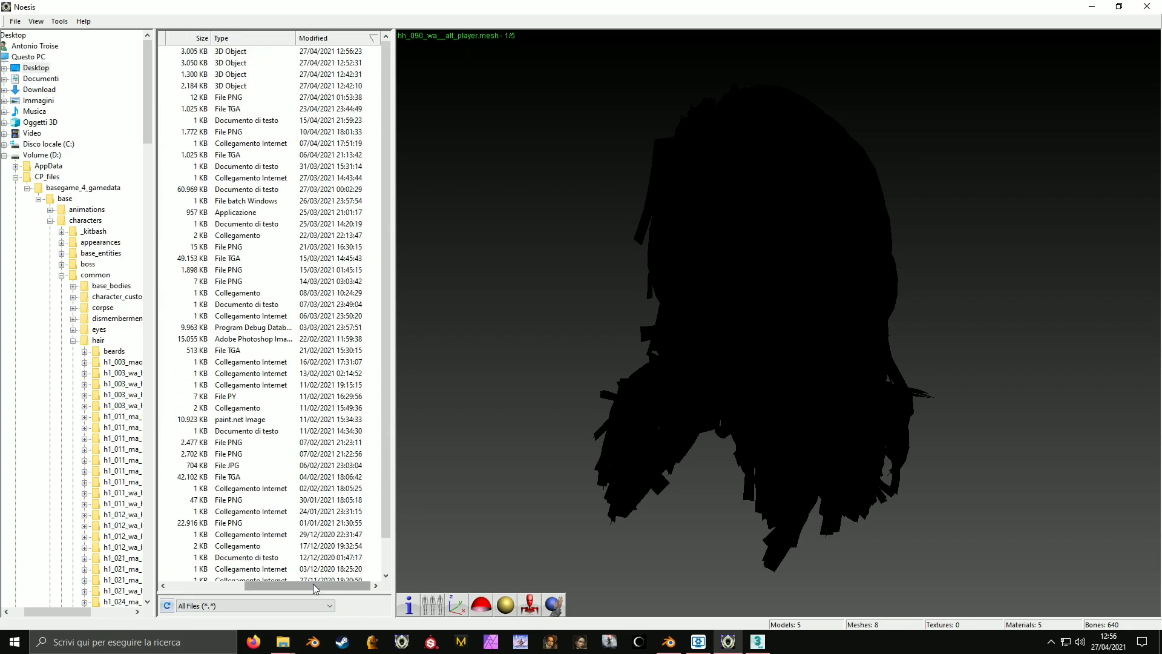
drag(314, 588, 225, 587)
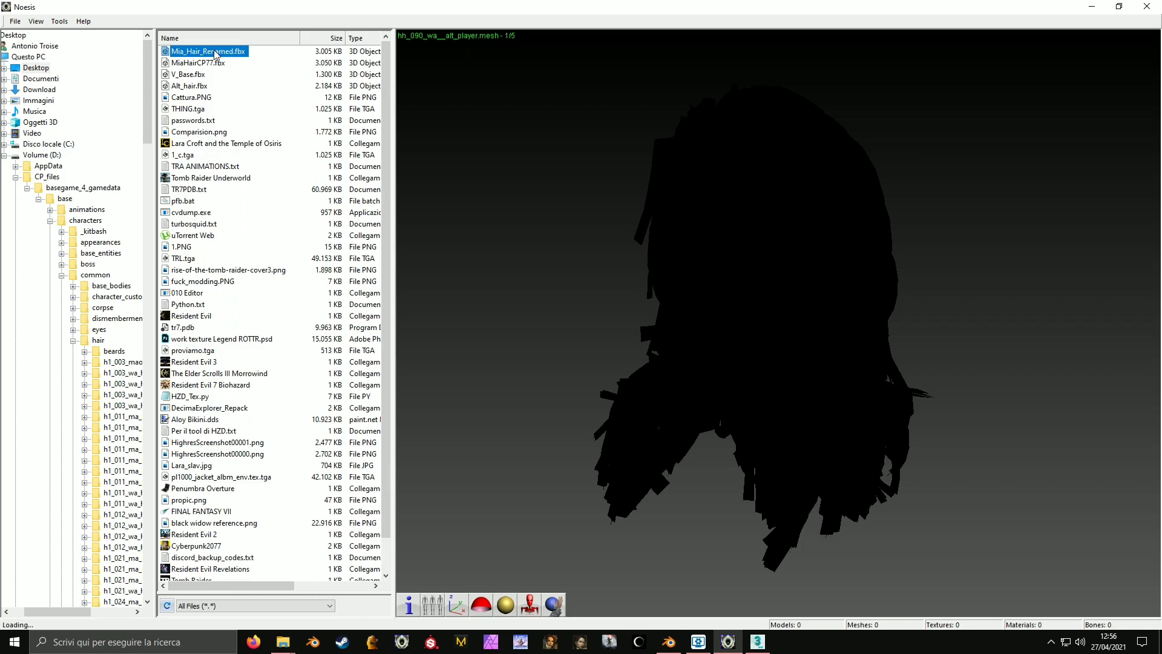
click(505, 605)
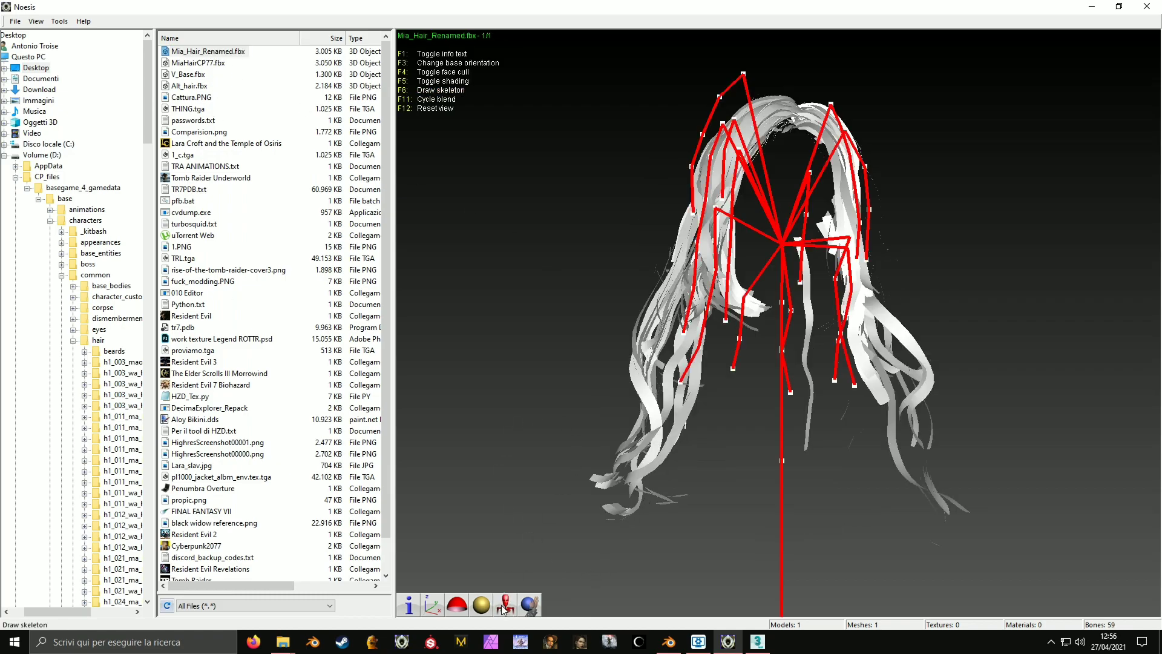
click(504, 605)
Export Mia_Hair_Renamed.fbx to the Desktop as Mia_Hair_Renamedout with Autodesk FBX as the main output type.
click(16, 22)
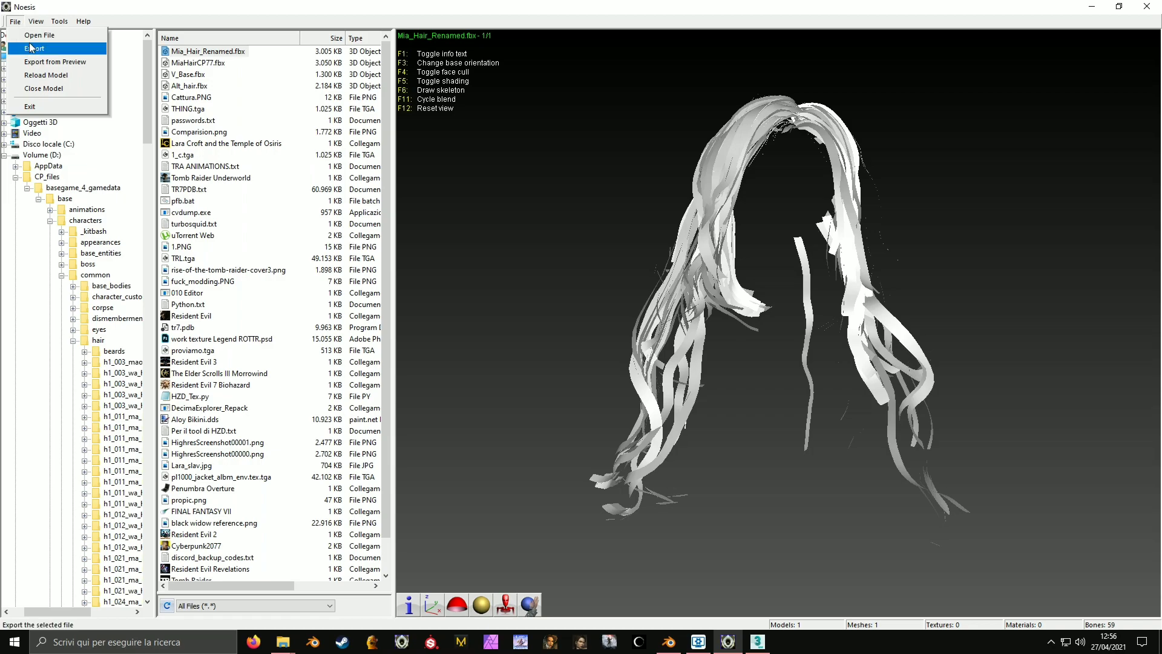
click(30, 48)
click(513, 257)
scroll(513, 275, up, 2)
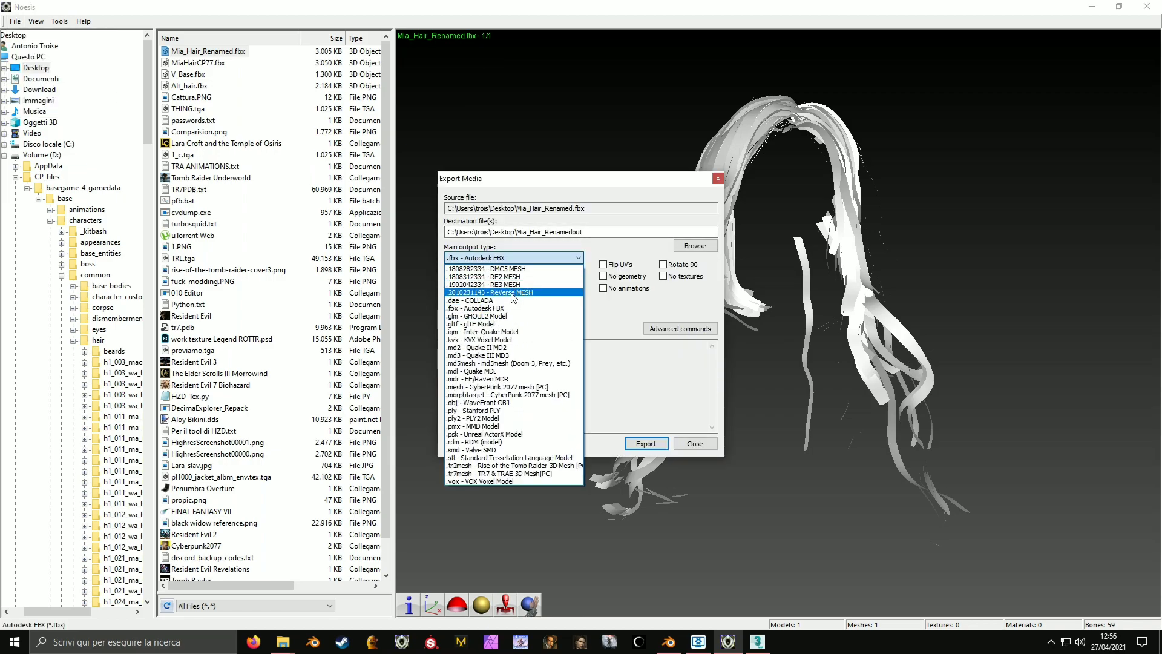
click(558, 239)
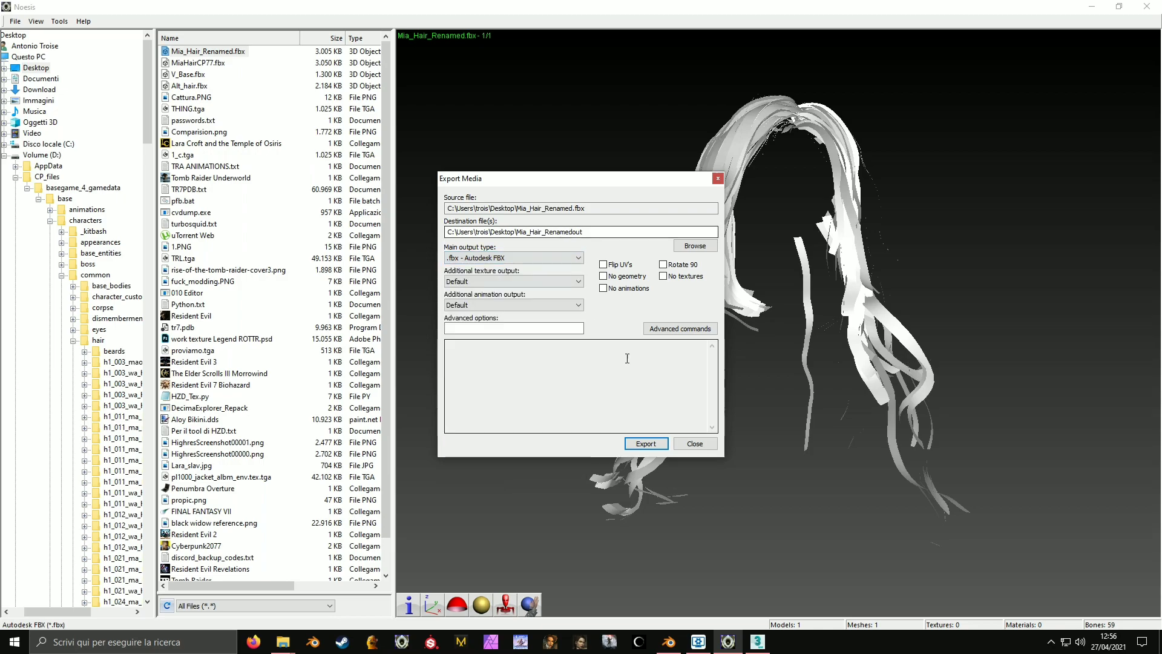
click(634, 448)
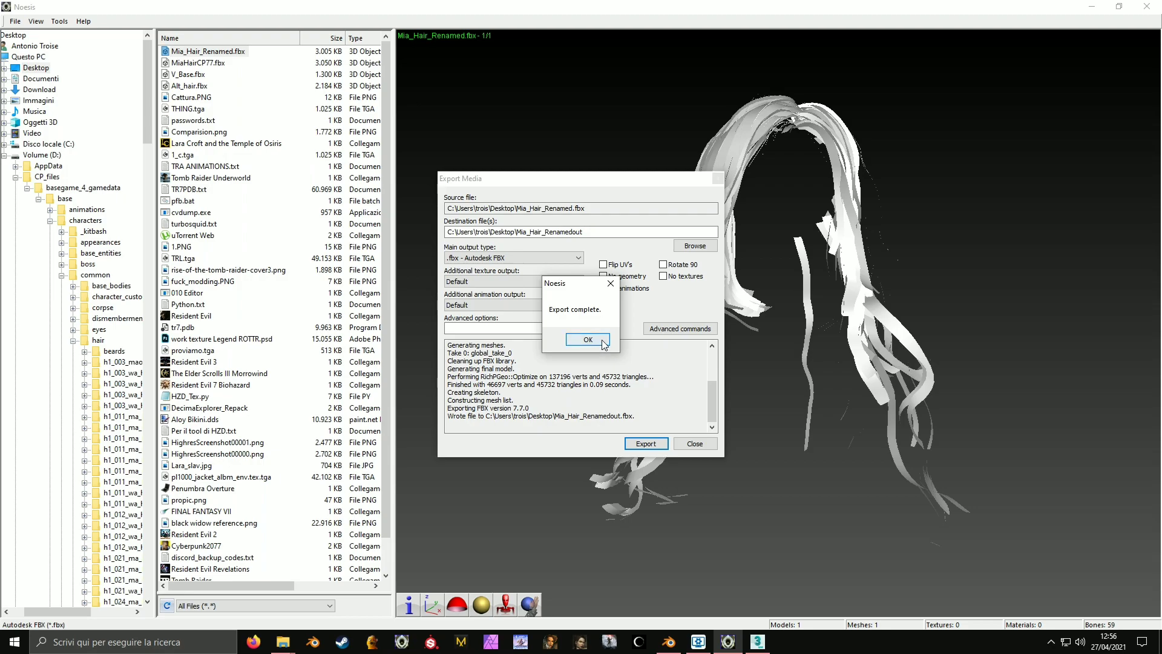
click(603, 342)
Switch to Blender and hide the selected Hair_Og armature together with its submesh0.002 hair mesh.
click(674, 641)
scroll(571, 327, down, 1)
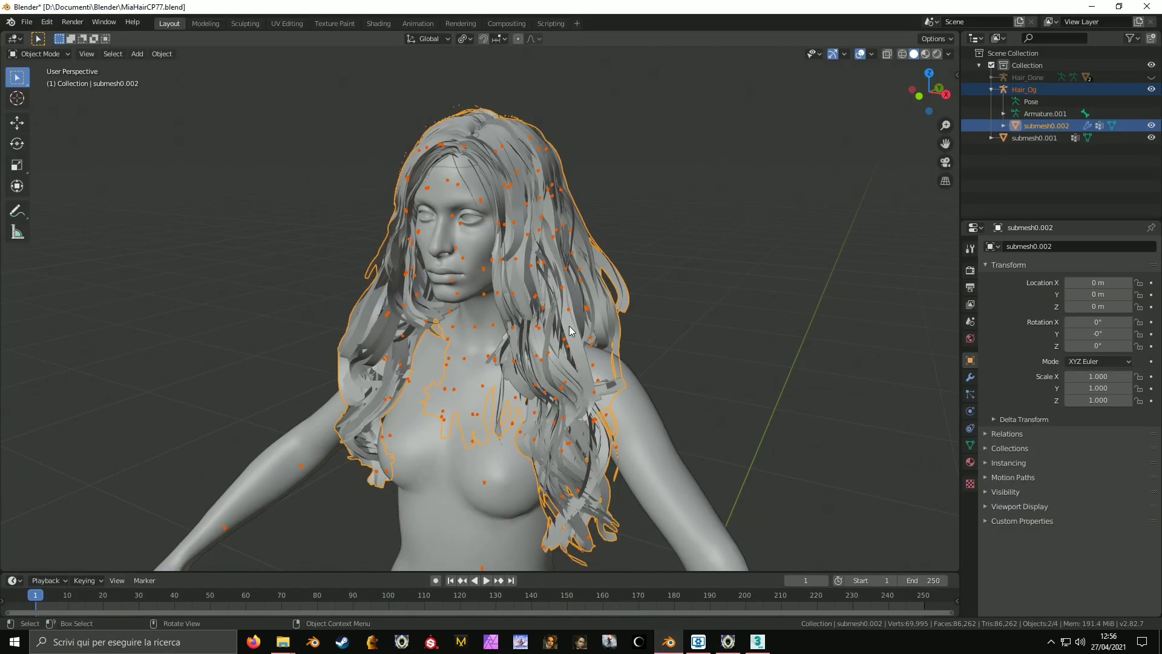
key(h)
Import the re-exported Mia_Hair_Renamedout FBX file into the scene.
click(29, 25)
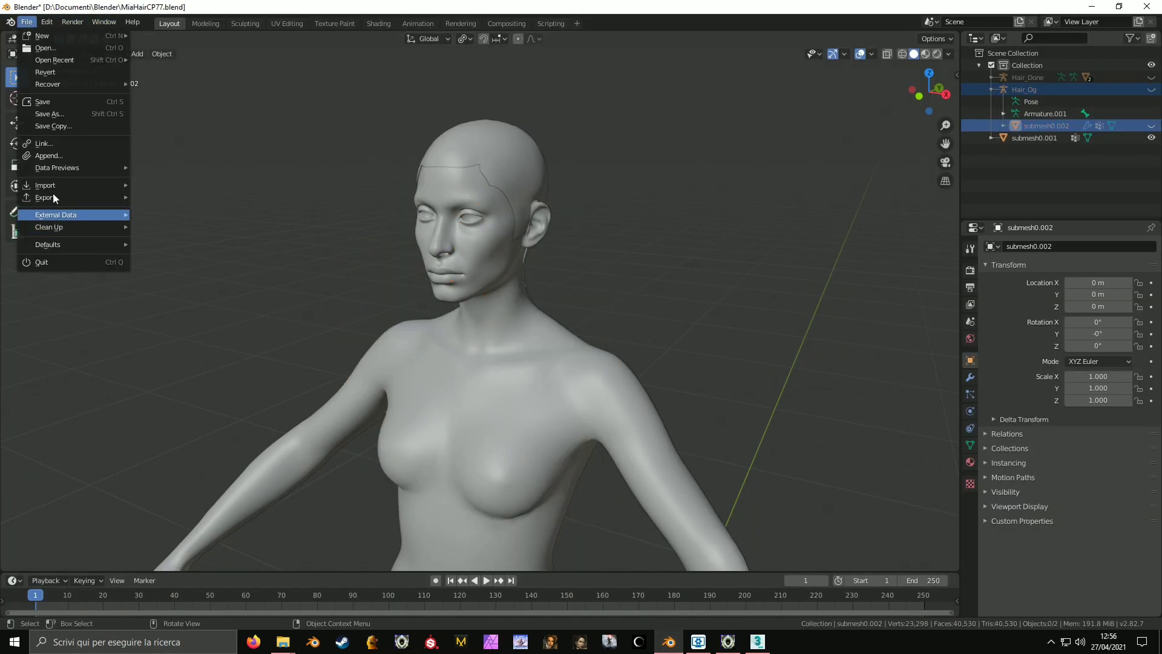
mouse_move(106, 185)
click(202, 258)
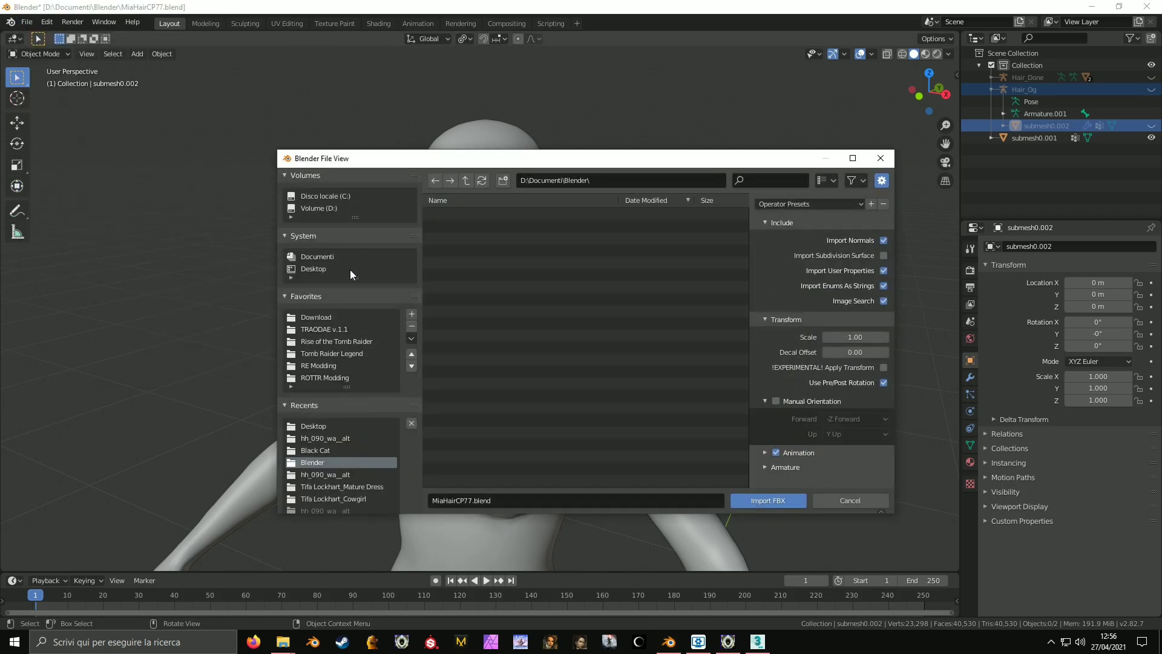
double_click(470, 372)
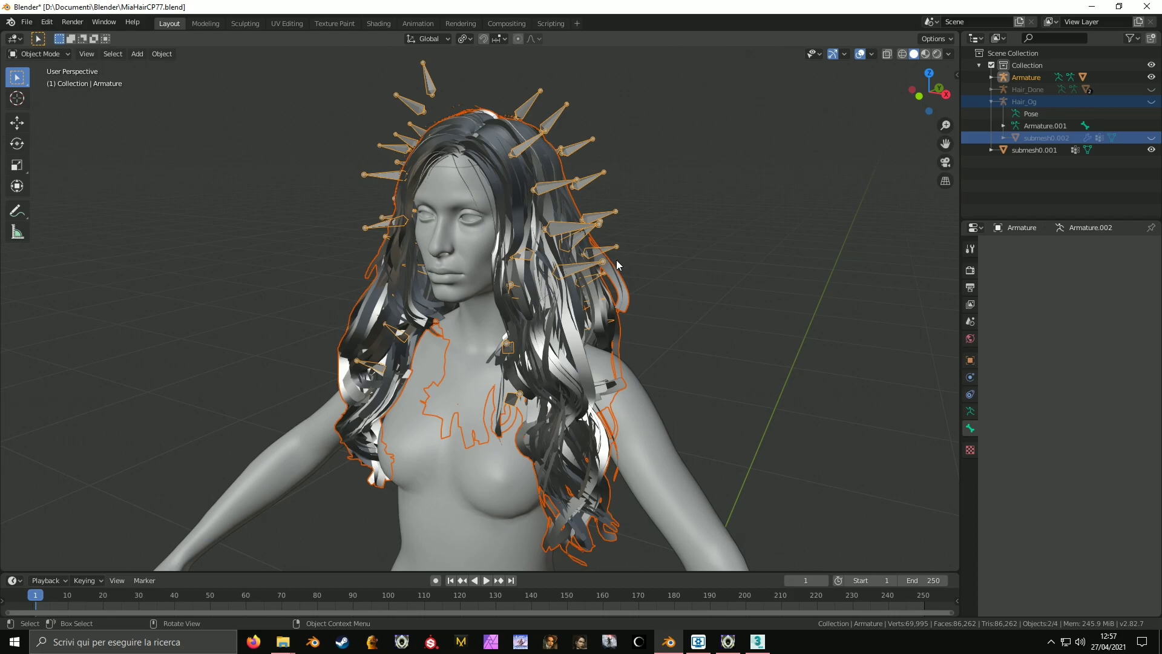
Display the newly imported armature's bones as Stick and in front of the hair.
click(602, 224)
click(970, 410)
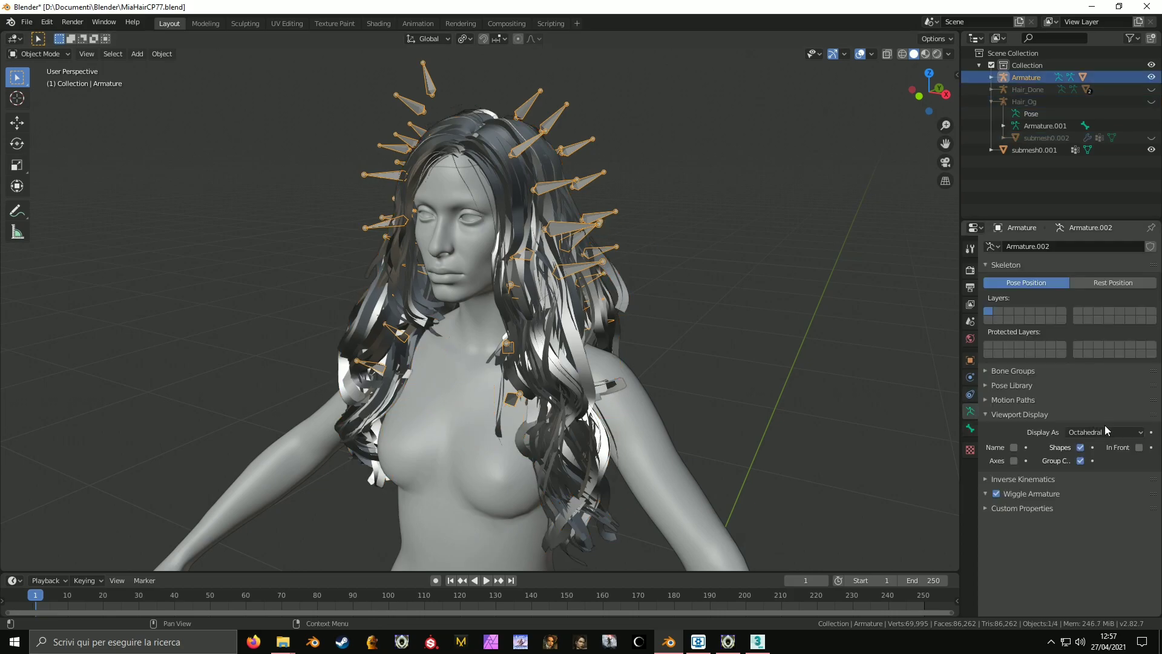
click(1104, 432)
click(1089, 449)
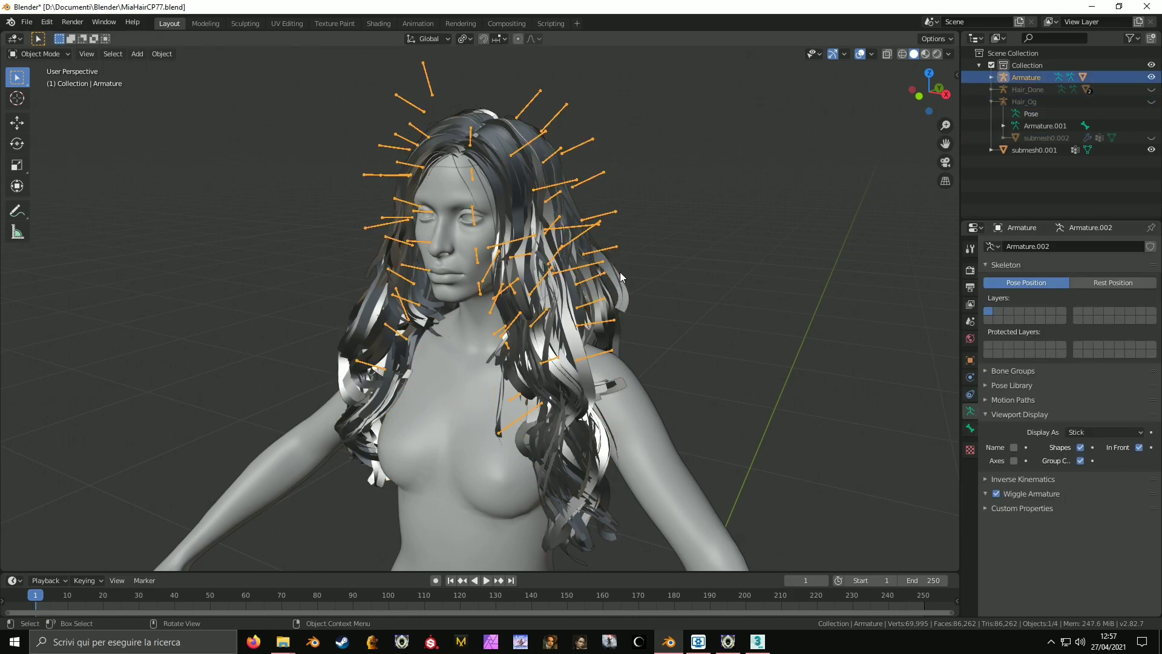
Remove the material from the imported submesh0.003 hair mesh and open its modifiers.
click(621, 276)
click(970, 462)
click(1150, 257)
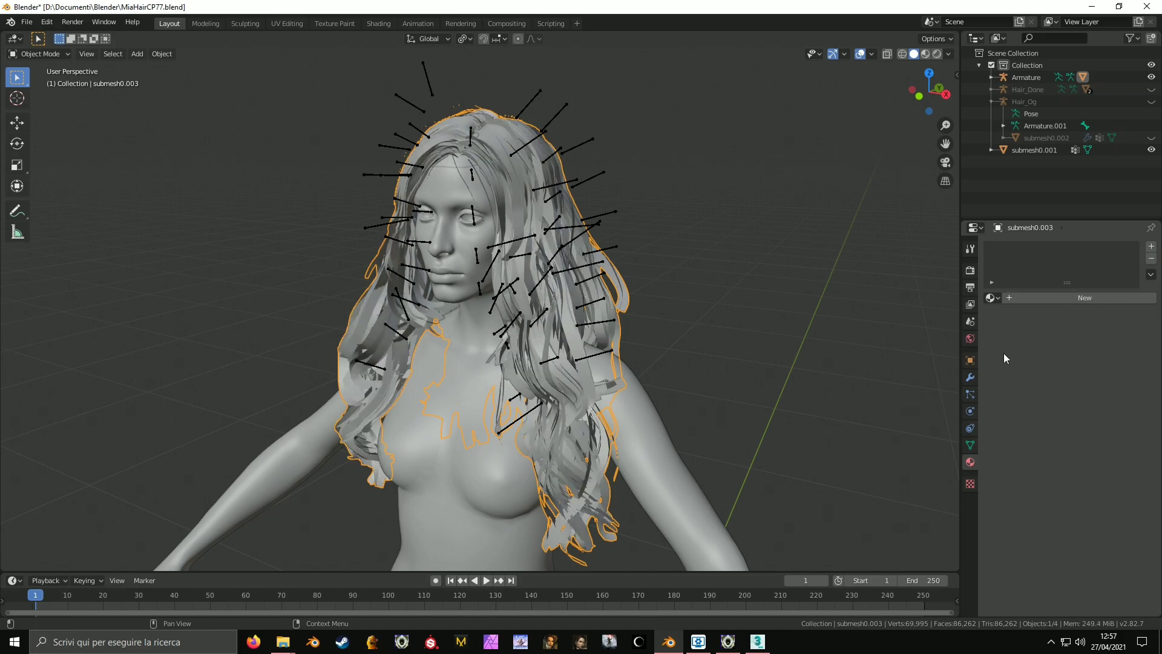
click(970, 377)
Scale all bones of the imported armature down to tiny stubs in Edit Mode.
click(592, 216)
key(Tab)
scroll(688, 236, down, 3)
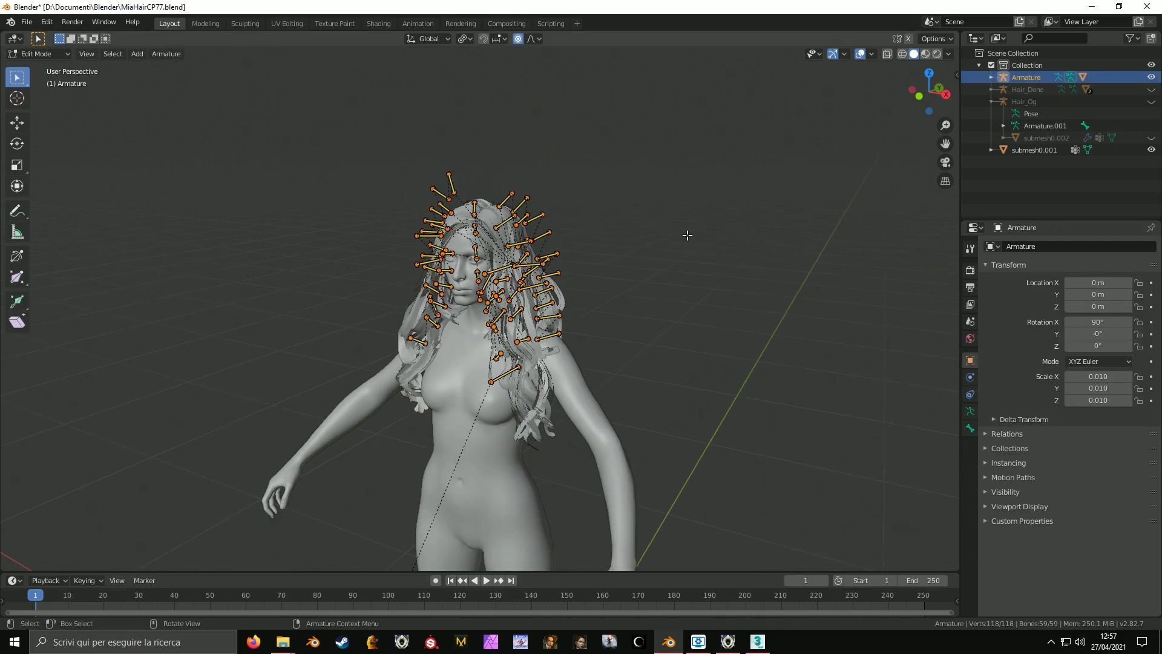
key(s)
click(532, 286)
key(s)
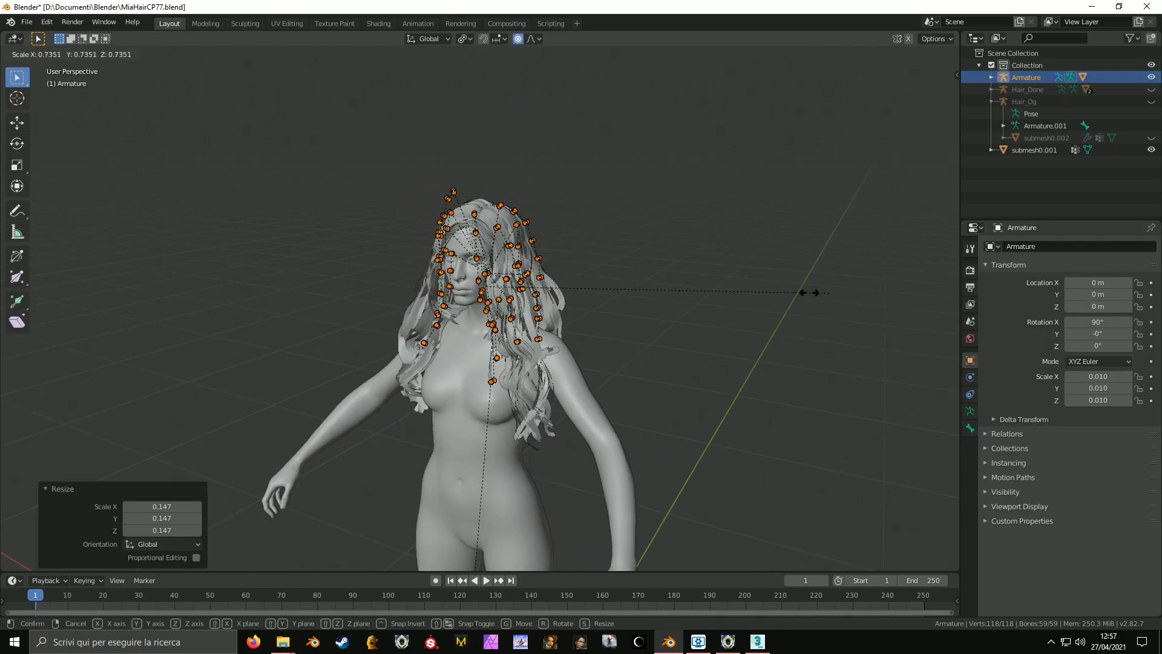
click(578, 289)
key(Tab)
Put the imported armature in Pose Mode and test-move an upper bone on the left side of the hair.
middle_drag(578, 289, 468, 335)
key(ctrl+Tab)
scroll(478, 273, up, 1)
click(469, 253)
scroll(496, 263, up, 1)
key(g)
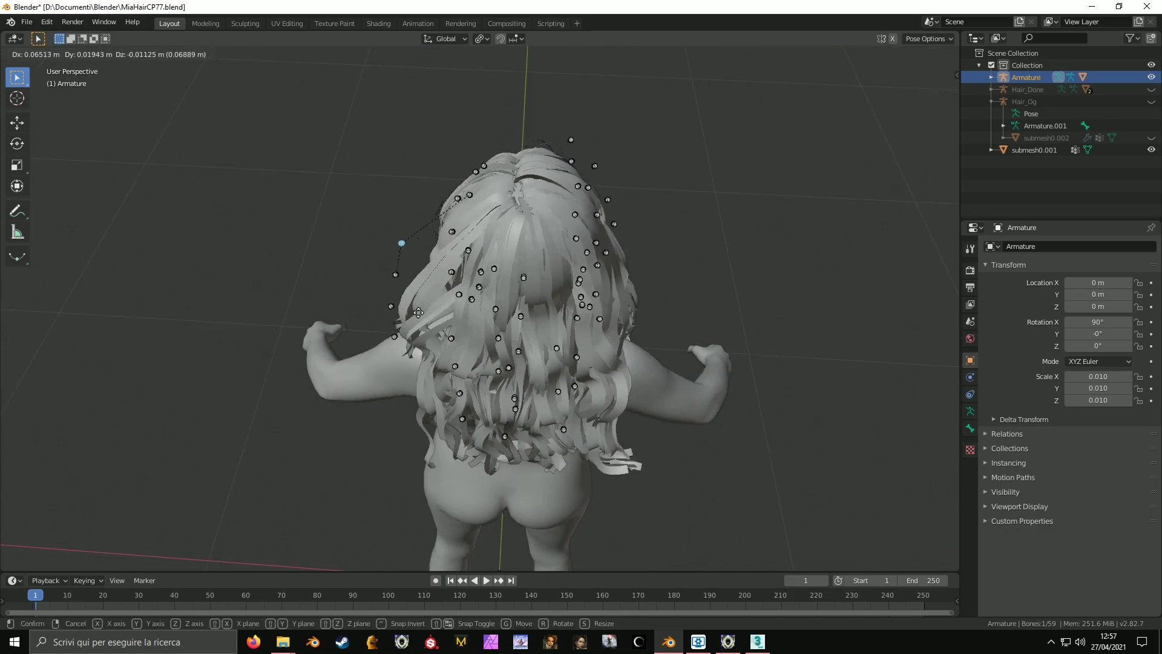
click(441, 289)
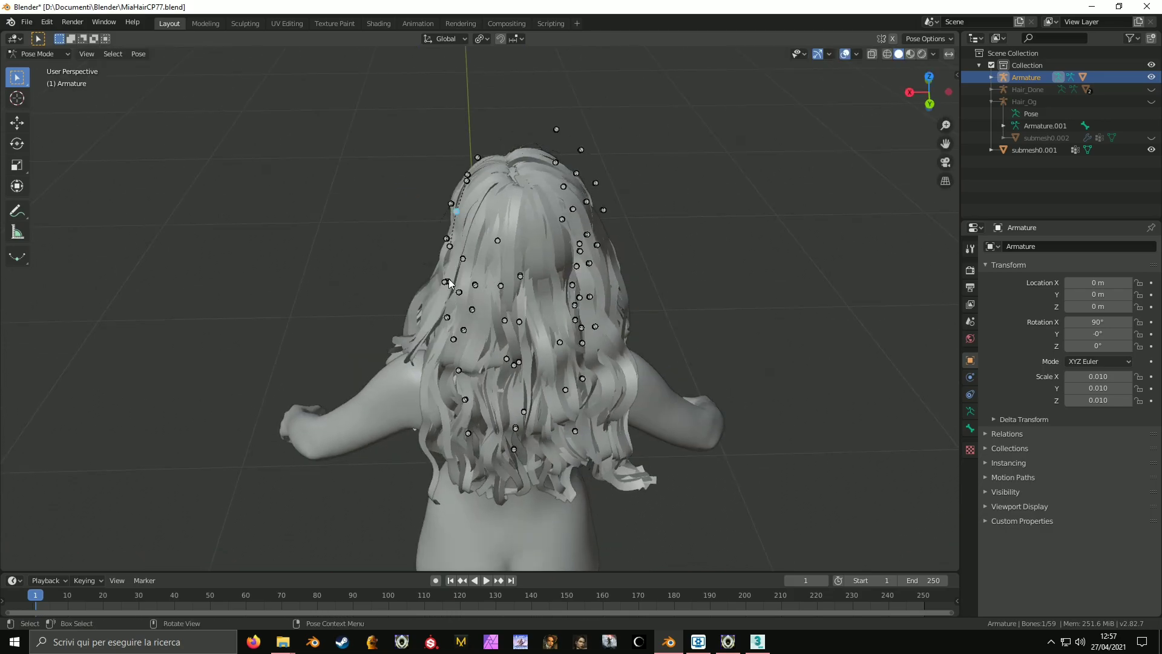
Test the left-side strands by moving a mid-length hair bone and cancelling the moves.
mouse_move(441, 289)
middle_down()
mouse_move(440, 312)
mouse_move(457, 305)
middle_up()
click(435, 290)
key(g)
right_click(419, 328)
key(g)
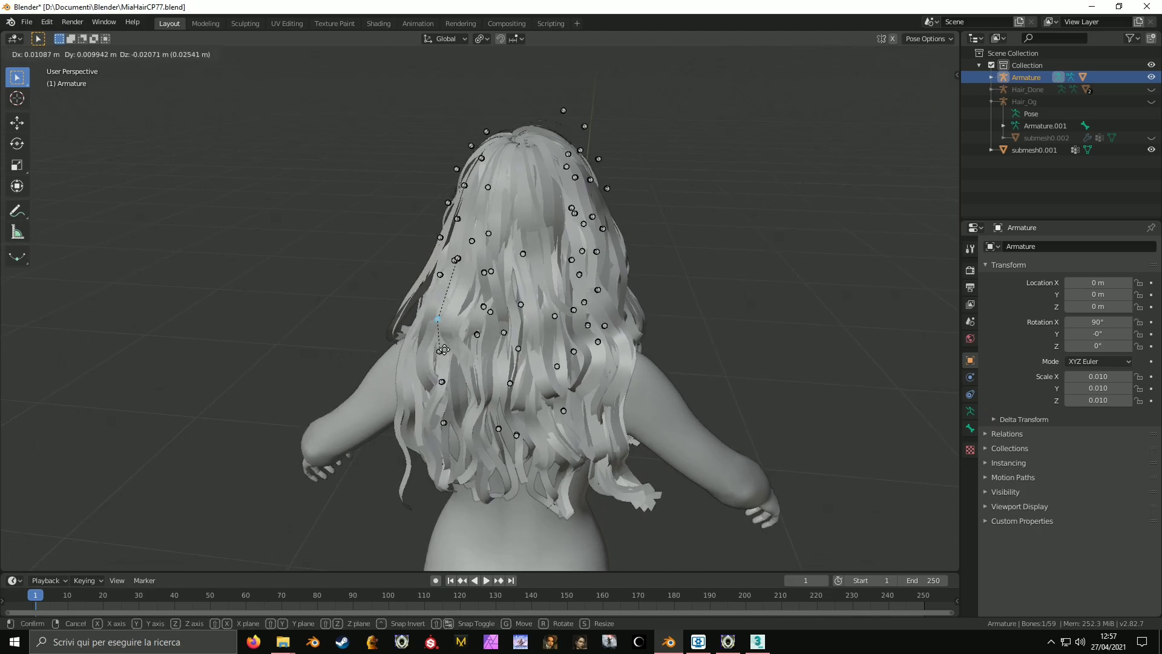
right_click(493, 376)
Test the lower back-left strands by rotating a bone and moving dyng_back_left_bot_05, cancelling the move.
middle_drag(493, 376, 464, 305)
key(r)
click(472, 332)
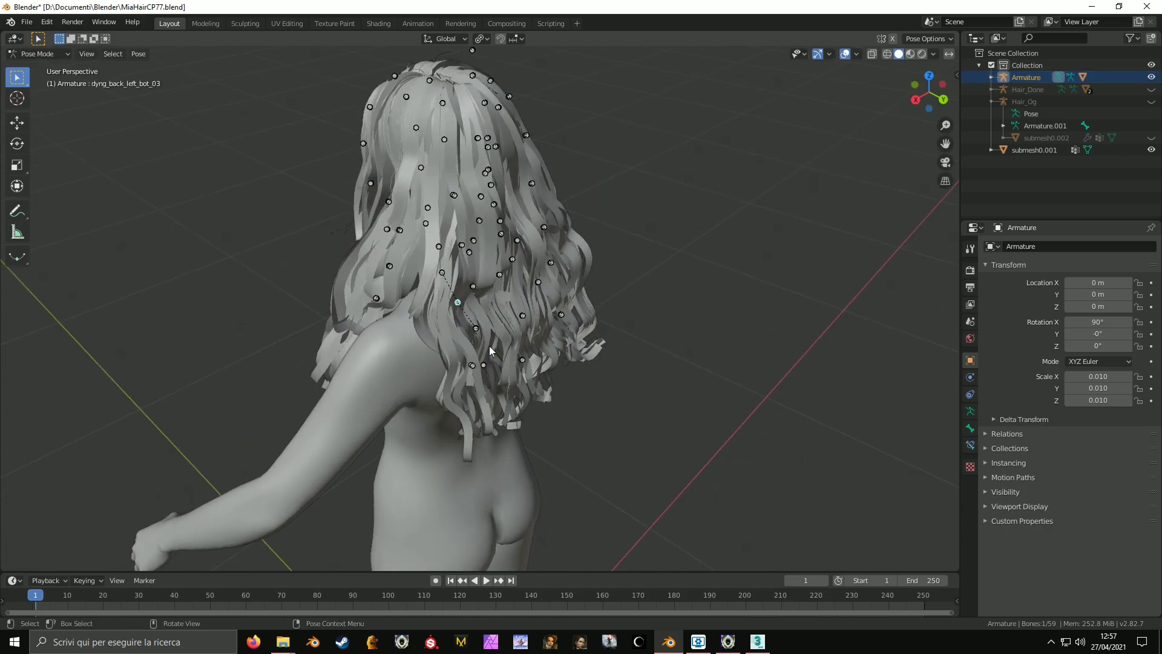
middle_drag(489, 346, 456, 332)
click(450, 350)
key(g)
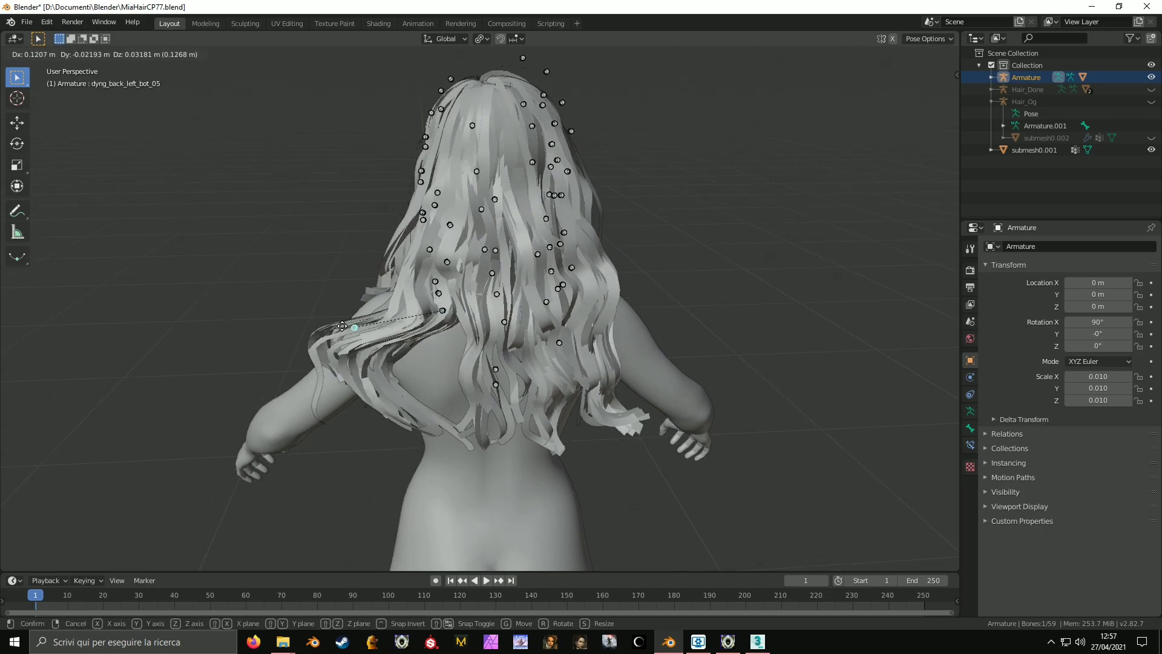
right_click(486, 324)
Test the back-right strands by repeatedly moving their bone outward and examining the deformation from behind.
middle_drag(486, 327, 498, 426)
middle_drag(482, 347, 507, 304)
key(g)
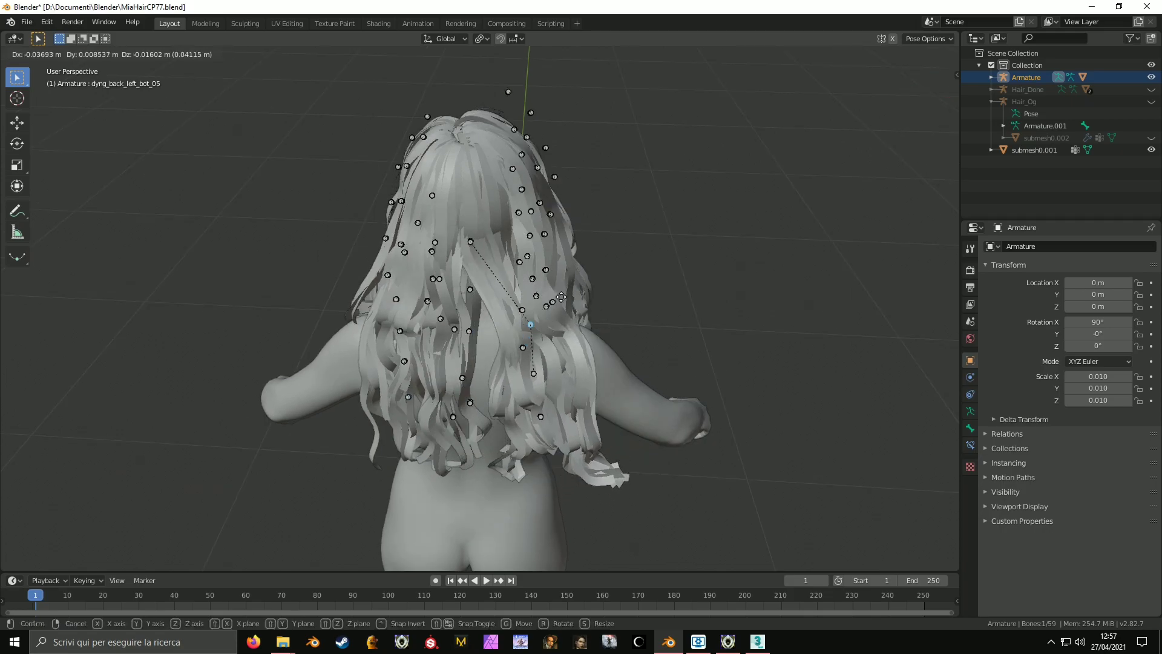
scroll(570, 347, up, 3)
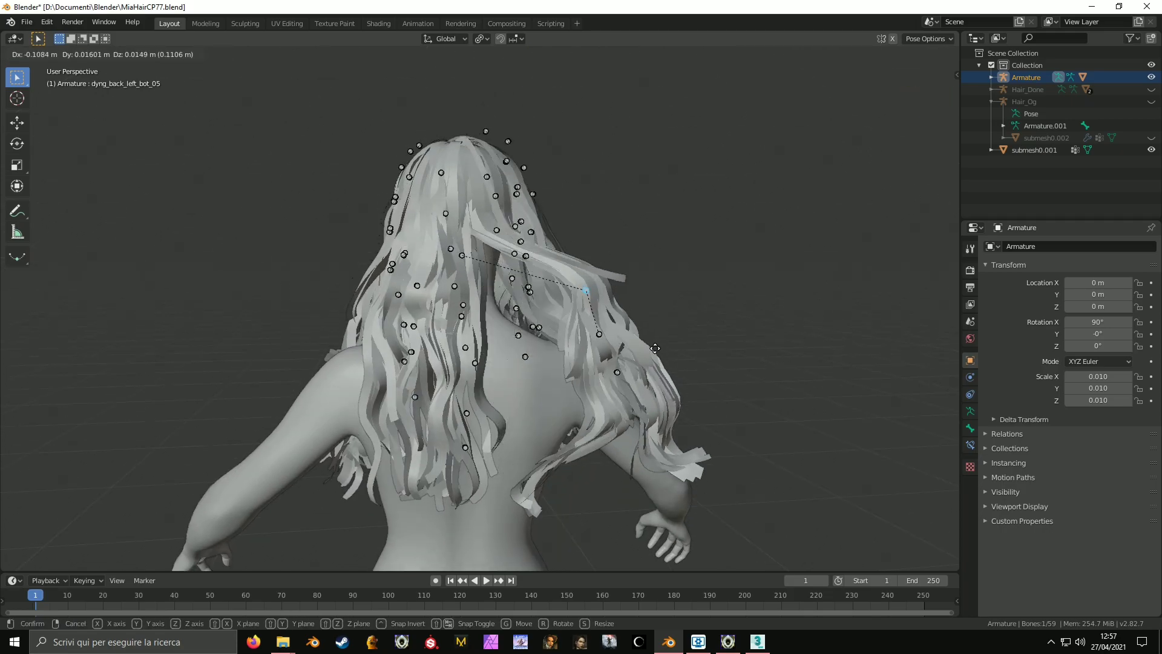
right_click(655, 349)
shift+middle_drag(621, 392, 547, 266)
scroll(547, 266, up, 2)
key(g)
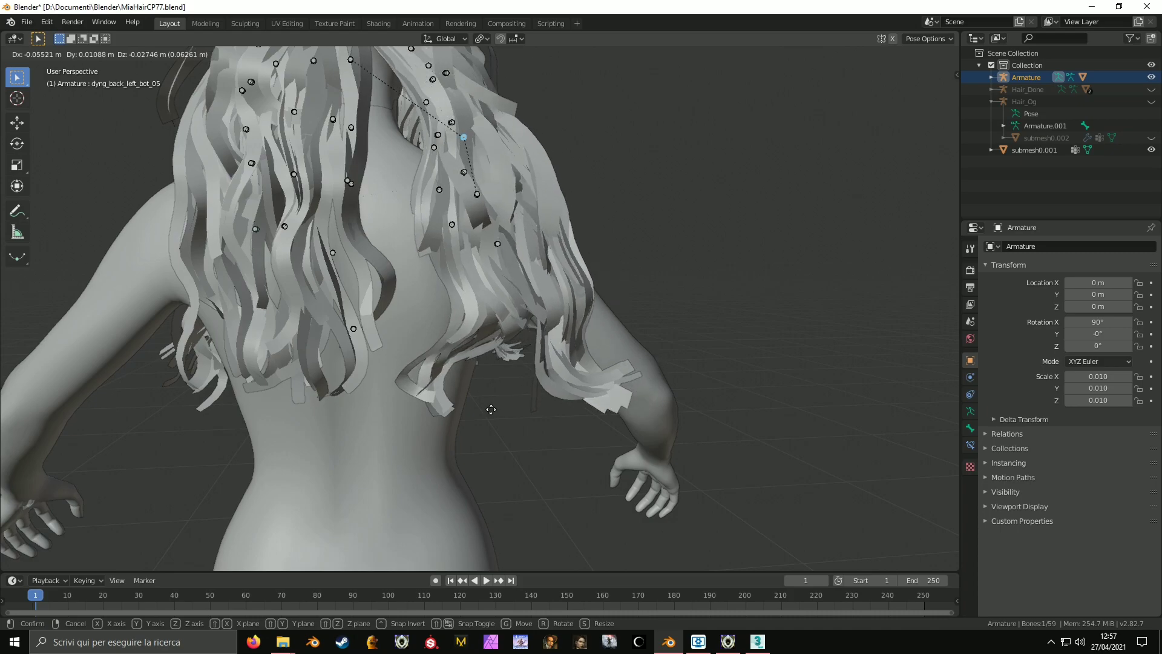
click(446, 381)
Test the lower back-right strands by moving dyng_back_right_bot_03 outward and cancelling the move.
middle_drag(461, 333, 470, 388)
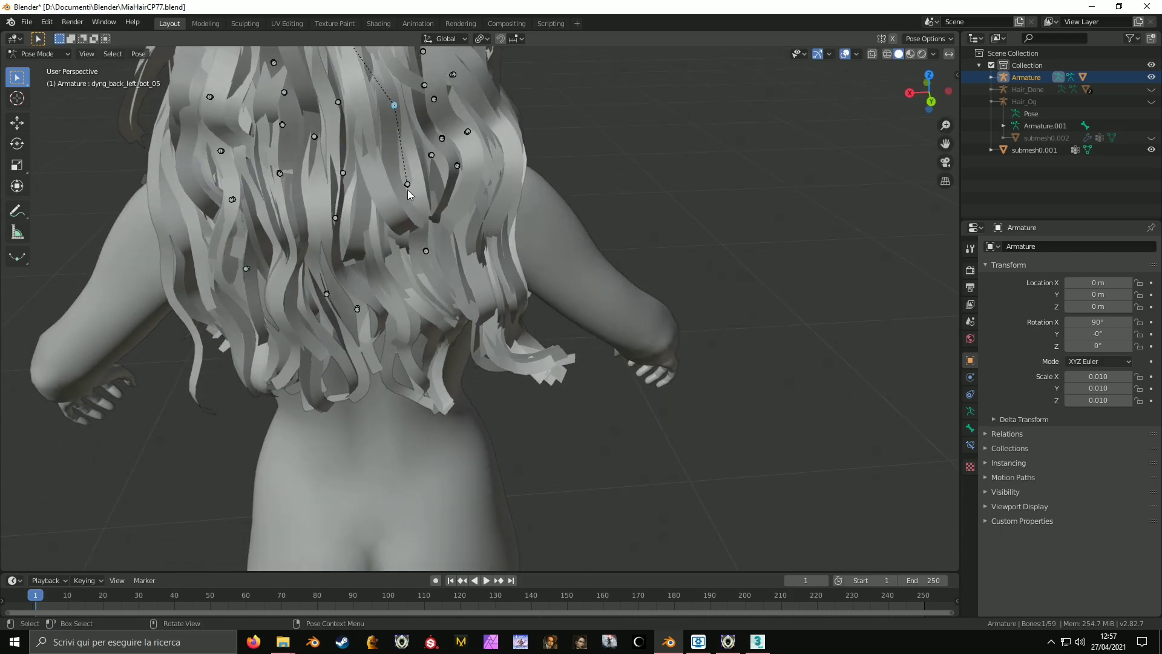
click(462, 250)
key(g)
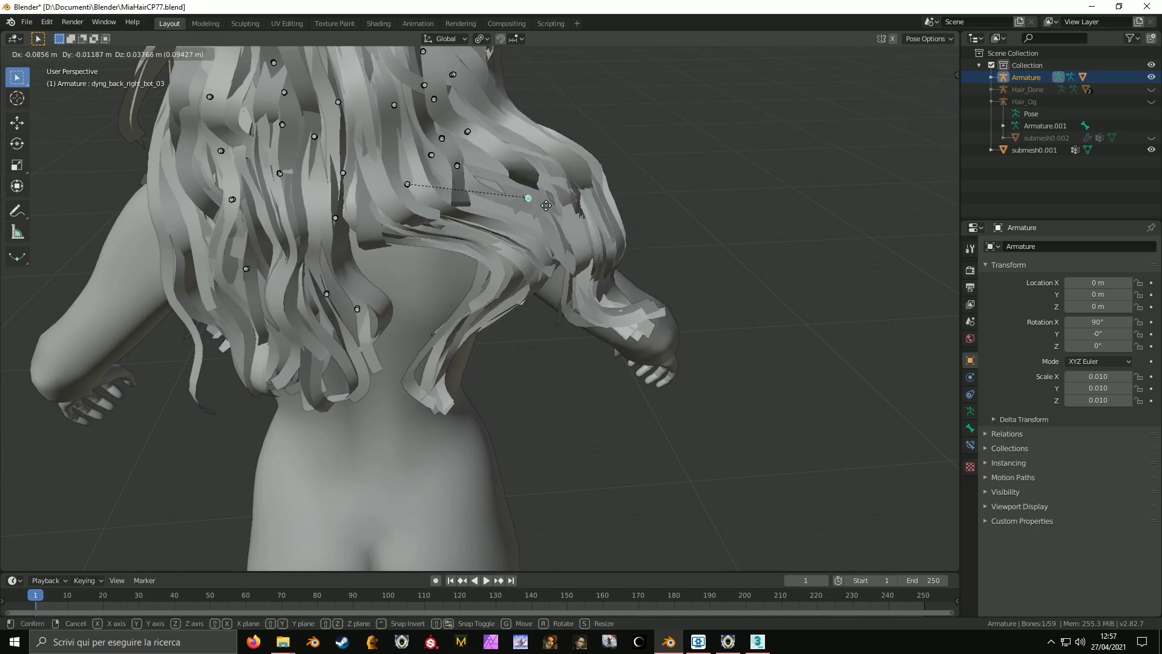
right_click(532, 198)
Leave Pose Mode, select the submesh0.003 hair mesh and enter Weight Paint mode.
shift+middle_drag(429, 387, 496, 365)
key(ctrl+Tab)
click(486, 375)
key(ctrl+Tab)
click(412, 307)
middle_drag(413, 307, 454, 273)
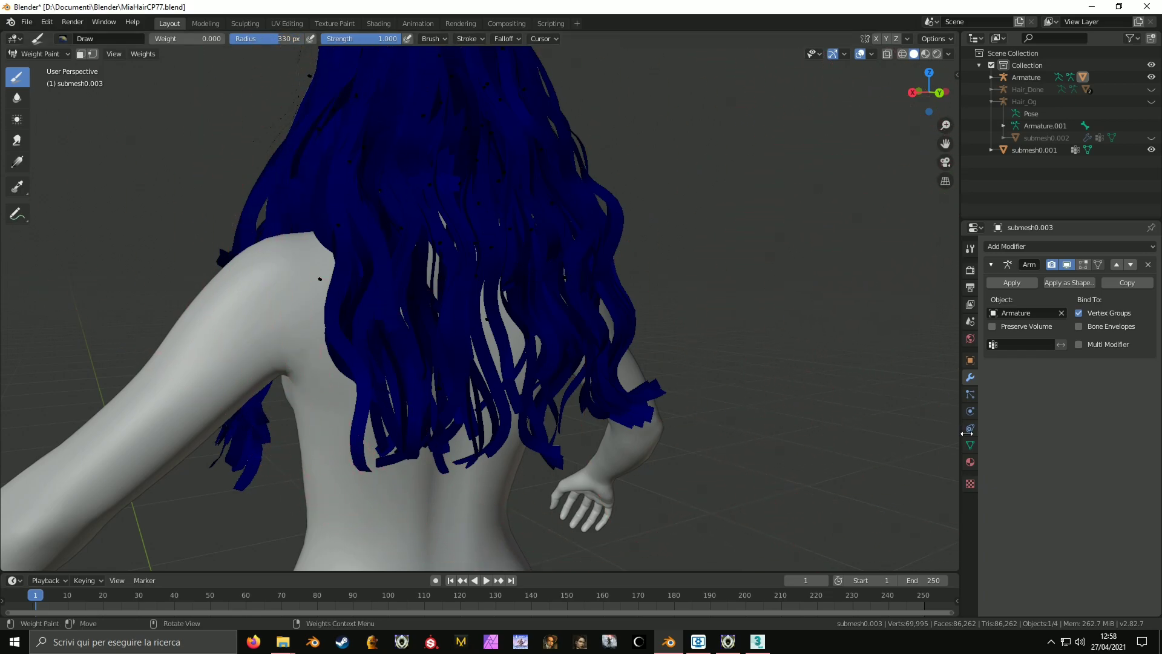
Examine the hair mesh's vertex group list and the weights painted for Spine3.
click(970, 445)
drag(1138, 455, 1130, 397)
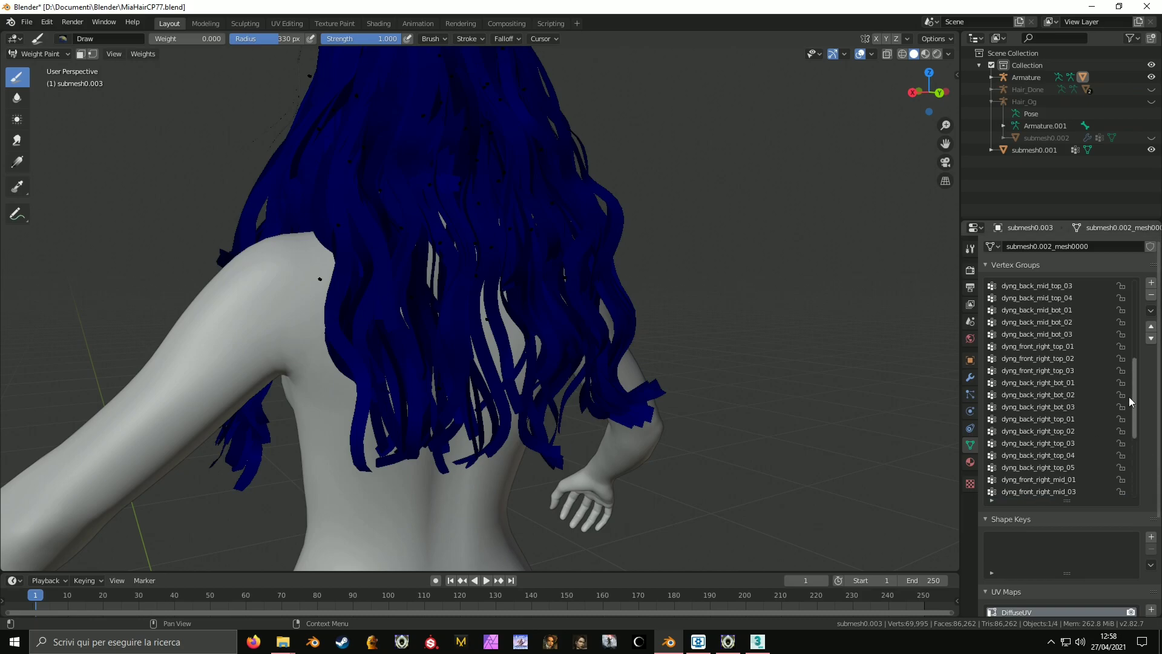
click(1075, 290)
click(1076, 297)
click(1076, 287)
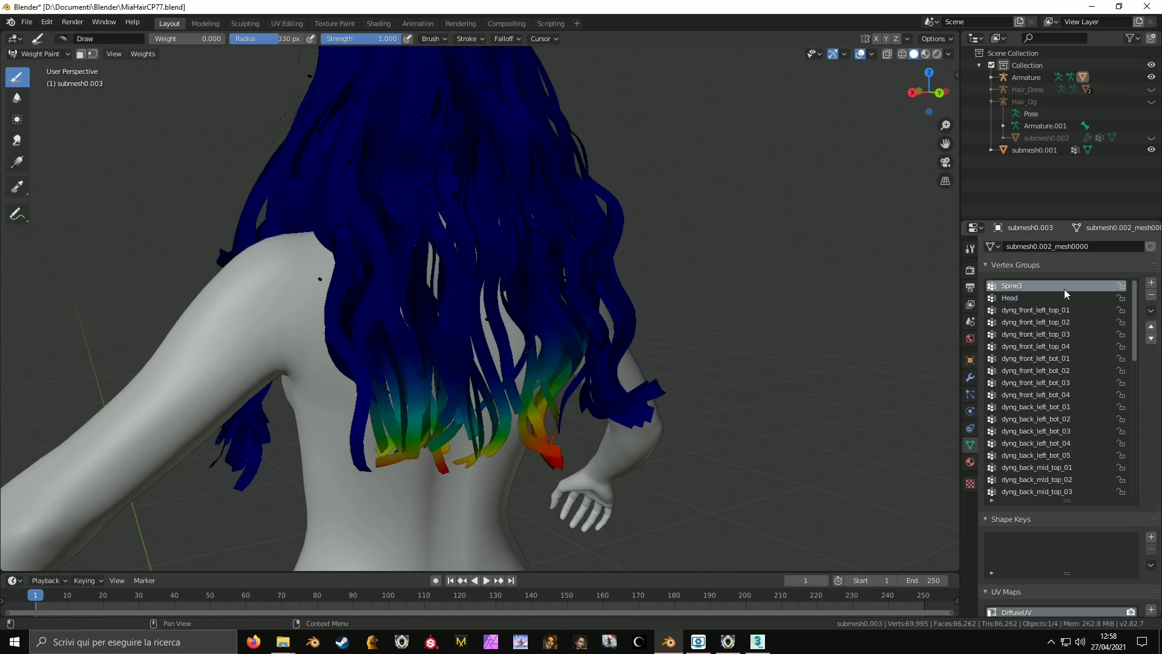
middle_drag(568, 302, 947, 283)
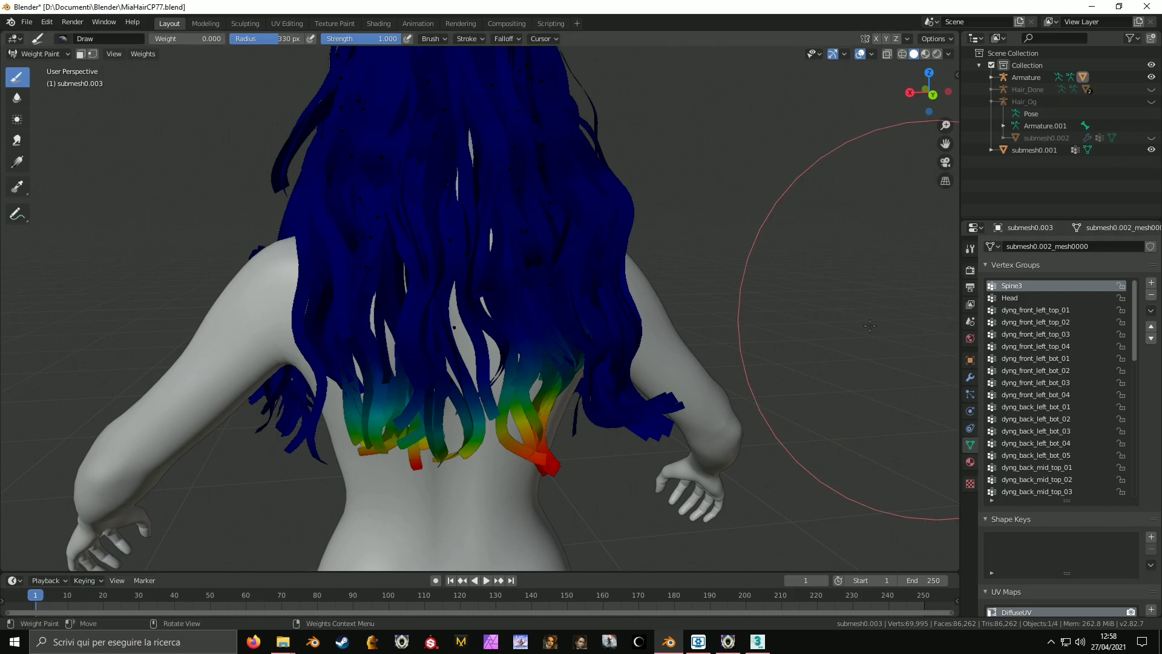
mouse_move(870, 326)
middle_down()
mouse_move(666, 291)
mouse_move(542, 357)
mouse_move(493, 257)
mouse_move(551, 301)
mouse_move(611, 315)
middle_up()
Delete the Spine3 bone at the chest from the imported armature in Edit Mode.
key(ctrl+Tab)
click(478, 334)
click(492, 365)
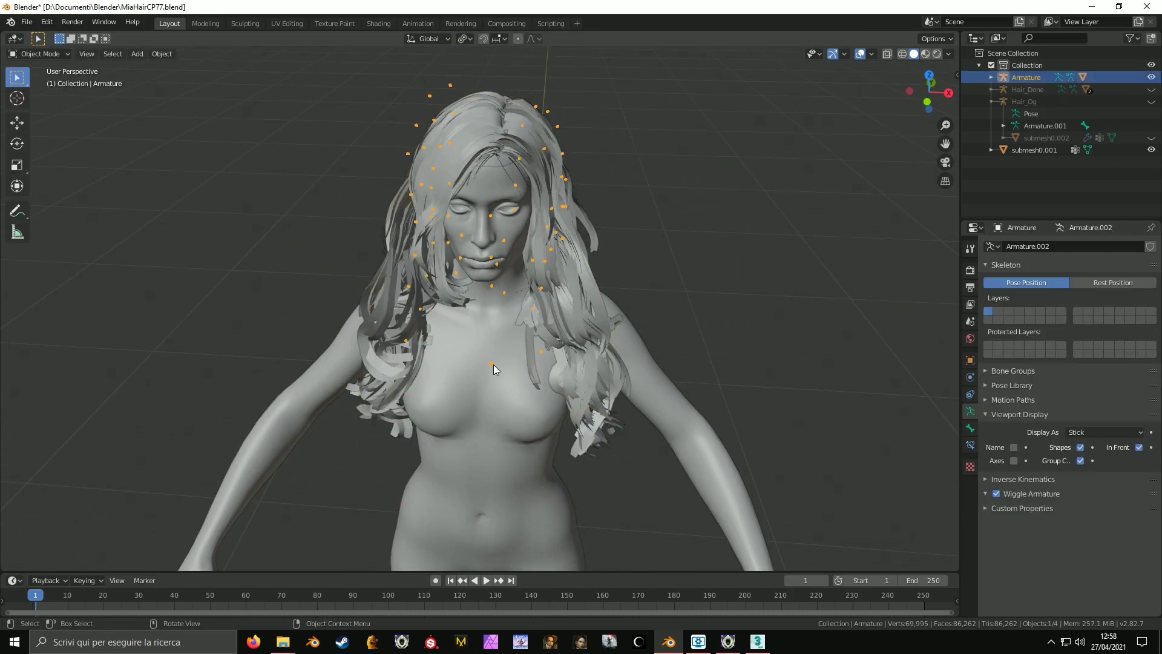
key(ctrl+Tab)
click(490, 365)
click(969, 428)
middle_drag(787, 327, 566, 299)
key(Tab)
key(x)
click(564, 298)
middle_drag(713, 299, 524, 306)
key(Tab)
Return submesh0.003 to Weight Paint mode and remove its Spine3 vertex group.
key(ctrl+Tab)
click(503, 303)
key(ctrl+Tab)
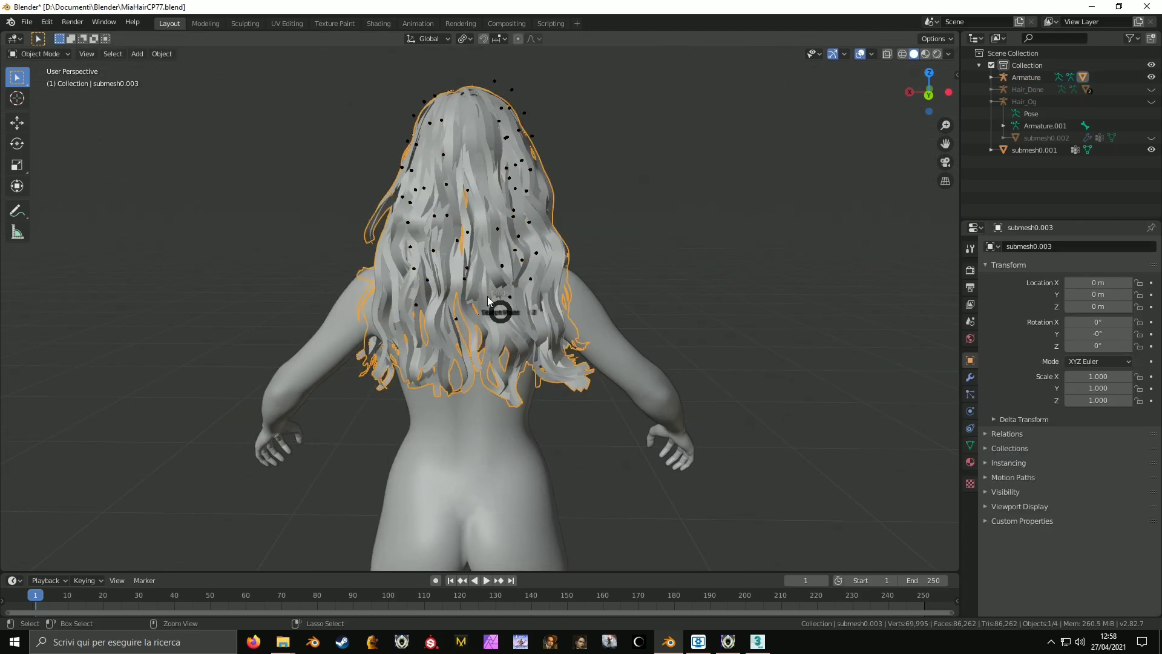
click(461, 272)
middle_drag(491, 260, 515, 259)
click(968, 443)
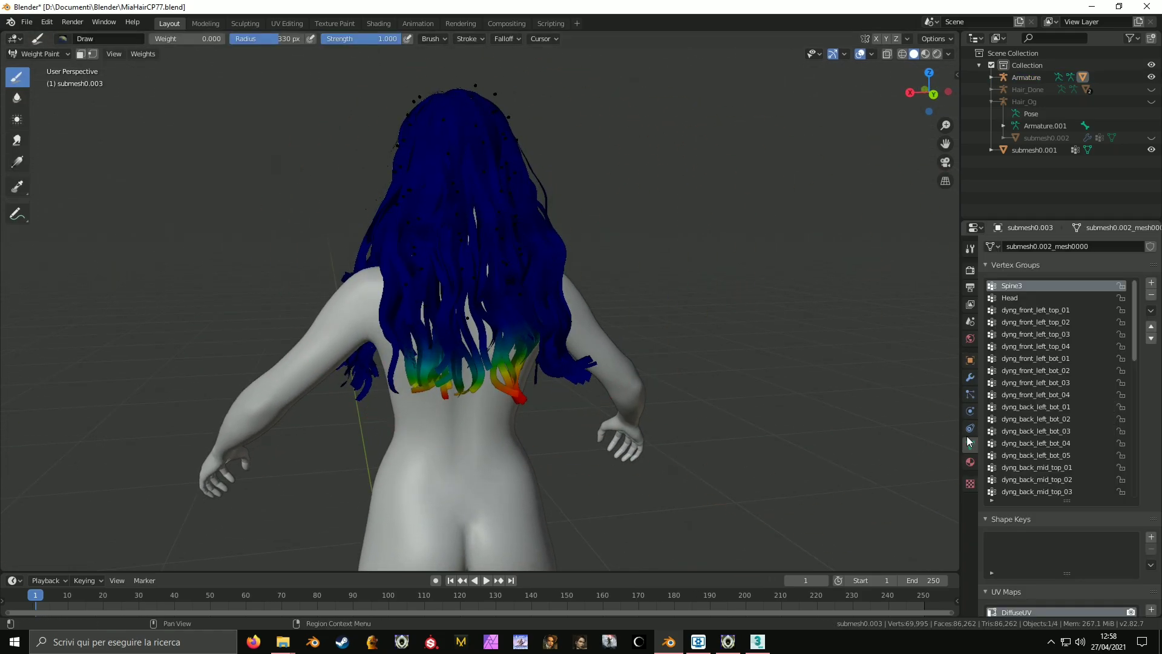
click(1151, 296)
Run Normalize All Vertex Groups on the hair mesh and return to Object Mode.
middle_drag(599, 290, 620, 306)
key(F3)
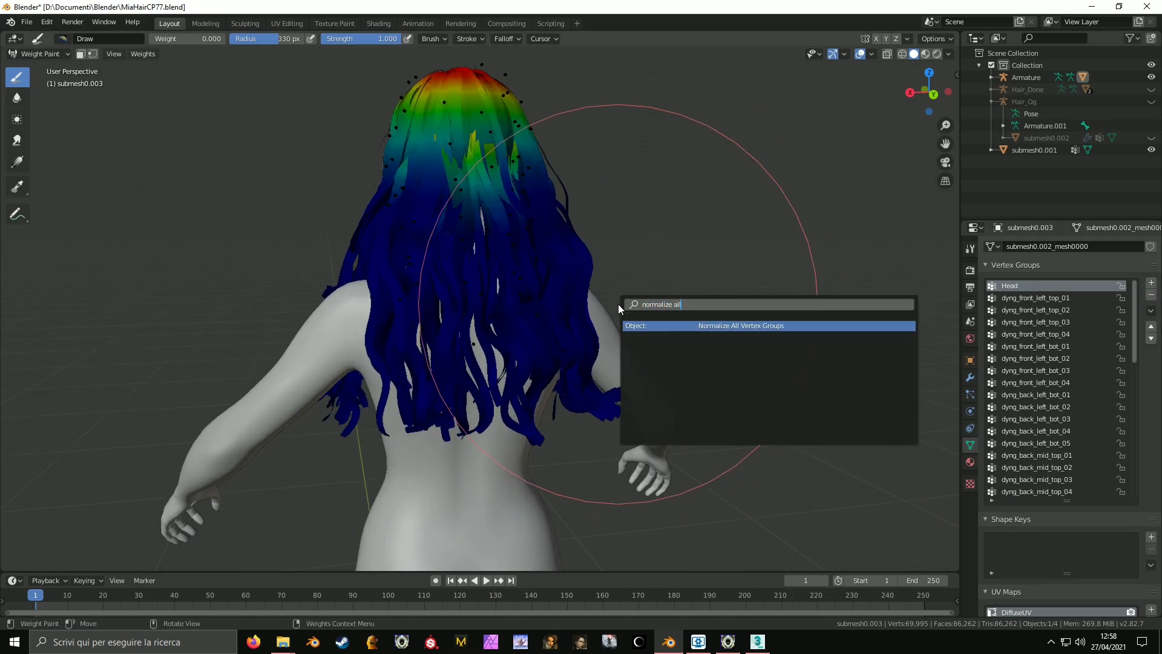
text(normalize all)
key(Return)
key(ctrl+Tab)
click(489, 257)
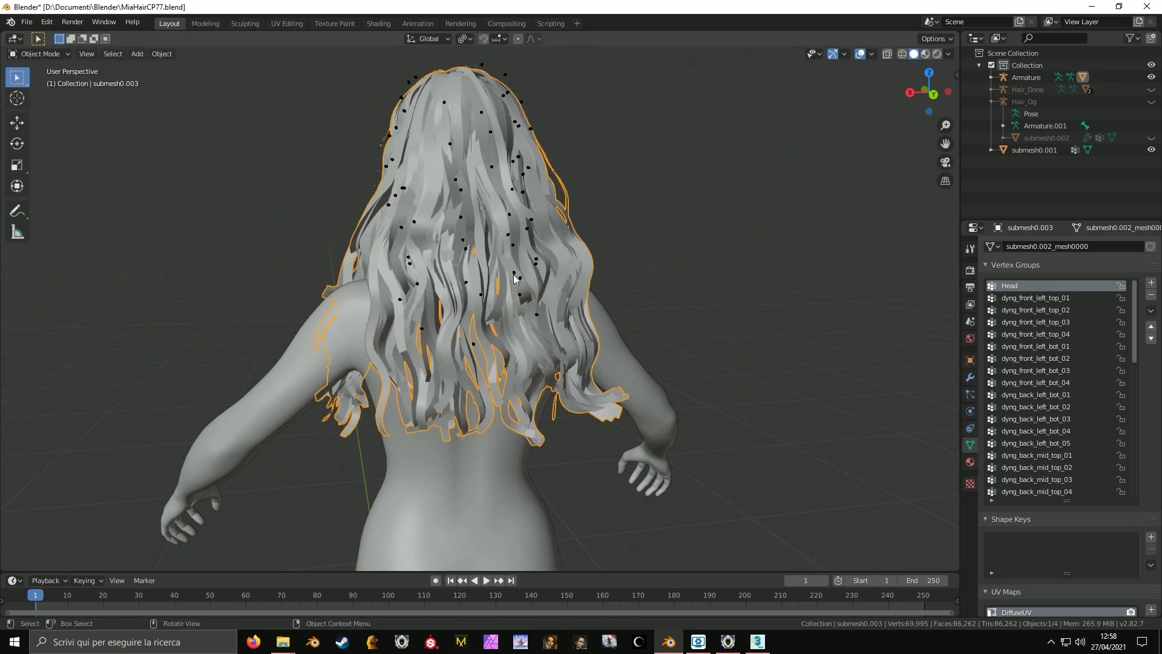
Put the armature in Pose Mode and test-move dyng_back_right_bot_02, cancelling each move.
click(515, 278)
key(ctrl+Tab)
middle_drag(515, 279, 569, 320)
click(540, 289)
key(g)
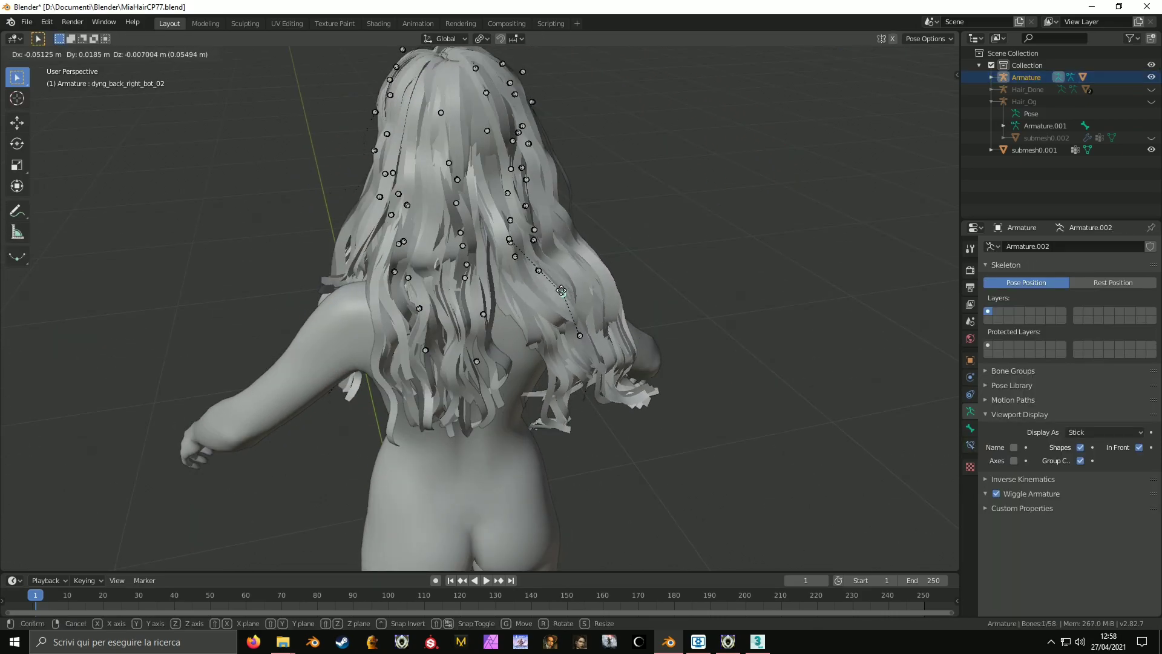
right_click(582, 316)
middle_drag(582, 315, 539, 269)
key(g)
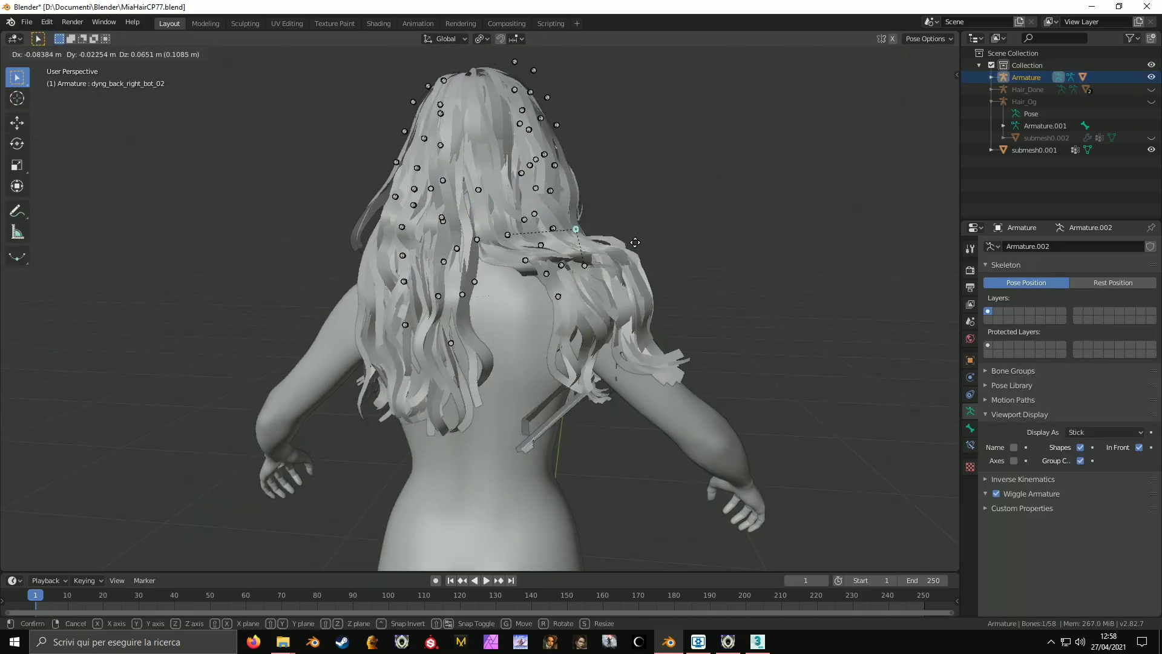
right_click(613, 358)
Move dyng_back_right_bot_02 about 0.19 m up and away from the body, and leave Pose Mode.
middle_drag(612, 357, 515, 338)
scroll(659, 374, up, 2)
key(g)
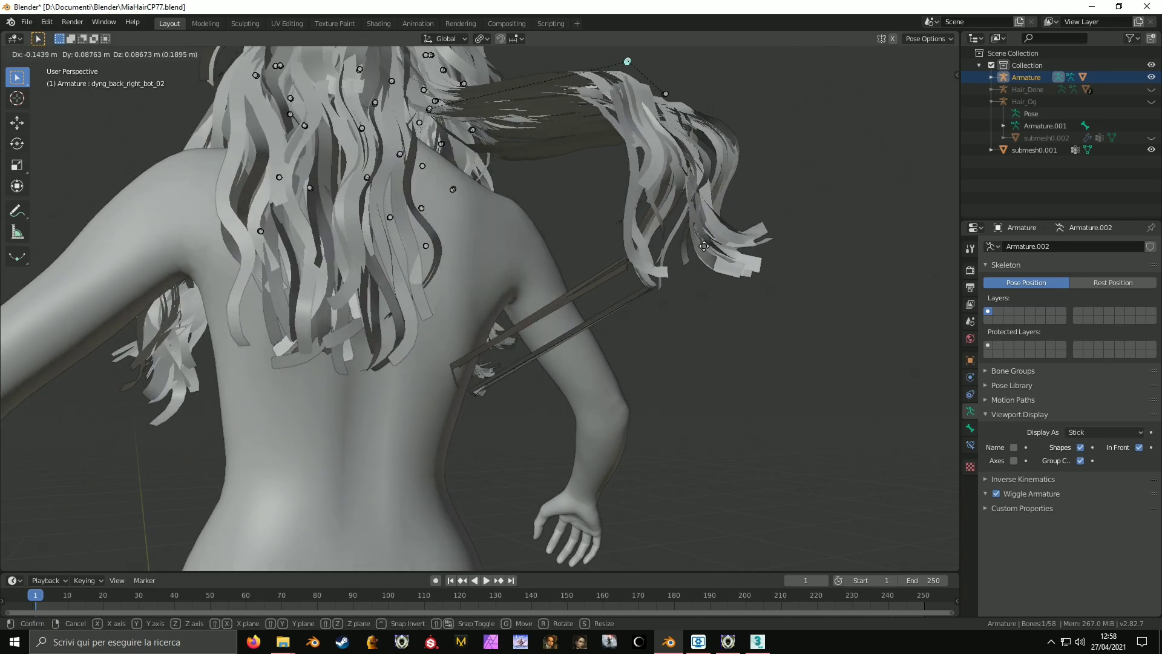
click(692, 245)
key(ctrl+Tab)
Open submesh0.003 in Edit Mode with wireframe shading and make its Armature modifier affect the edit cage.
click(502, 380)
middle_drag(501, 380, 515, 417)
scroll(520, 420, up, 1)
key(Tab)
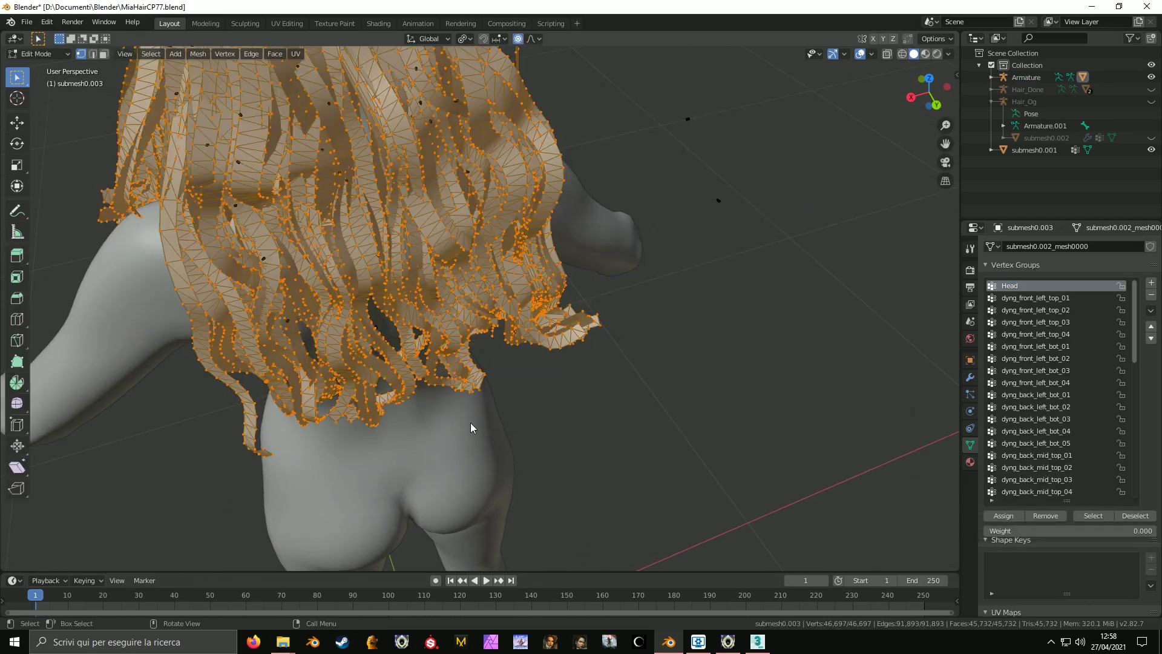
key(shift+z)
click(969, 378)
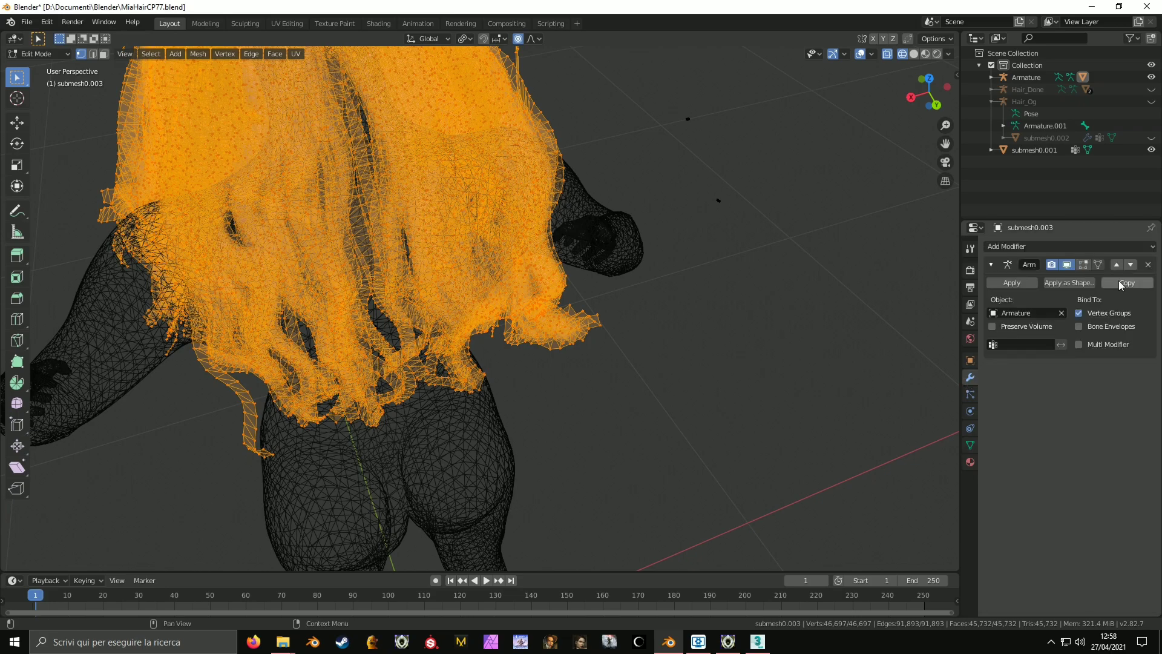
click(1084, 266)
Select the stray strand-tip vertices left behind near the lower back and return to solid shading.
drag(454, 322, 501, 444)
key(z)
click(594, 423)
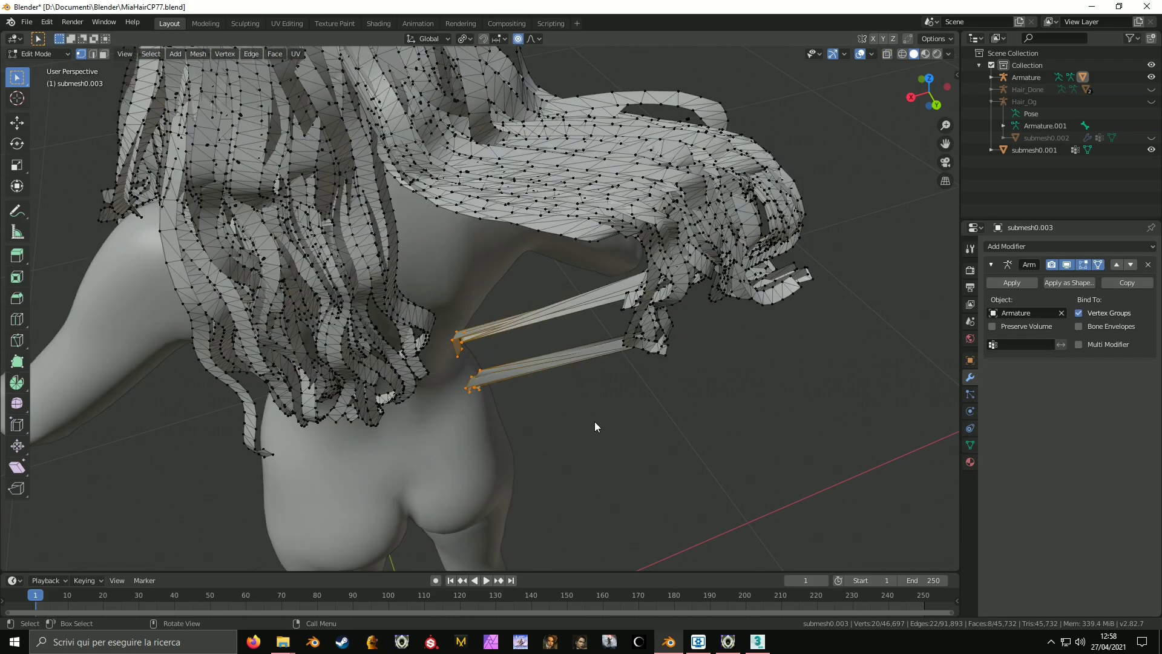
Check the hair vertex groups in Weight Paint mode and assign the selected strand tips to dyng_back_right_bot_03 at weight 1.000.
key(Tab)
key(ctrl+Tab)
click(578, 382)
middle_drag(641, 373, 643, 345)
click(970, 446)
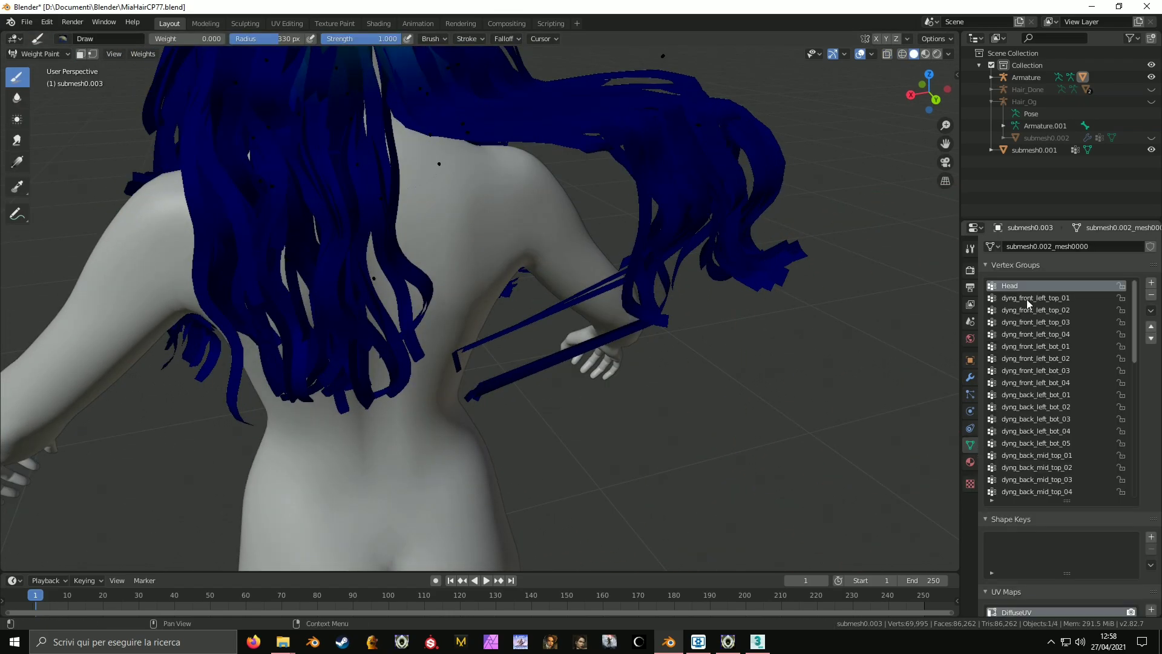
key(Down)
key(Down)
key(Down)
key(Down)
key(Down)
key(Down)
key(Down)
key(Down)
key(Down)
key(Down)
key(Down)
key(Down)
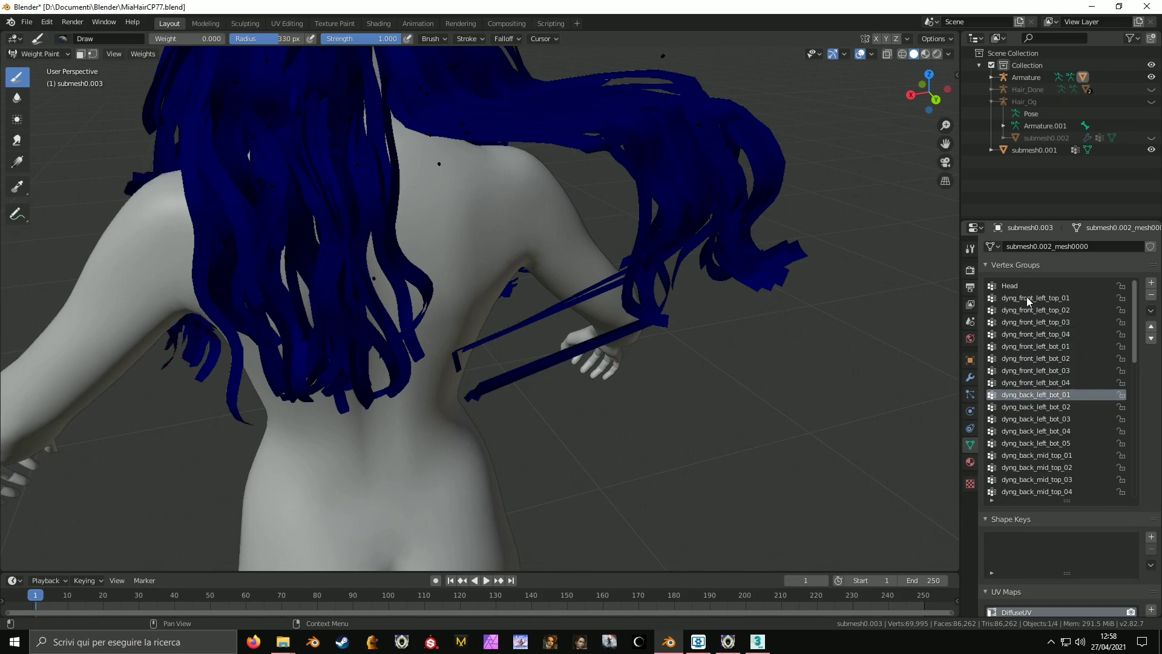
key(Down)
key(Down)
key(Down)
key(Down)
key(Down)
key(Down)
key(Down)
key(Down)
key(Down)
key(Down)
key(Down)
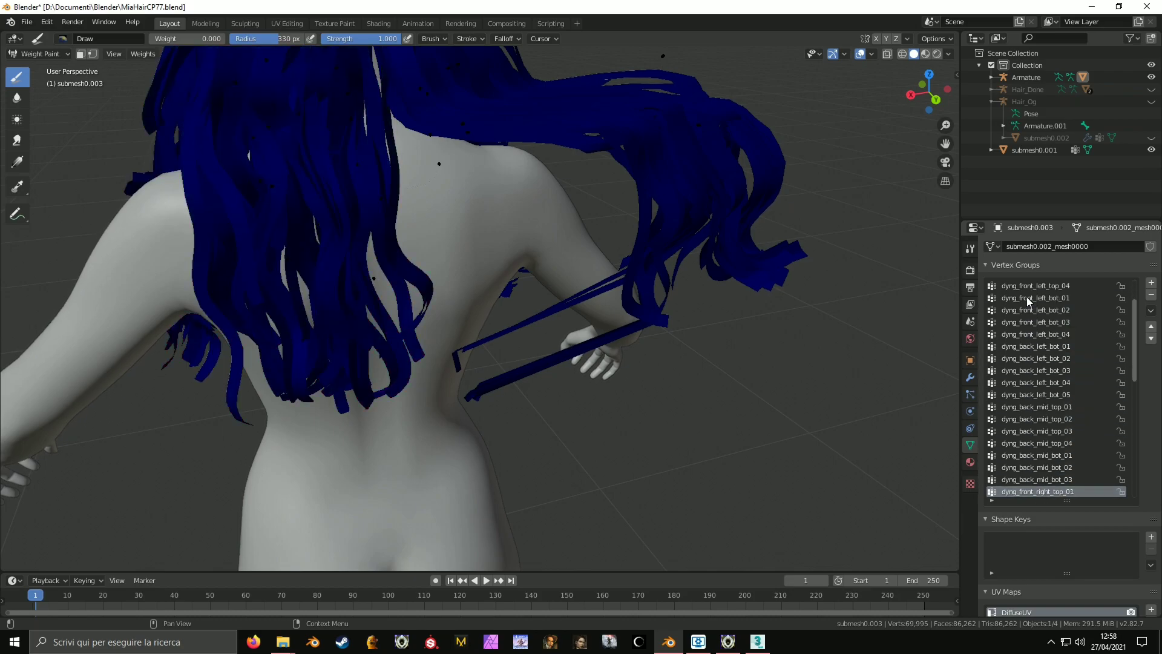
key(Down)
key(Down)
key(Tab)
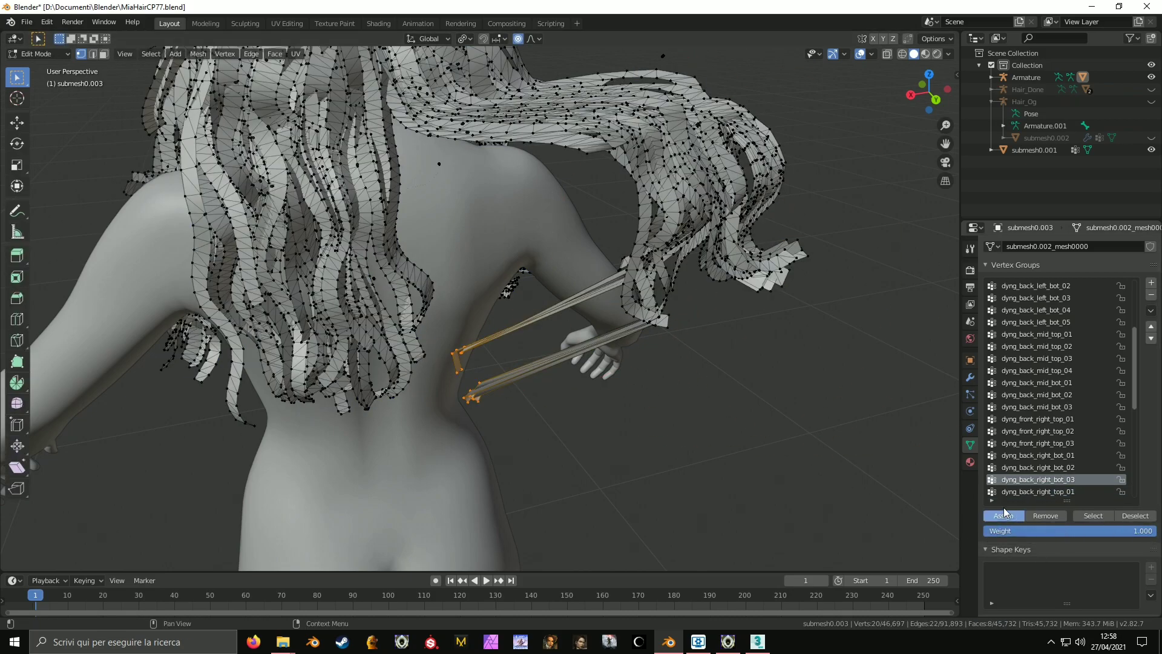
middle_drag(666, 339, 696, 376)
key(Tab)
key(ctrl+Tab)
Put the armature in Pose Mode and clear the location of dyng_back_right_bot_02.
mouse_move(596, 333)
middle_down()
mouse_move(554, 326)
mouse_move(553, 213)
middle_up()
click(554, 206)
key(ctrl+Tab)
key(alt+g)
Test-move dyng_back_mid_bot_02 and dyng_back_left_bot_04, cancelling each move.
middle_drag(521, 269, 501, 270)
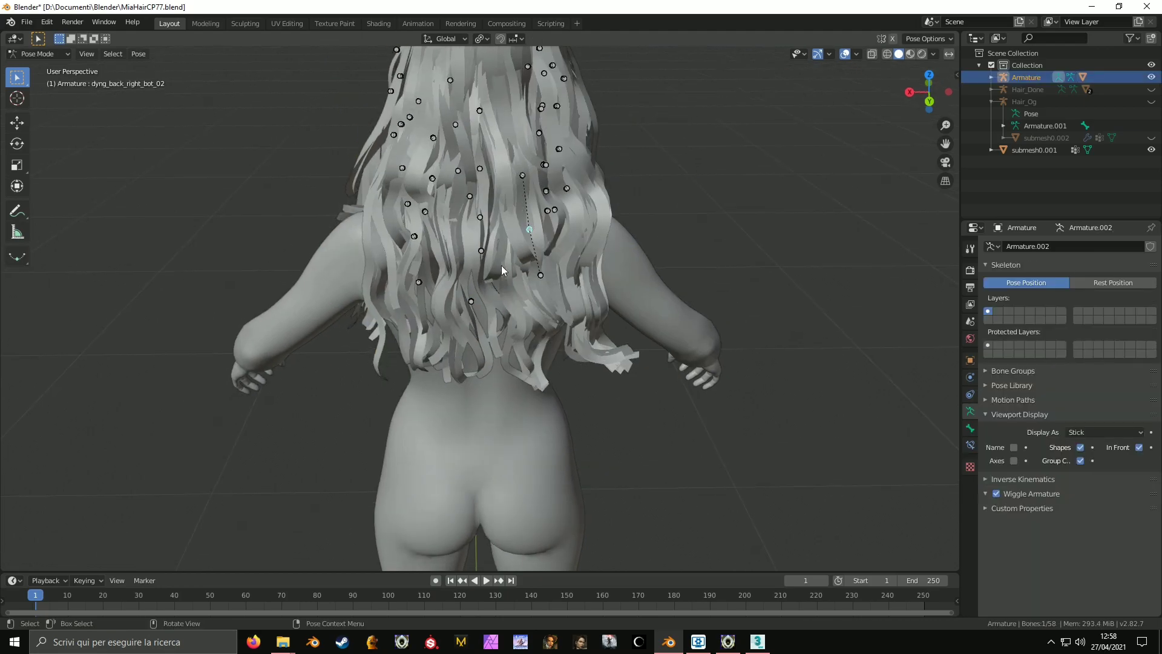
key(g)
right_click(410, 268)
middle_drag(409, 268, 441, 264)
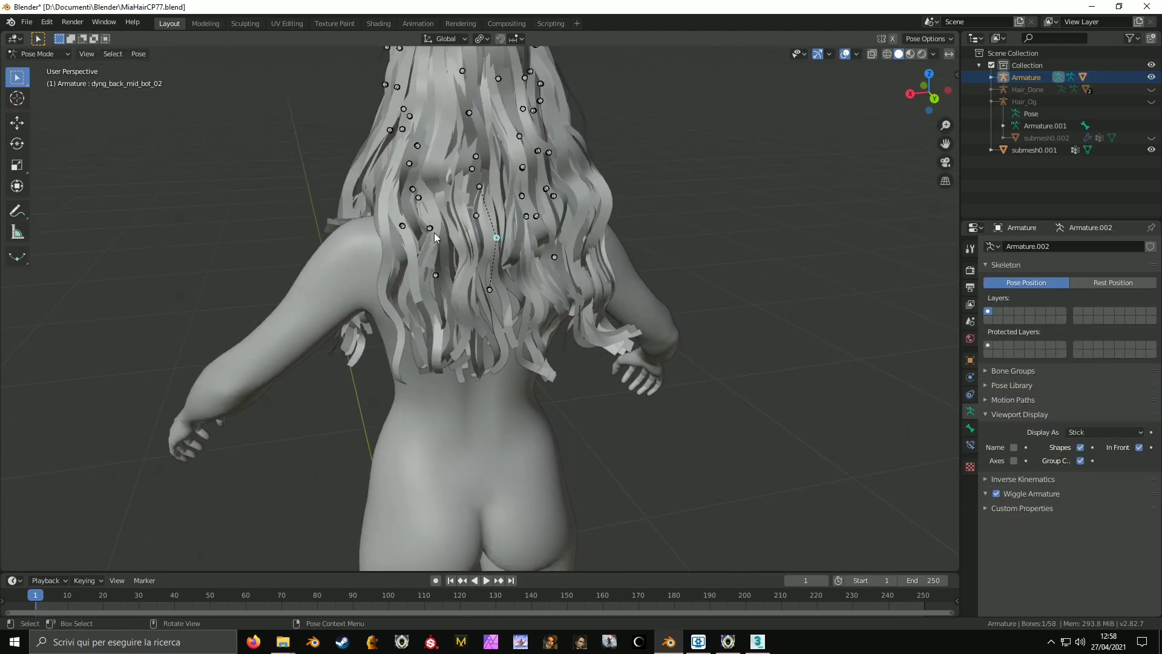
click(427, 234)
key(g)
right_click(371, 251)
Move dyng_back_left_bot_04 about 0.115 m along X, -0.014 m along Y and 0.027 m along Z, and leave Pose Mode.
middle_drag(370, 251, 424, 260)
key(g)
click(420, 267)
ctrl+middle_drag(526, 269, 537, 350)
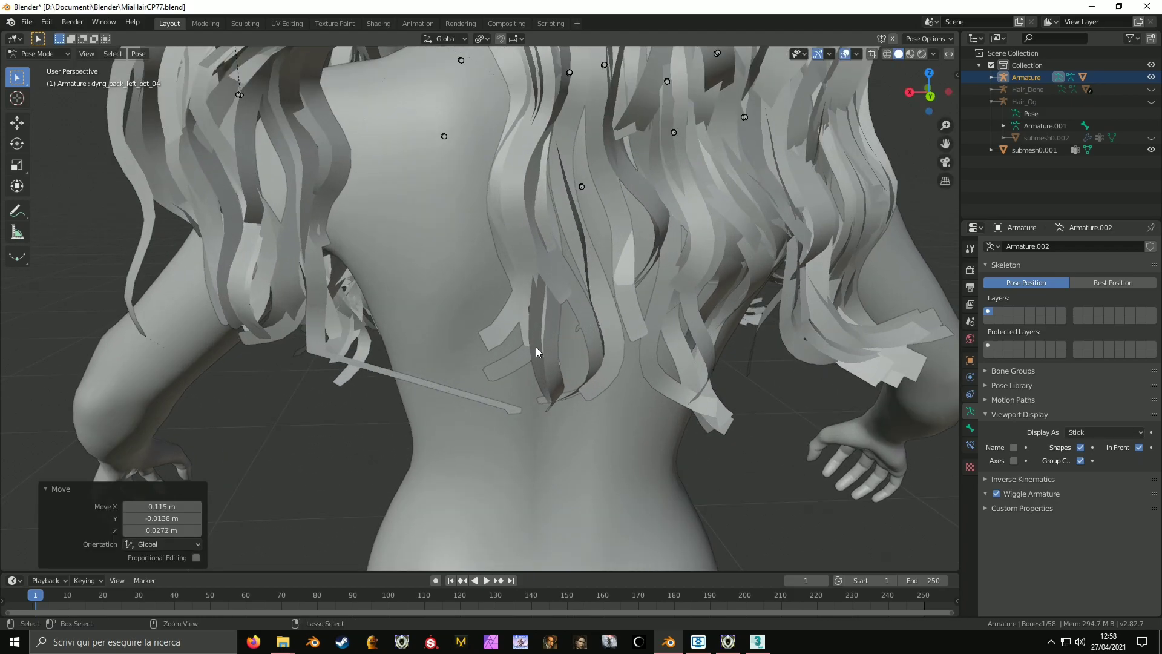
key(ctrl+Tab)
Open submesh0.003 in Edit Mode and select the stray strand-tip vertices near the lower back using wireframe shading, then restore solid shading.
click(510, 409)
key(Tab)
key(shift+z)
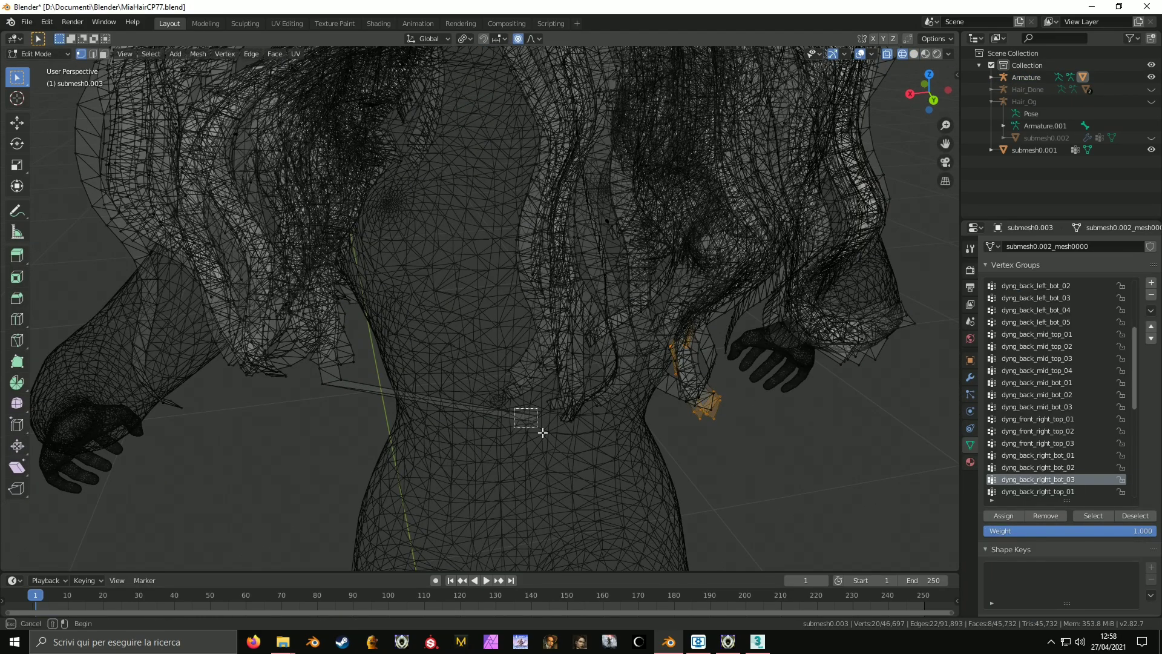
shift+middle_drag(453, 413, 484, 393)
key(shift+z)
Check the left hair vertex groups in Weight Paint mode and assign the selected strand tip to dyng_back_left_bot_05 at weight 1.000.
key(Tab)
key(ctrl+Tab)
scroll(1066, 326, up, 10)
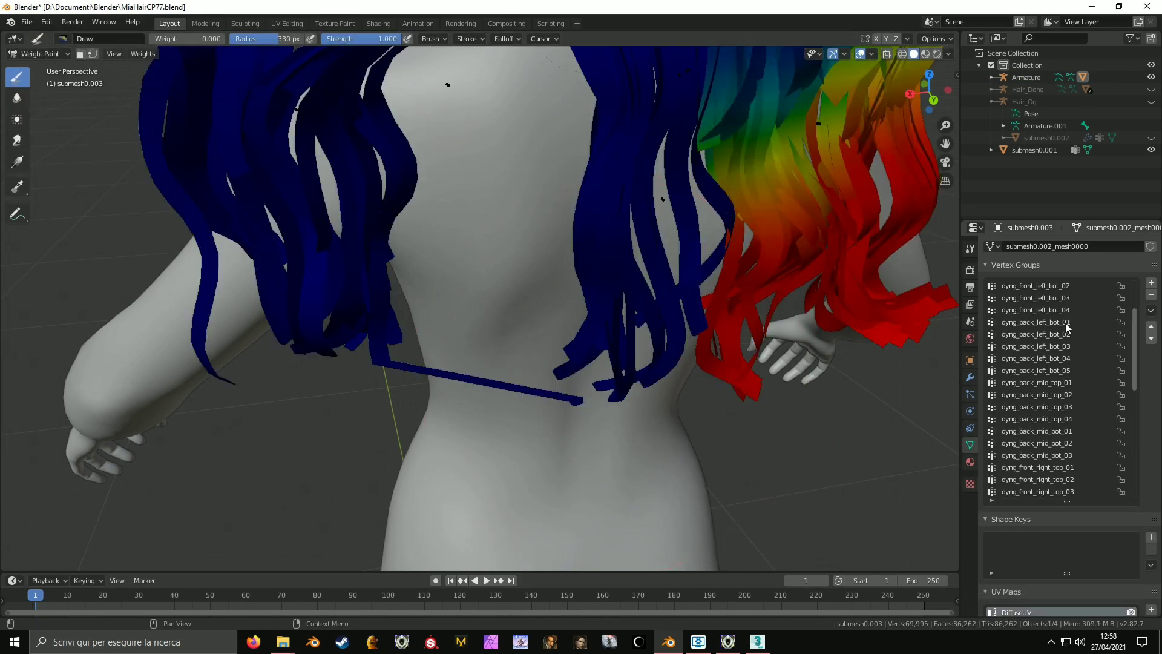
click(1066, 300)
key(Down)
key(Down)
key(Down)
key(Down)
key(Down)
key(Down)
key(Down)
key(Down)
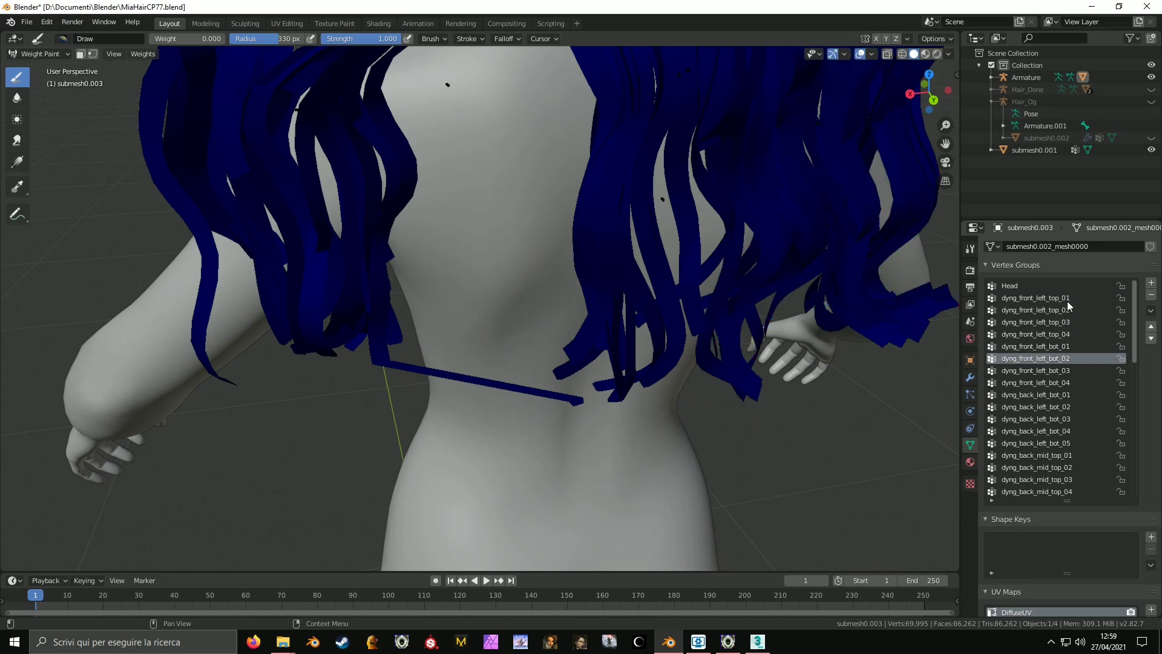
key(Down)
key(Down)
key(Down)
key(Down)
key(Down)
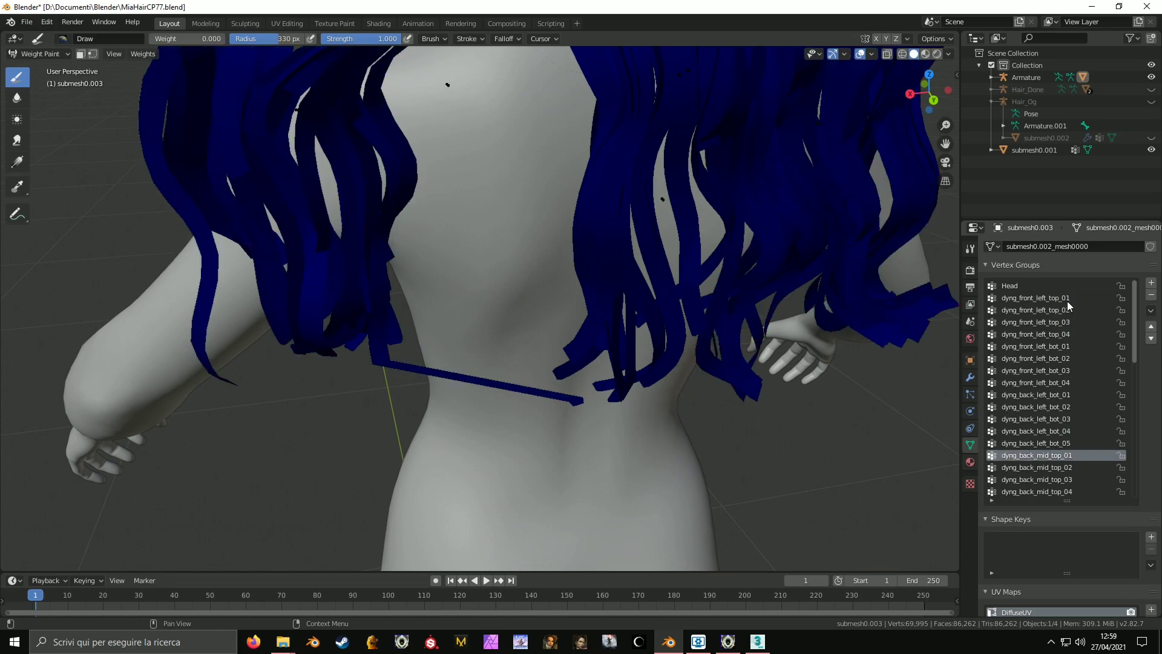
key(Up)
key(Tab)
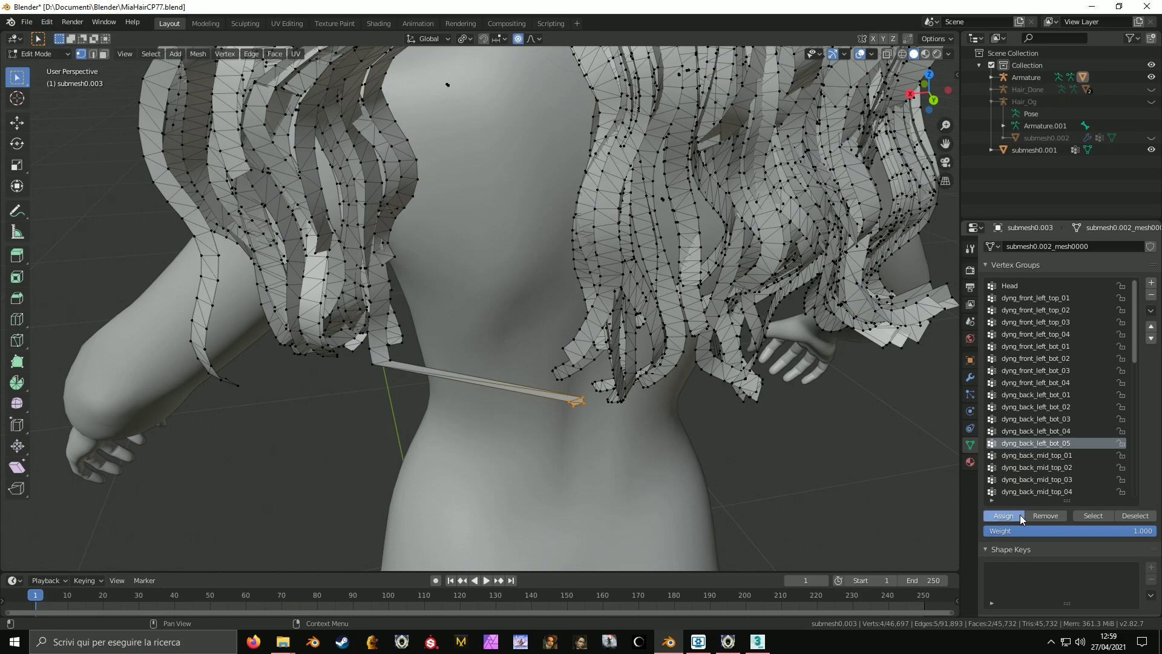
key(Tab)
scroll(563, 200, down, 2)
key(ctrl+Tab)
Put the armature in Pose Mode and test-move and test-rotate the left-side hair bones, cancelling each change.
click(449, 223)
shift+middle_drag(449, 223, 432, 289)
click(466, 232)
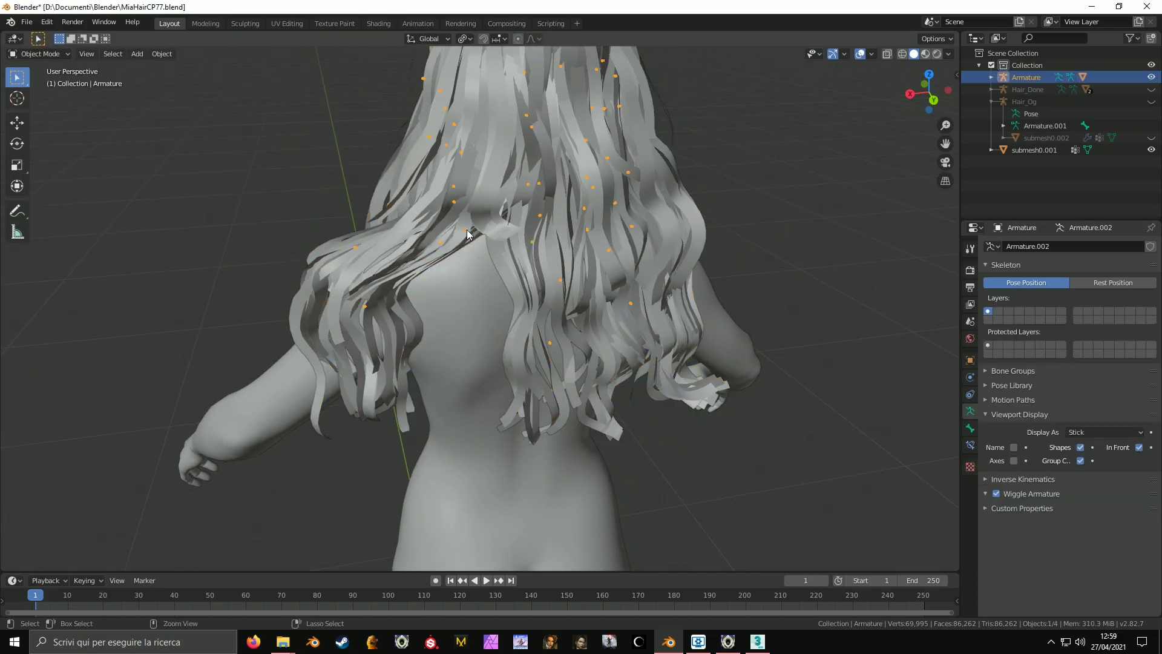
key(ctrl+Tab)
middle_drag(478, 231, 560, 363)
click(463, 344)
key(g)
right_click(460, 299)
key(r)
right_click(643, 361)
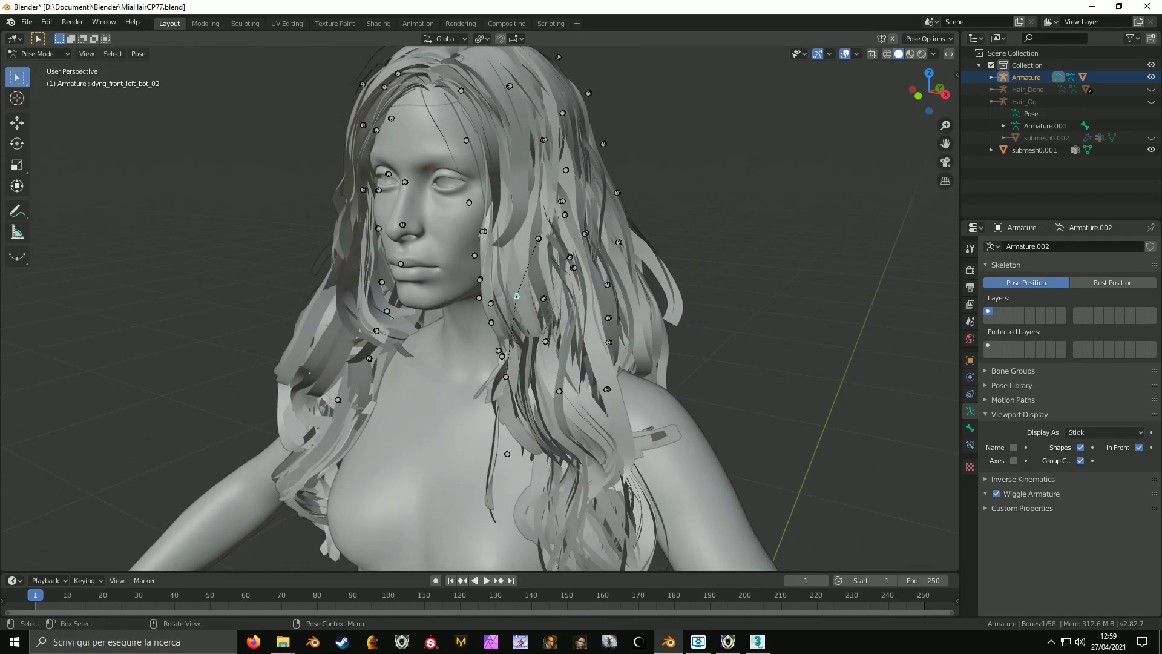
key(r)
right_click(565, 375)
Select five bones in the back hair and test-rotate them together from several angles, cancelling the rotations.
middle_drag(635, 266, 496, 200)
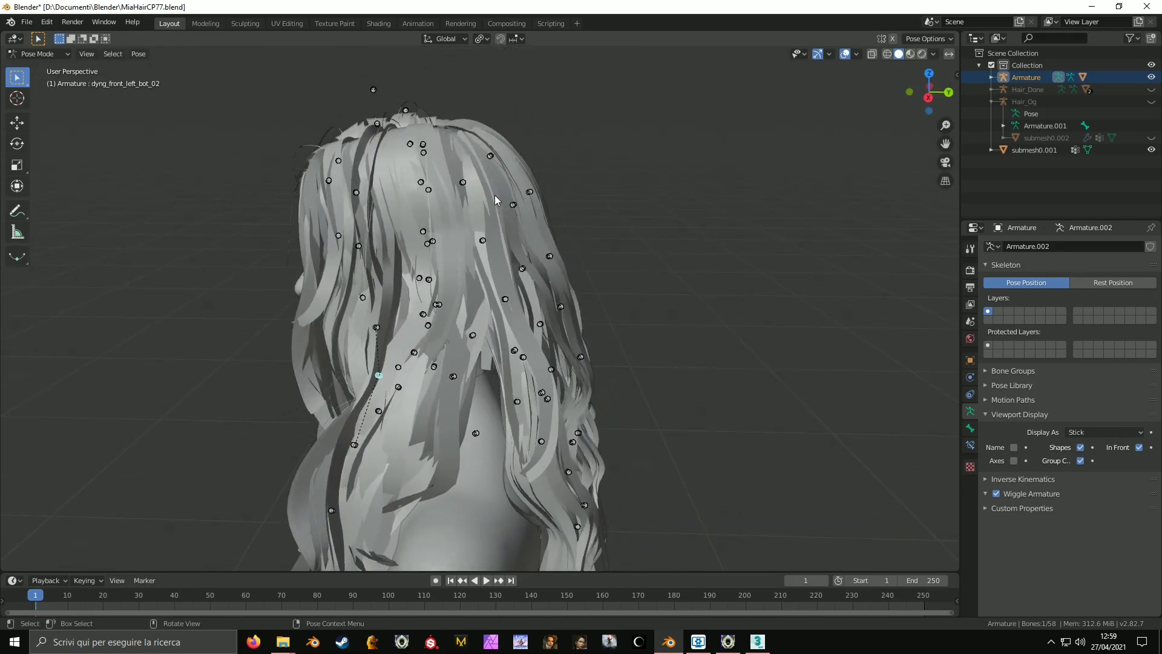
drag(561, 254, 561, 256)
middle_drag(561, 256, 590, 254)
key(r)
right_click(599, 302)
shift+middle_drag(599, 302, 484, 200)
key(r)
right_click(643, 251)
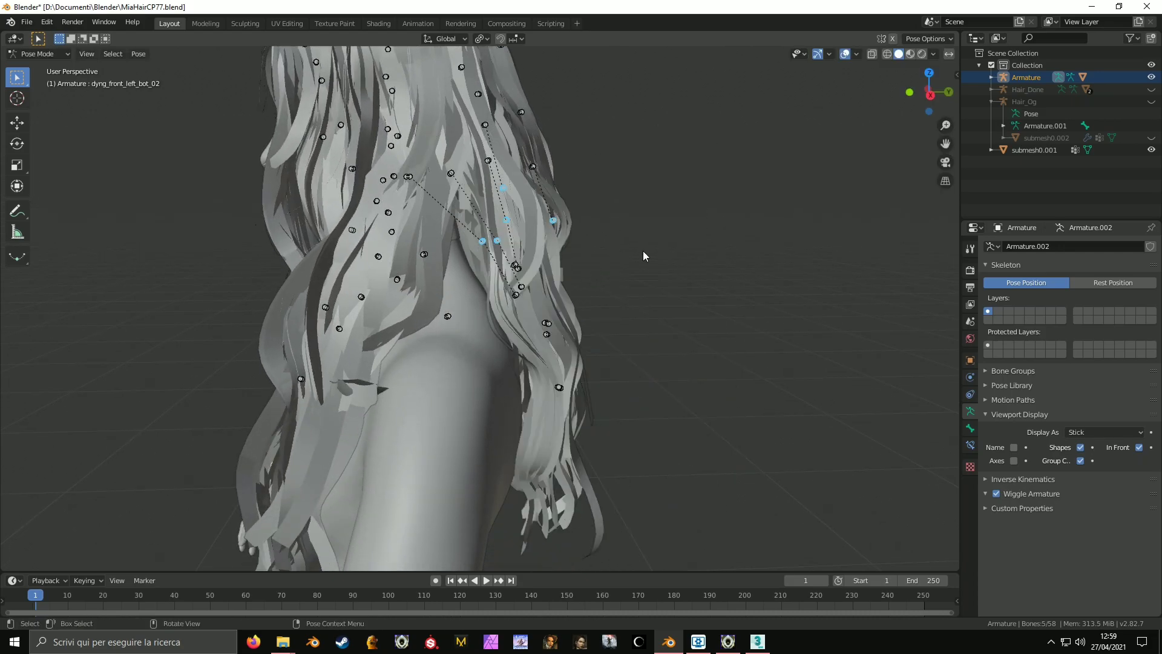
middle_drag(643, 251, 545, 257)
key(r)
Test-move dyng_back_mid_bot_01 in the middle of the back hair and cancel the move.
middle_drag(480, 310, 462, 328)
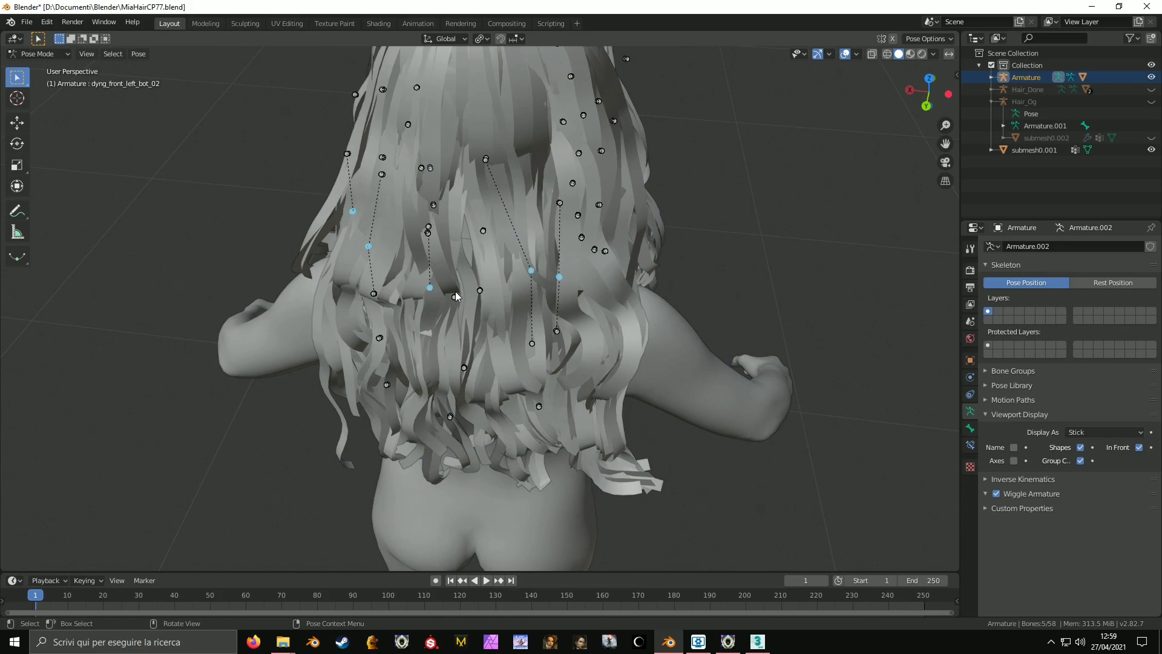
click(458, 296)
key(g)
right_click(424, 272)
scroll(474, 253, down, 3)
scroll(474, 258, up, 3)
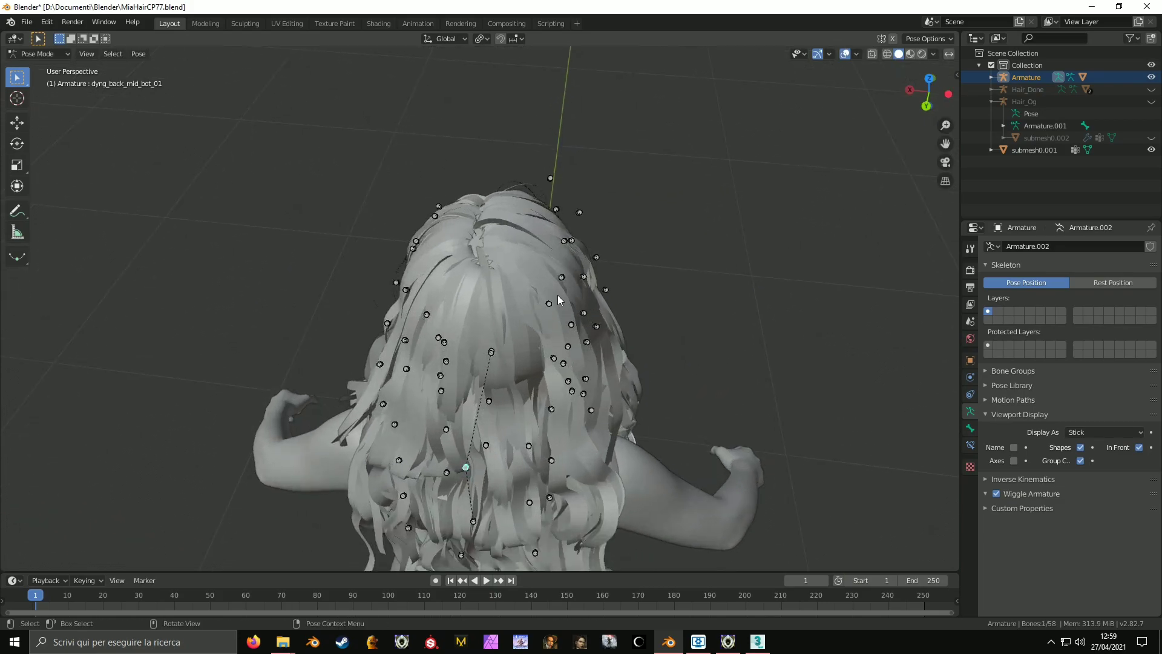
Test-move the bone floating above the crown from several angles, cancelling each move, and leave Pose Mode.
middle_drag(557, 295, 410, 129)
click(417, 139)
key(g)
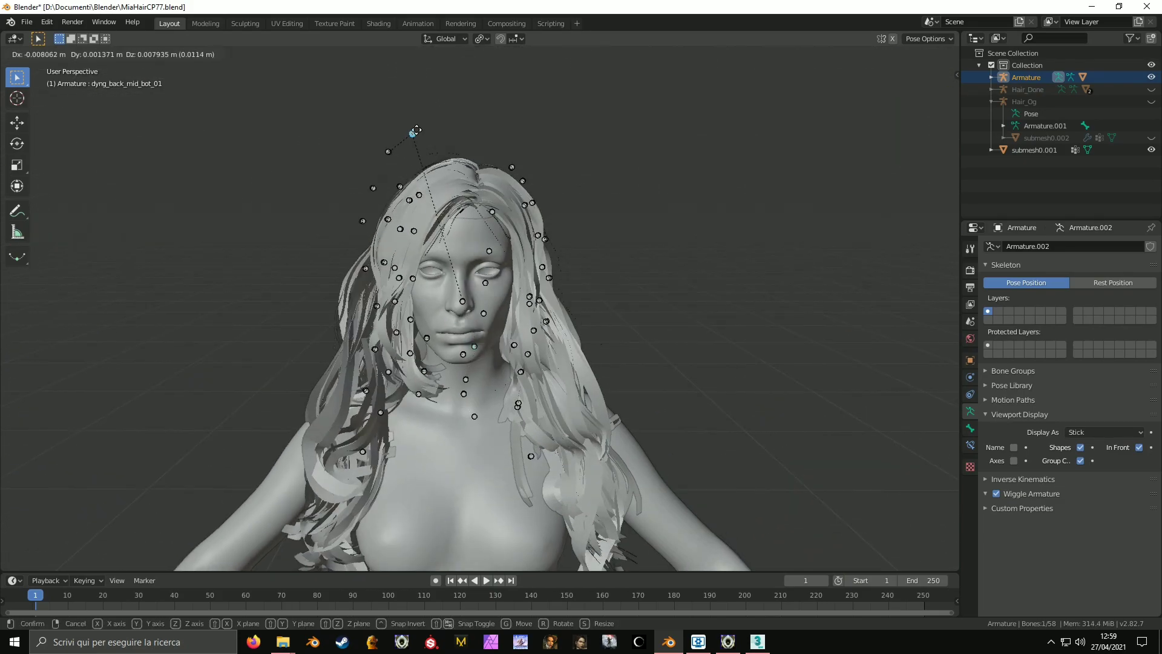
right_click(386, 112)
middle_drag(401, 206, 455, 213)
key(g)
right_click(393, 227)
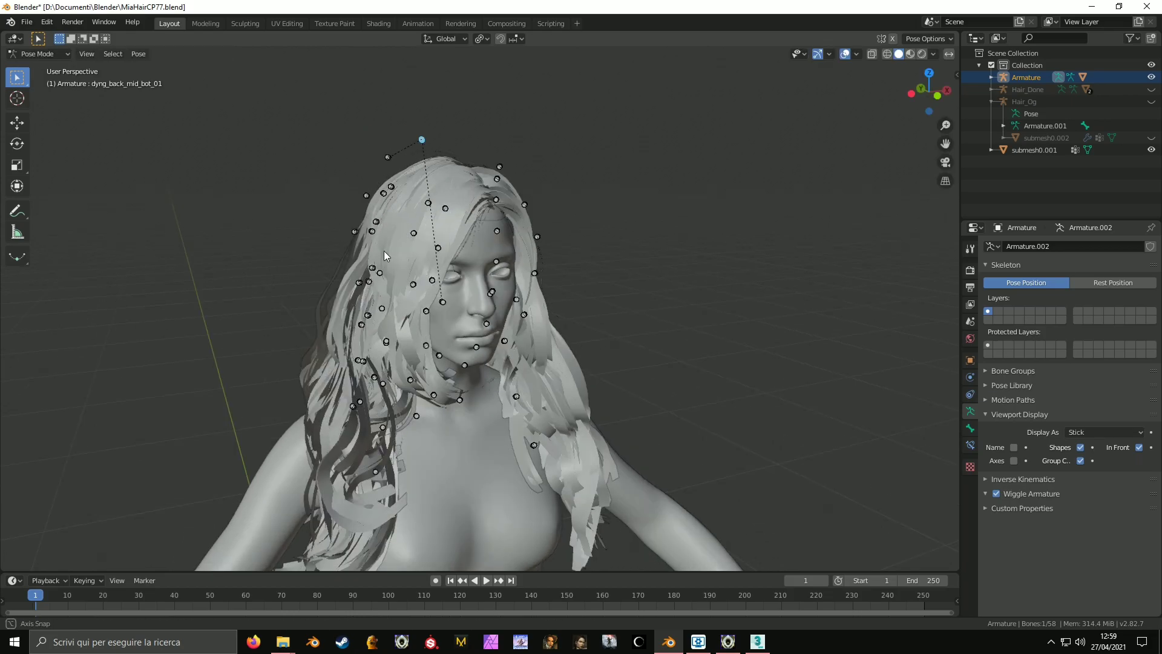
middle_drag(381, 258, 406, 270)
key(g)
right_click(308, 254)
middle_drag(520, 261, 458, 257)
key(ctrl+Tab)
Merge all vertices of submesh0.003 by distance at 0.0001 m and return to Object Mode.
scroll(609, 218, up, 1)
click(990, 77)
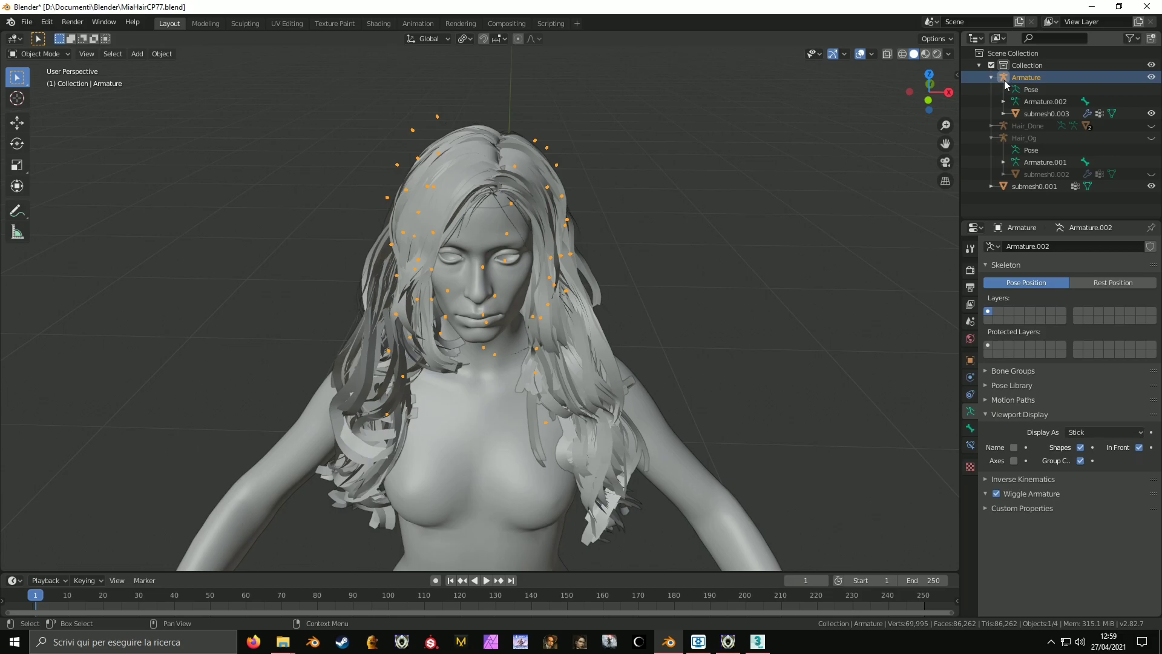
click(1041, 113)
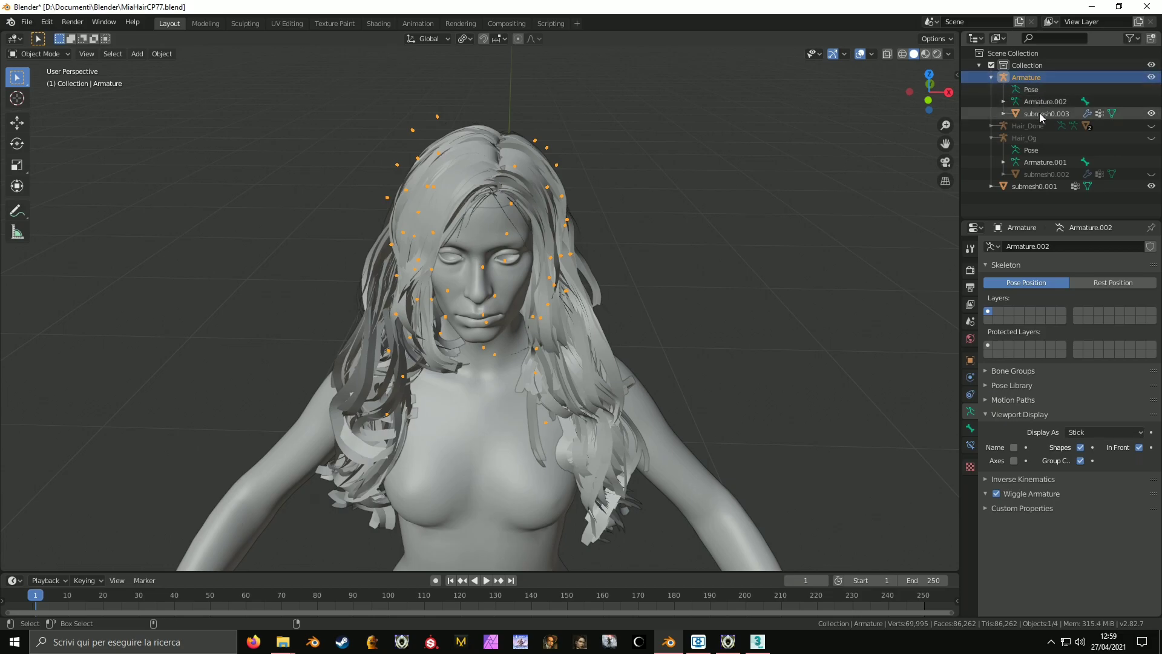
middle_drag(696, 284, 571, 313)
key(Tab)
scroll(567, 310, up, 3)
key(F3)
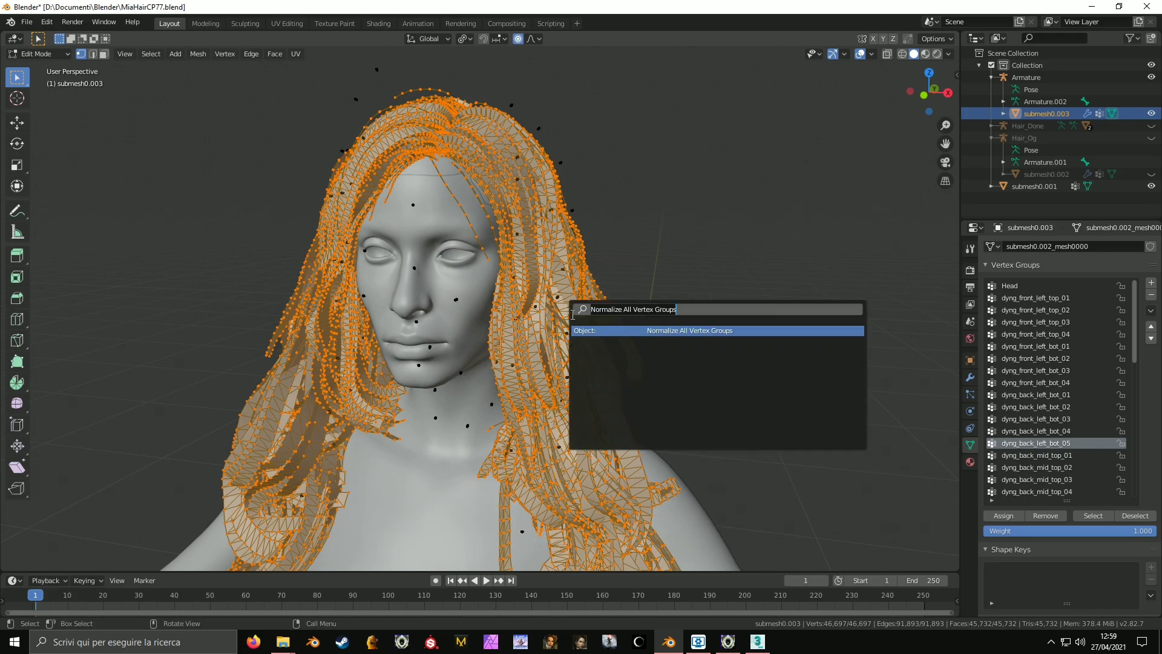
text(merg)
key(Return)
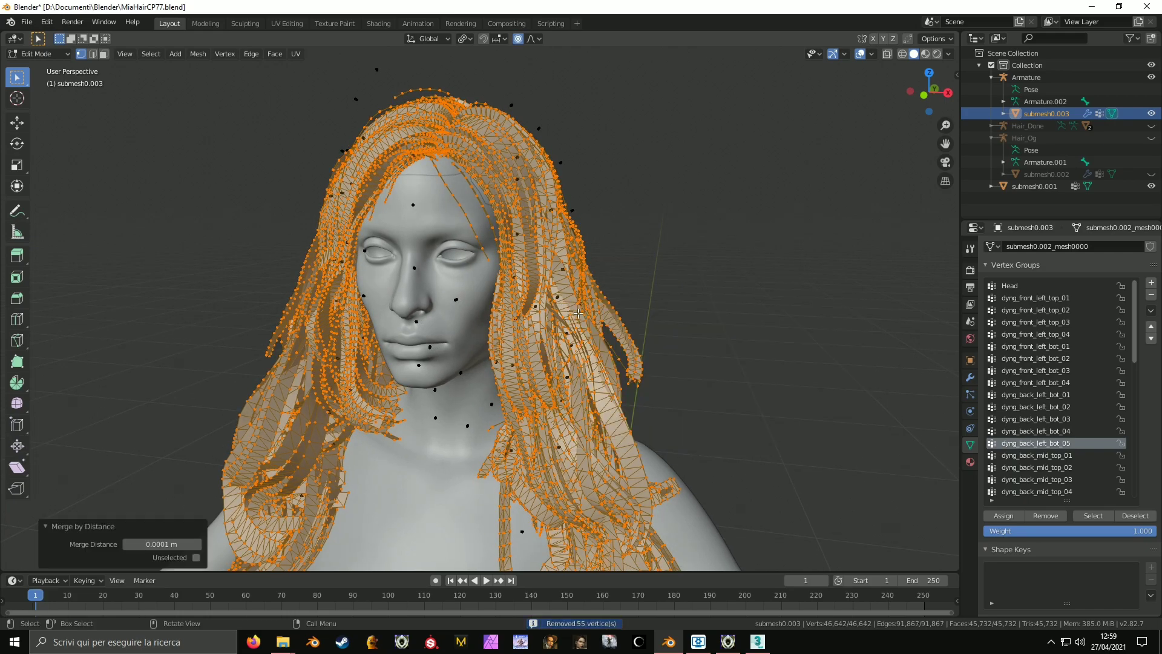
scroll(579, 313, down, 3)
scroll(578, 313, down, 2)
middle_drag(579, 313, 600, 294)
key(Tab)
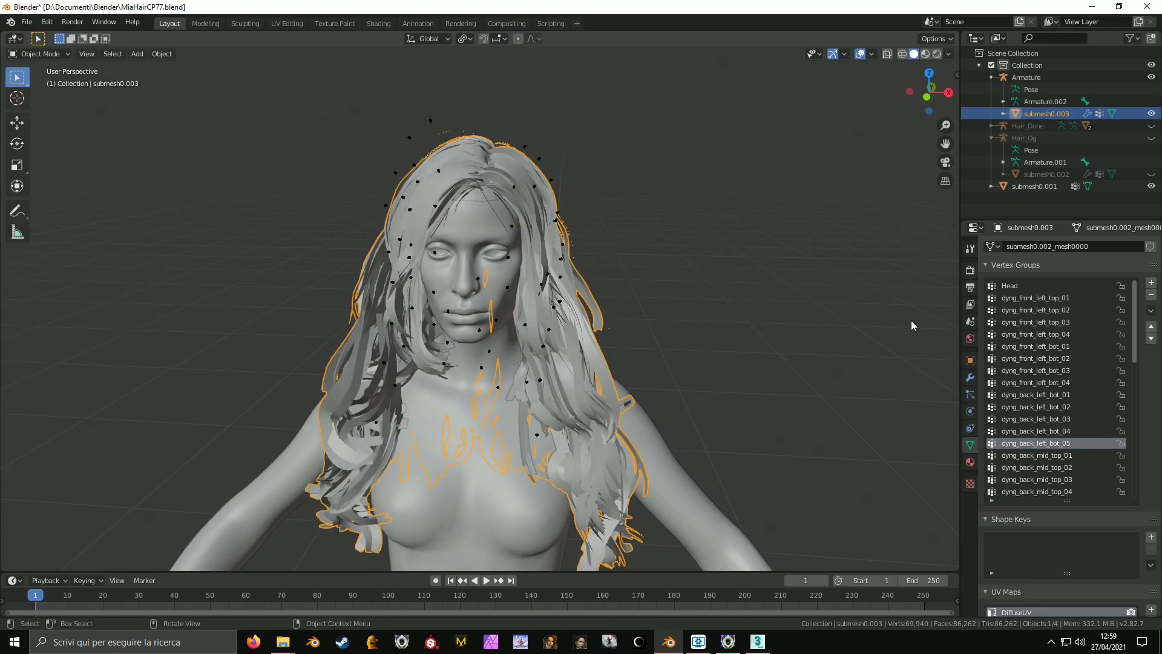
Add a Decimate modifier to submesh0.003 with a Collapse ratio of 0.6187 and apply it.
click(970, 377)
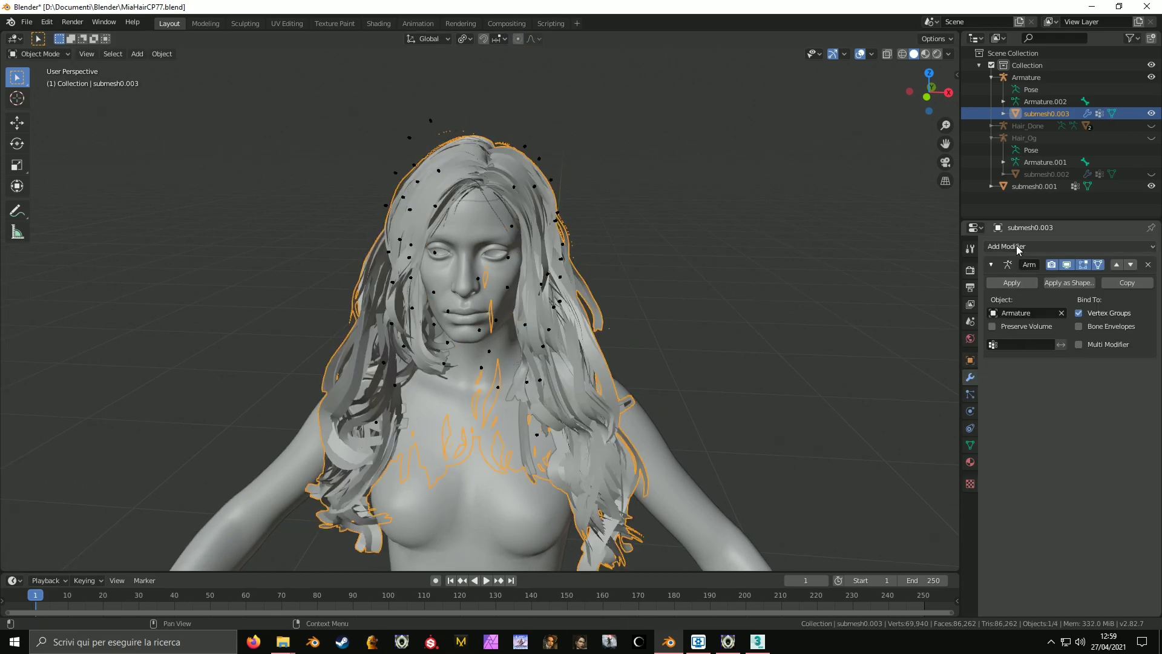
middle_drag(608, 254, 623, 257)
click(985, 248)
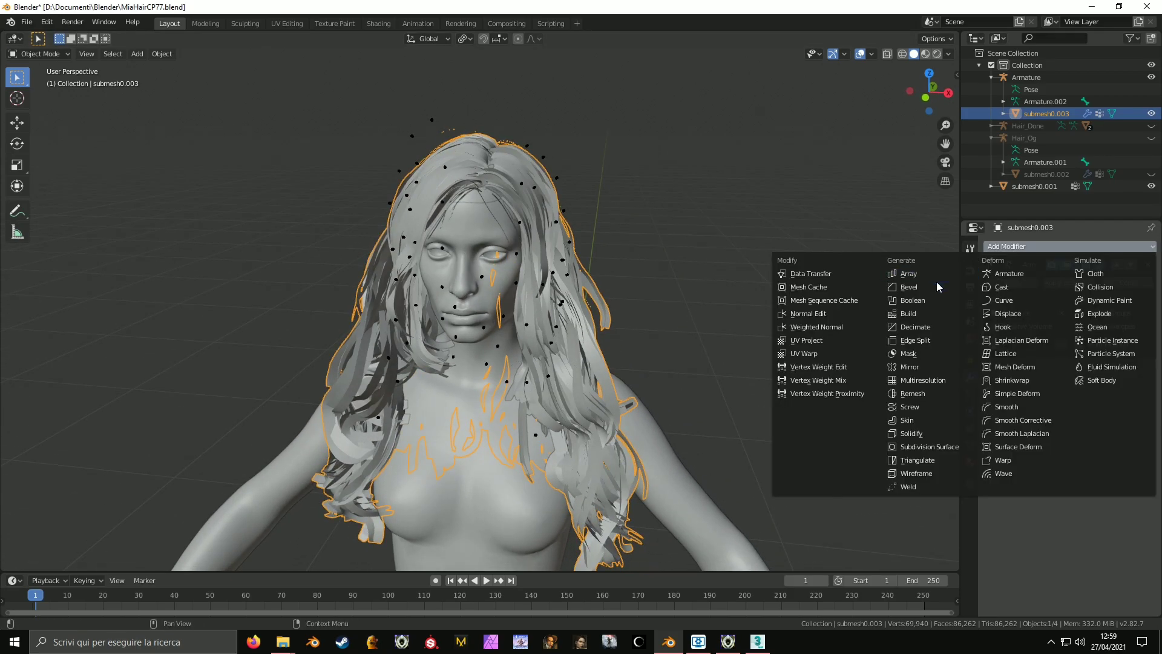
click(915, 327)
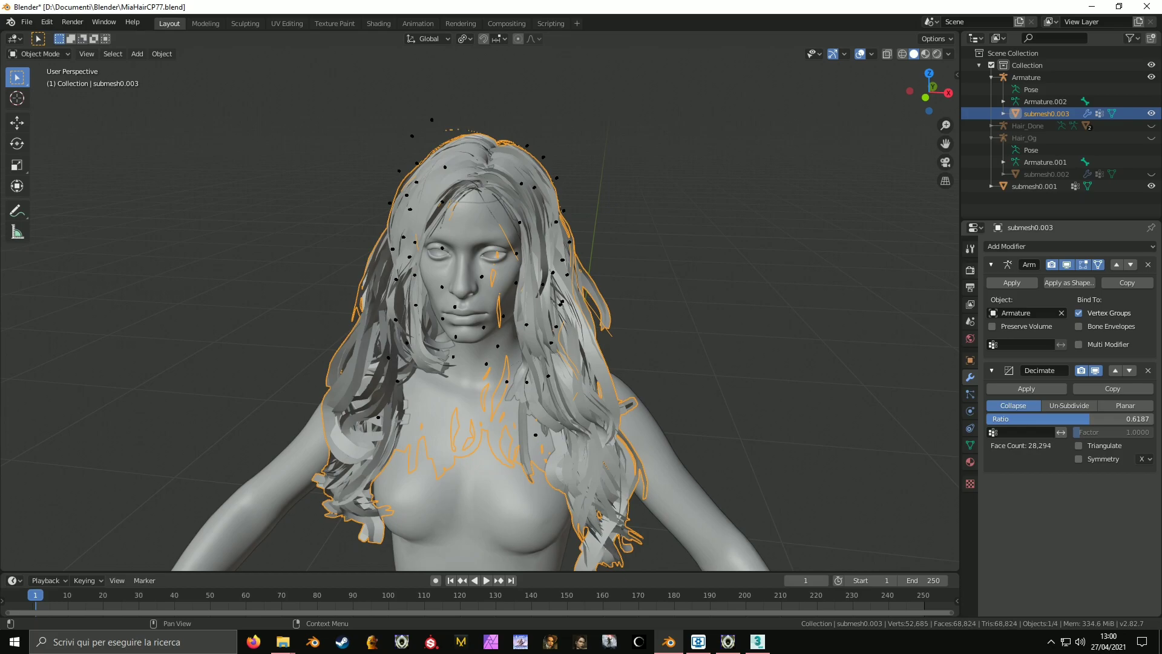
click(1050, 390)
Duplicate all the hair geometry of submesh0.003 in place and flip the duplicate's normals.
key(Tab)
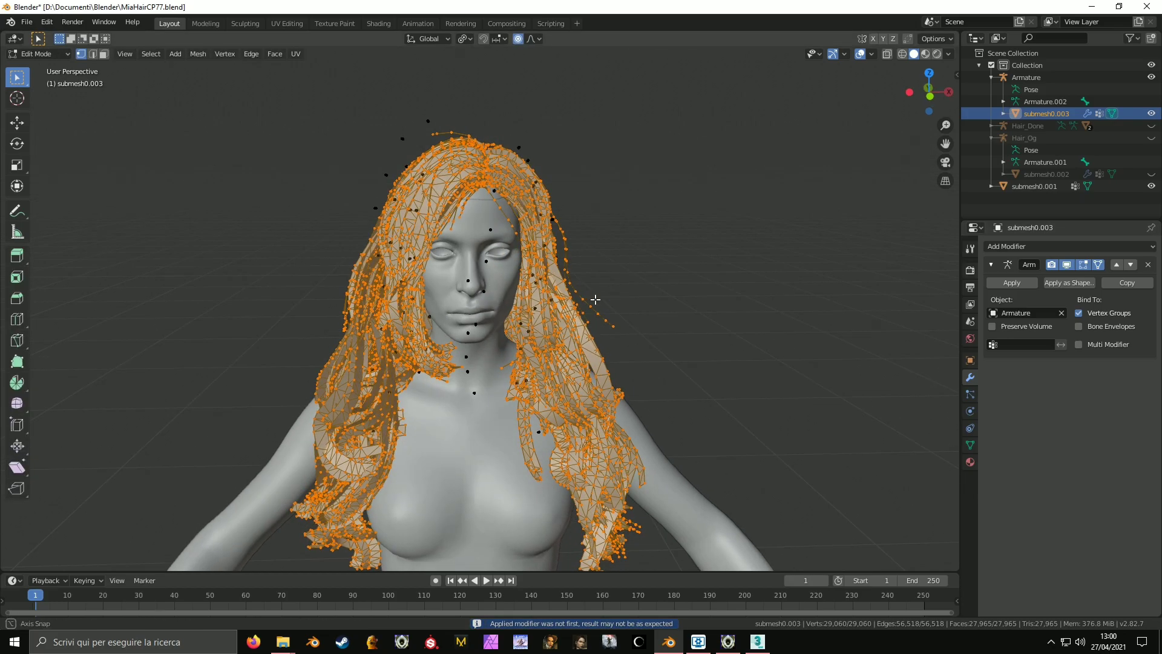
middle_drag(595, 298, 579, 299)
key(shift+d)
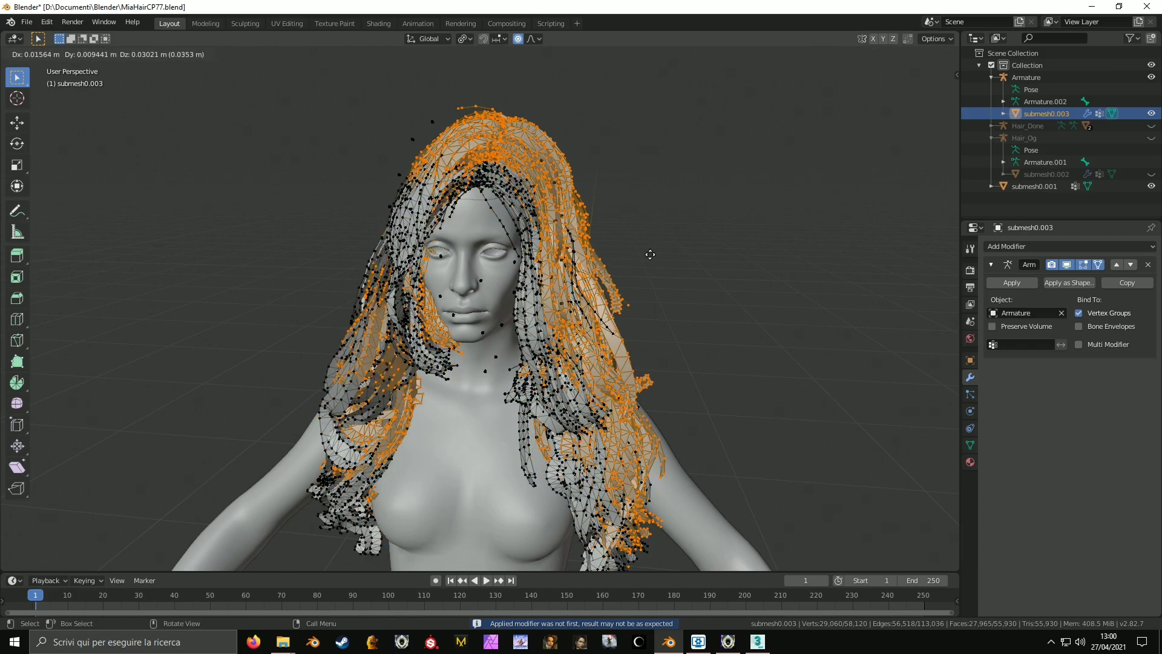
right_click(605, 256)
key(F3)
text(flip)
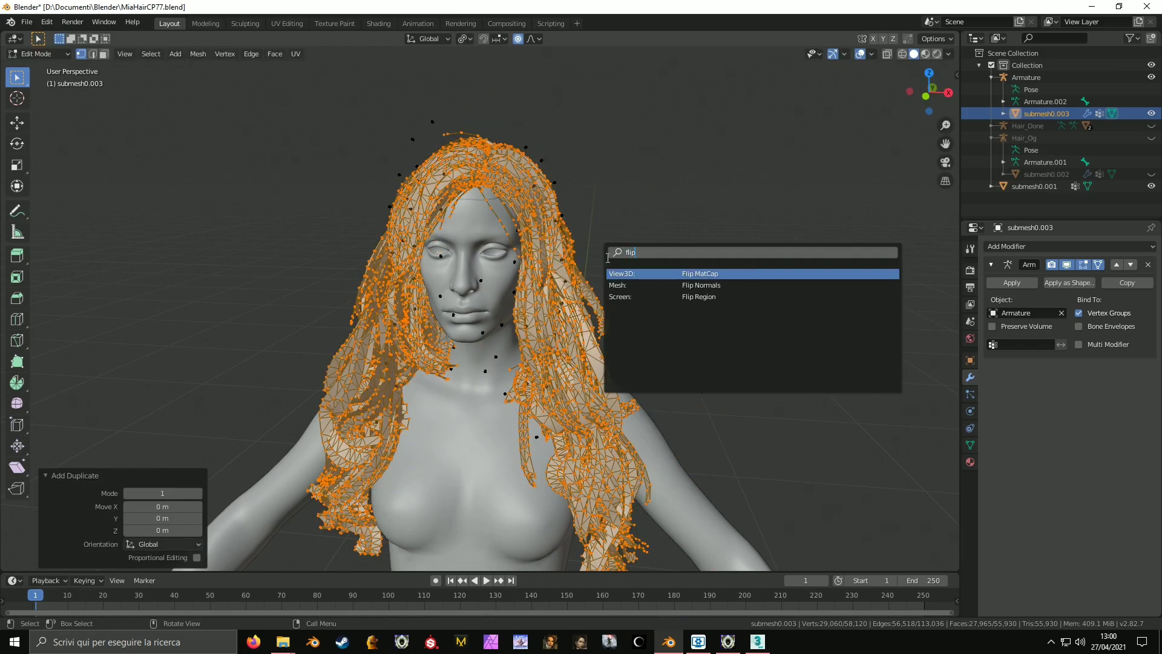
key(Down)
key(Return)
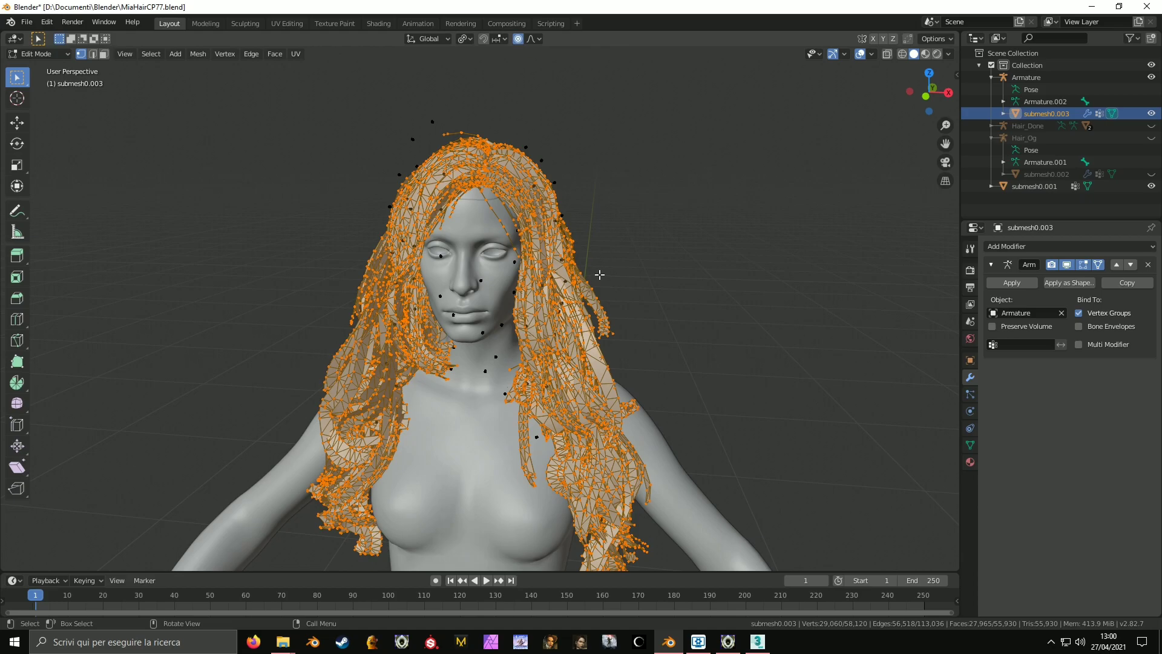
key(Tab)
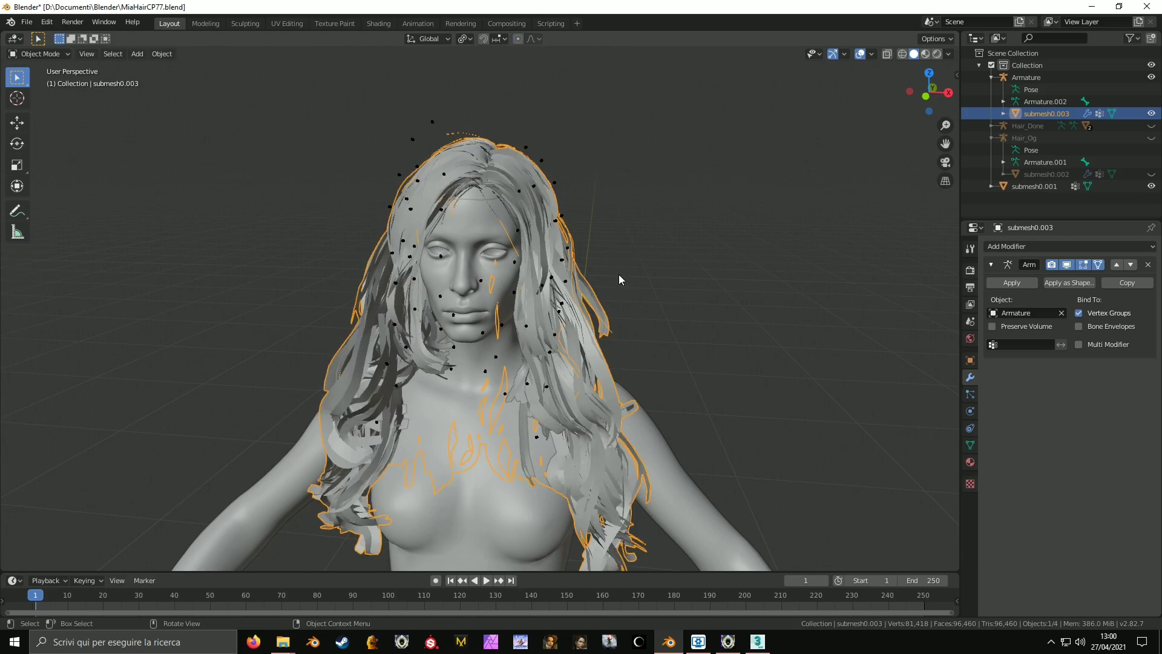
Select the Armature together with submesh0.003 and start an FBX export.
click(1042, 79)
ctrl+click(1044, 110)
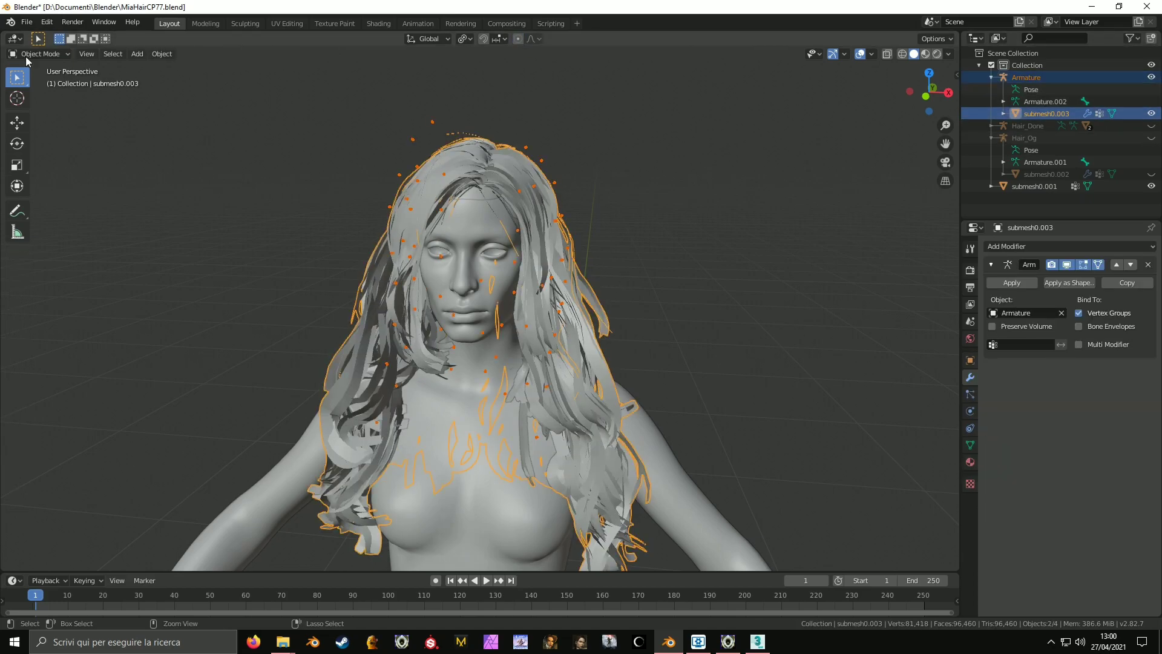
click(26, 22)
mouse_move(47, 197)
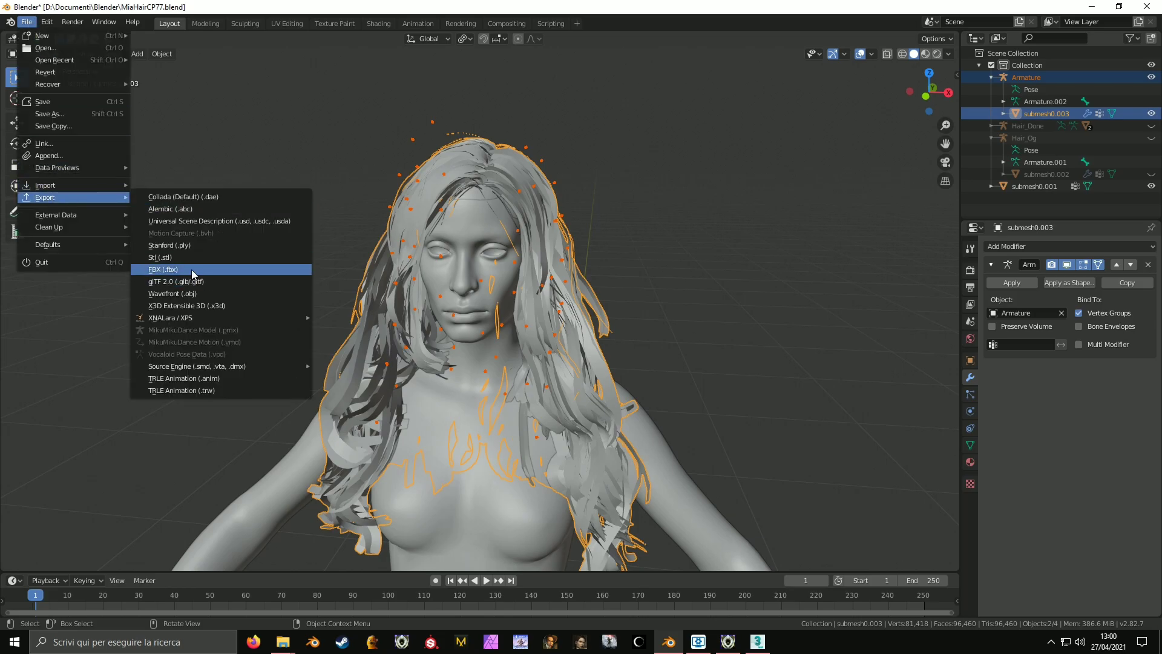
click(191, 269)
Export the selection as MiaHairCP77.fbx into the Cyberpunk_2077 mod folder Long_Wooshy_Hair\base\characters\common\hair\hh_090_wa__alt.
scroll(348, 411, down, 2)
click(340, 408)
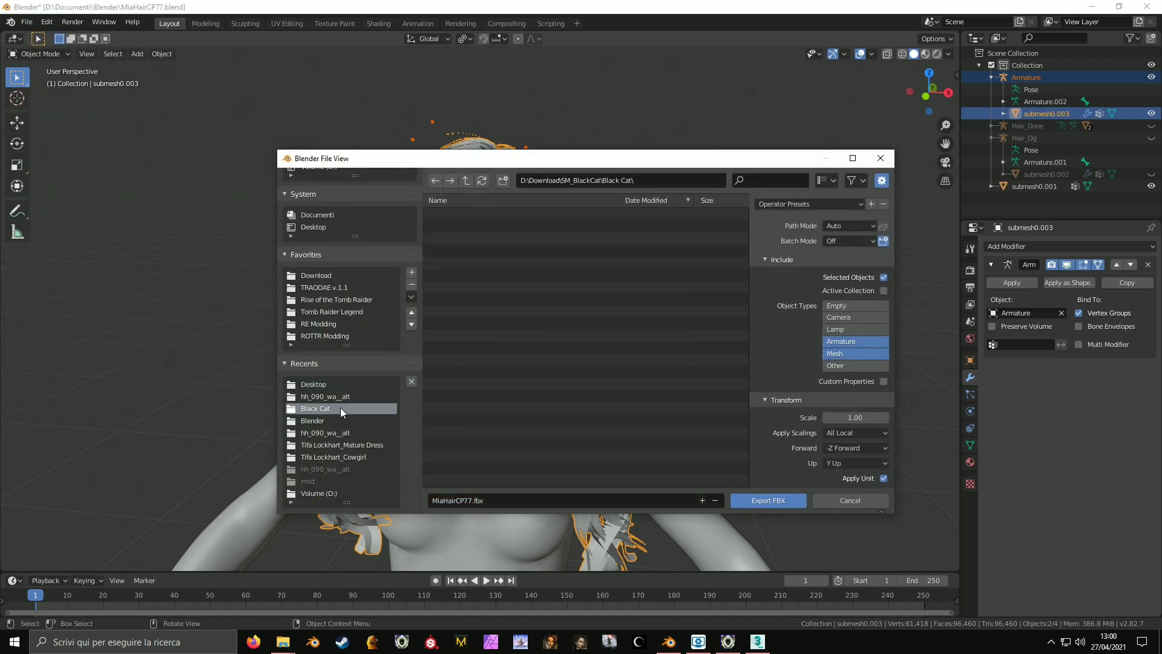
click(466, 181)
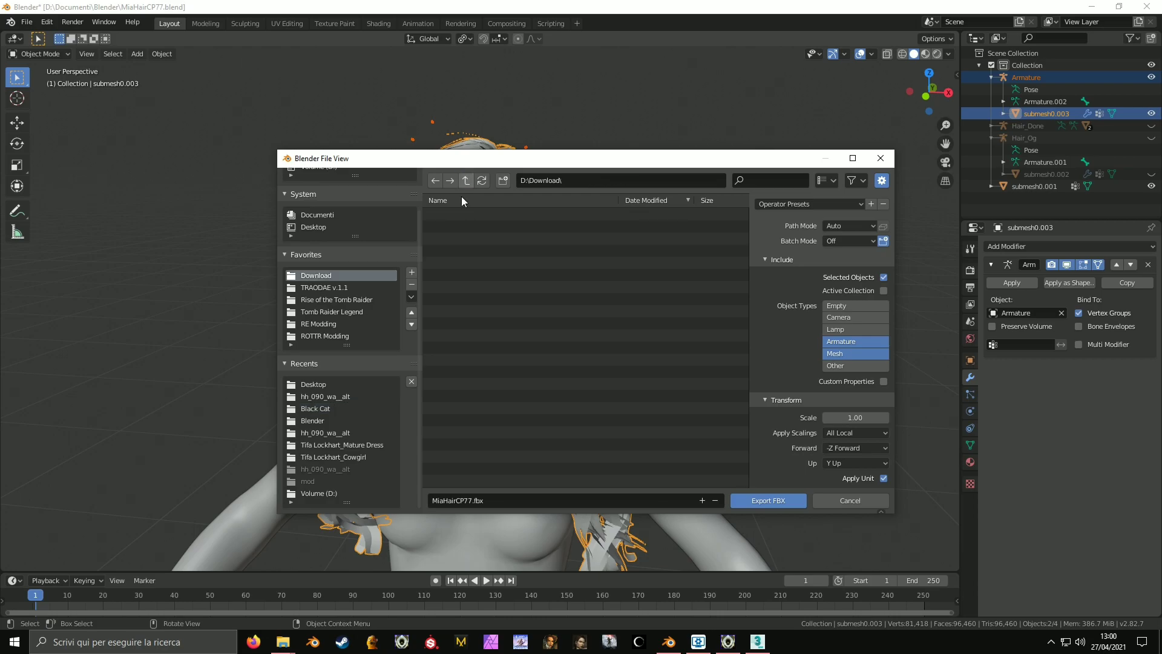
click(370, 399)
click(468, 180)
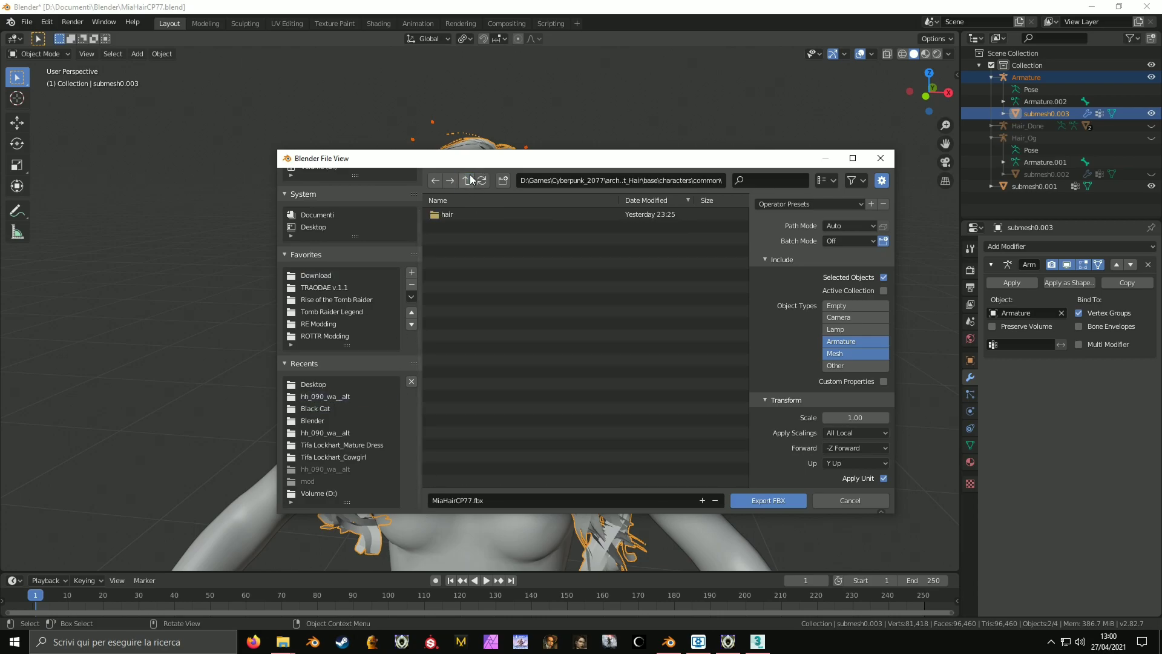
click(467, 180)
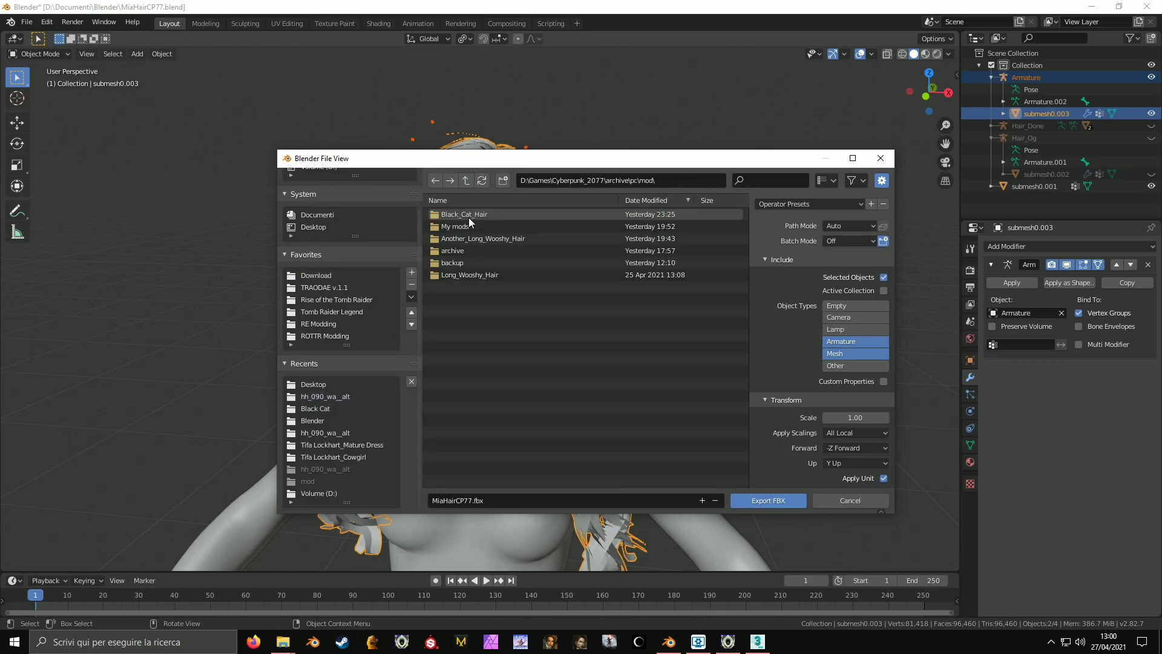
double_click(470, 274)
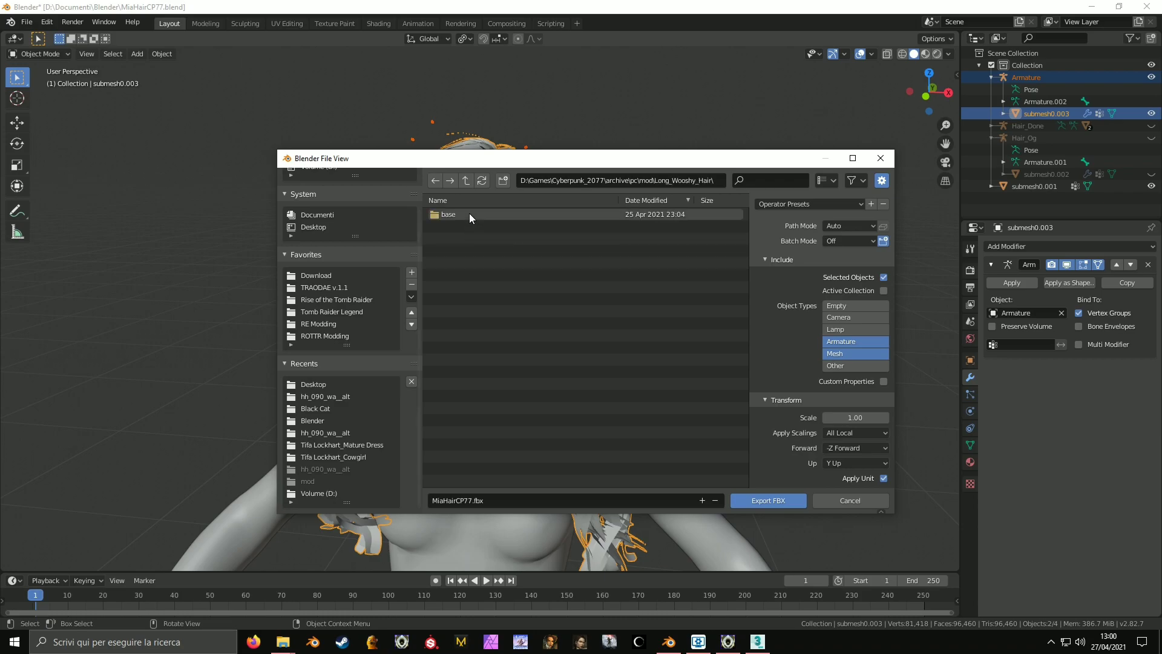
click(469, 213)
double_click(469, 213)
double_click(470, 213)
double_click(470, 213)
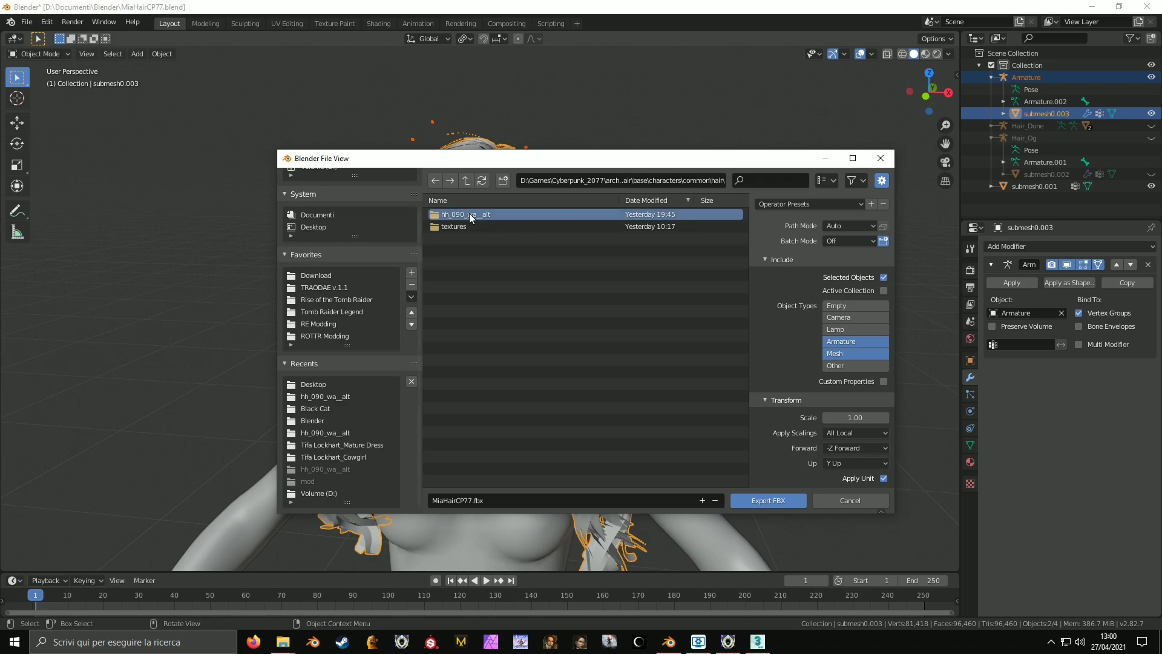
double_click(470, 215)
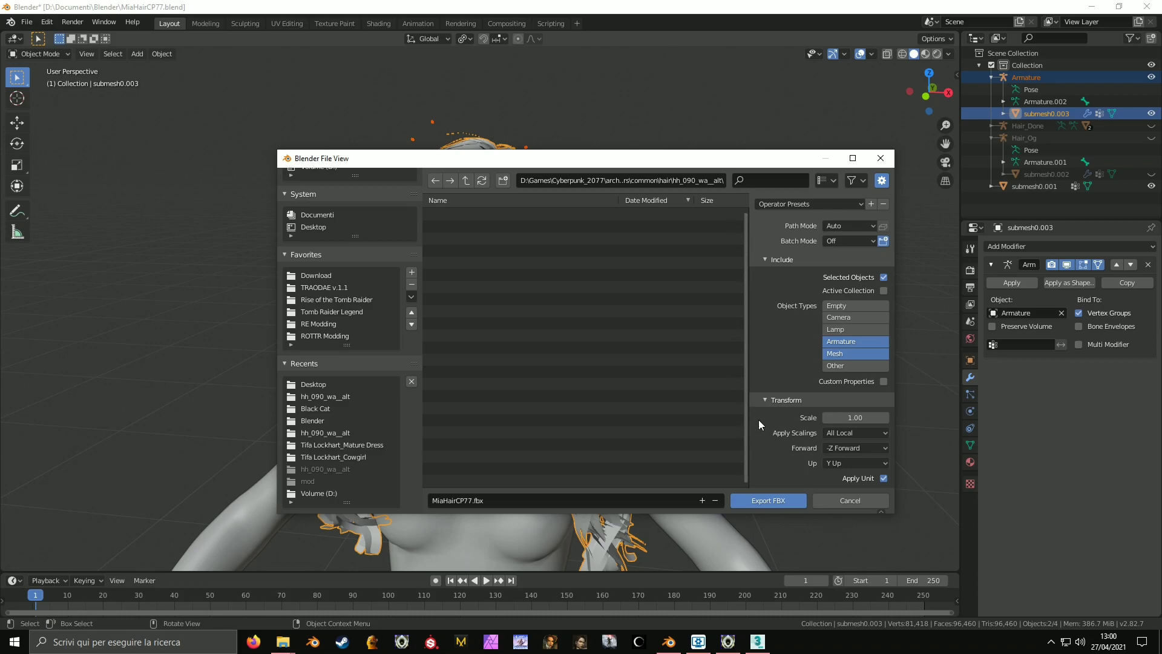
click(756, 501)
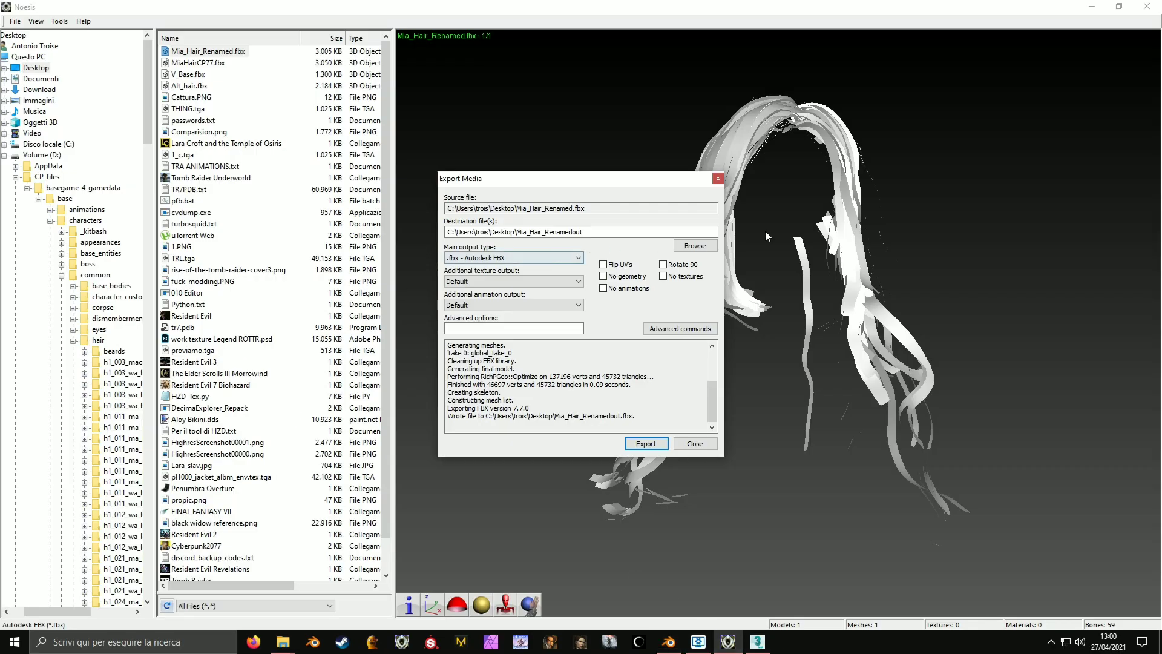
In Noesis, close the old export dialog and expand the folder tree to D:\Games\Cyberpunk_2077\archive\pc\mod.
click(718, 179)
scroll(101, 389, down, 20)
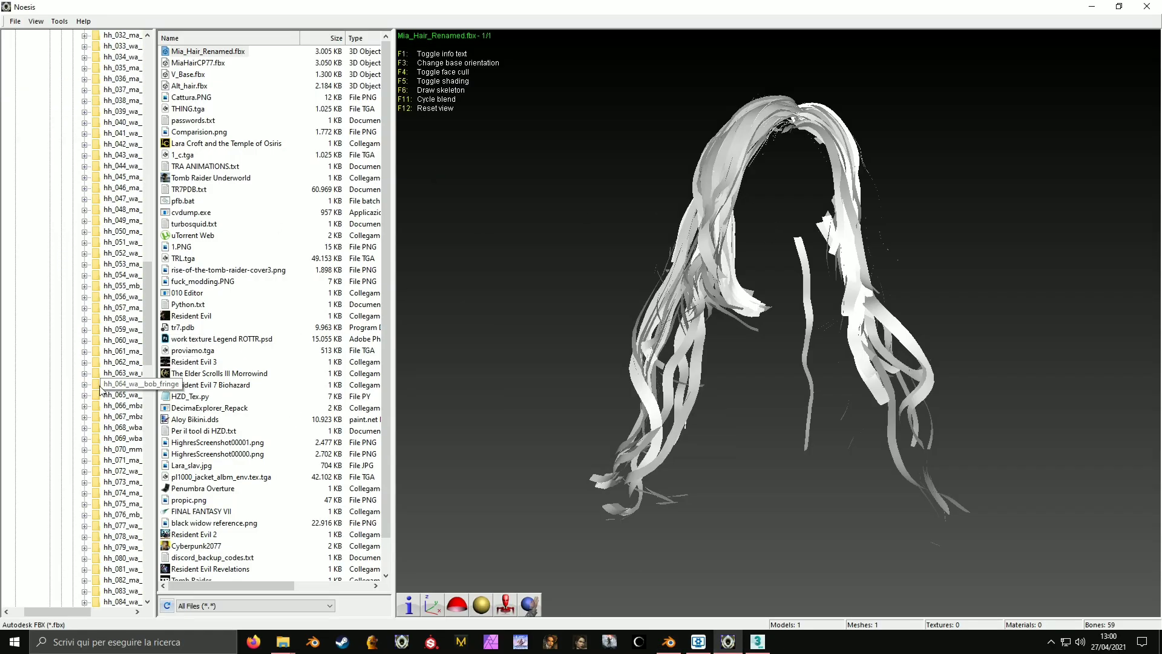
scroll(101, 389, down, 17)
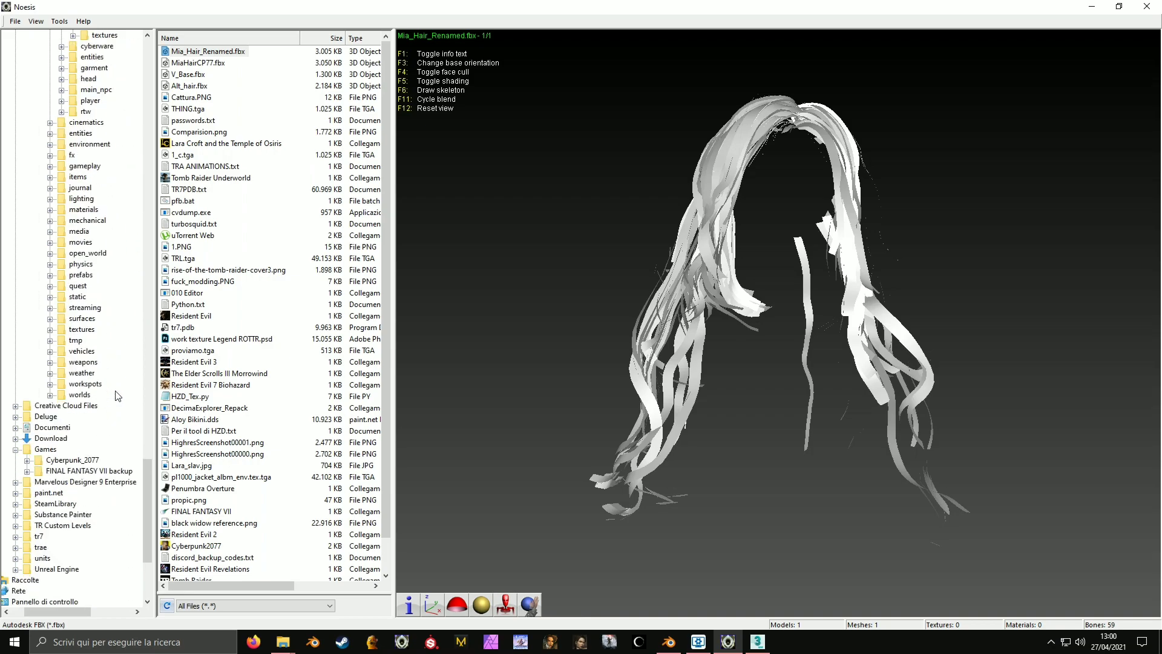
drag(148, 482, 148, 490)
click(28, 416)
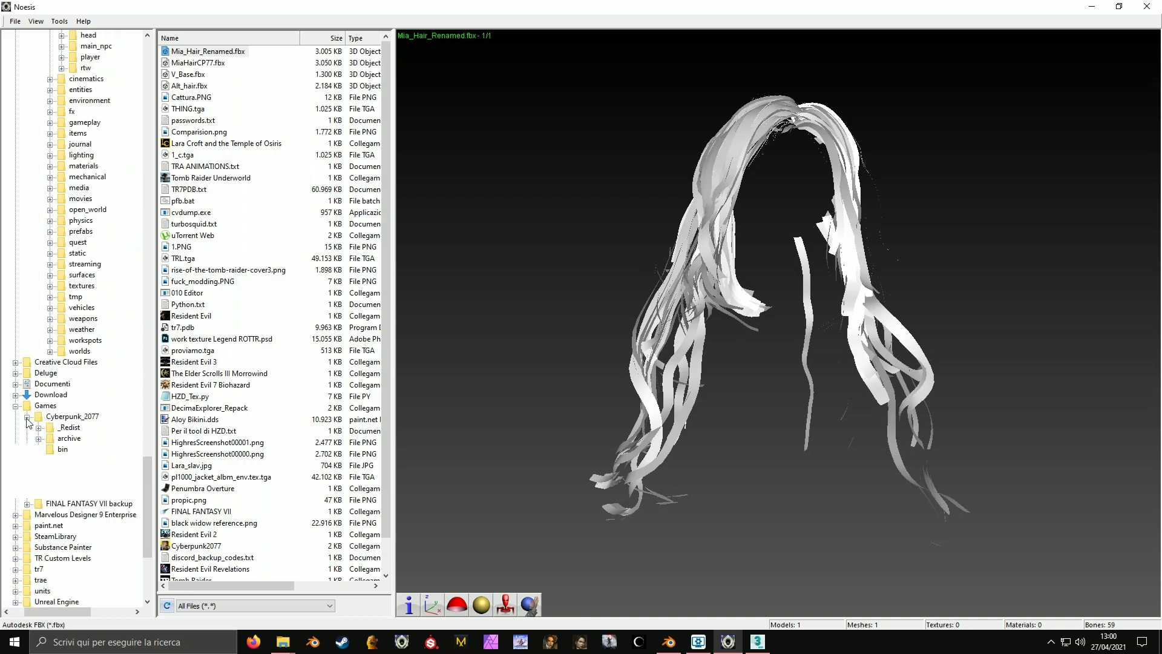
click(39, 438)
click(51, 449)
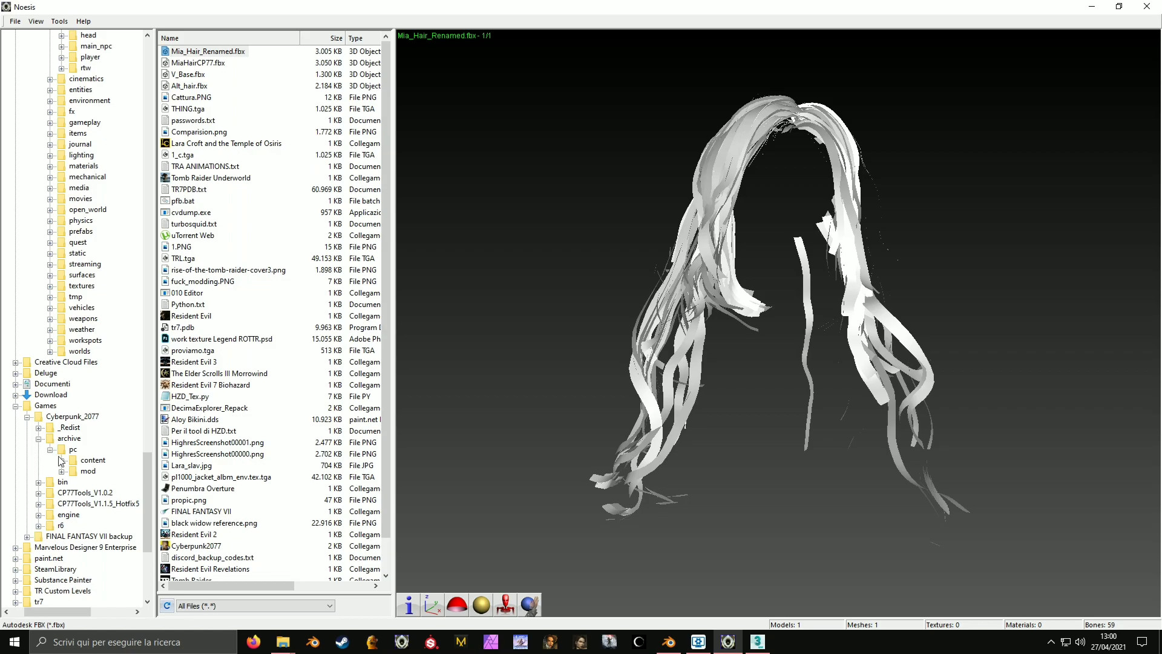
click(62, 471)
Open the hh_090_wa__alt folder inside Long_Wooshy_Hair\base\characters\common\hair and load MiaHairCP77.fbx in the preview.
drag(38, 611, 63, 573)
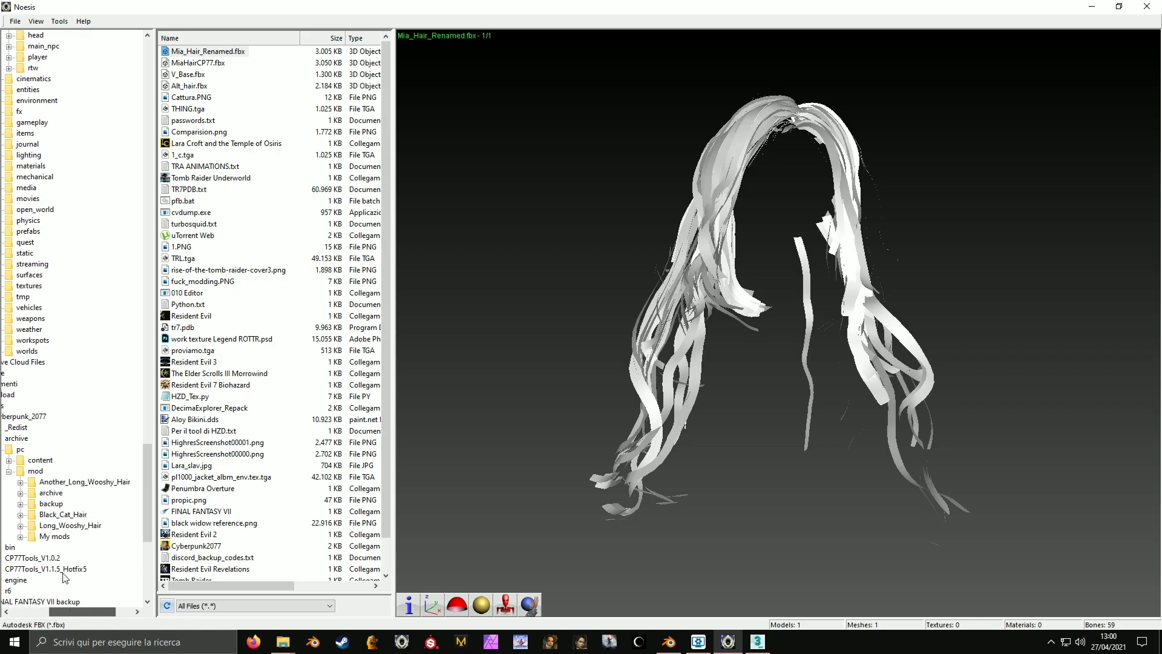
click(20, 526)
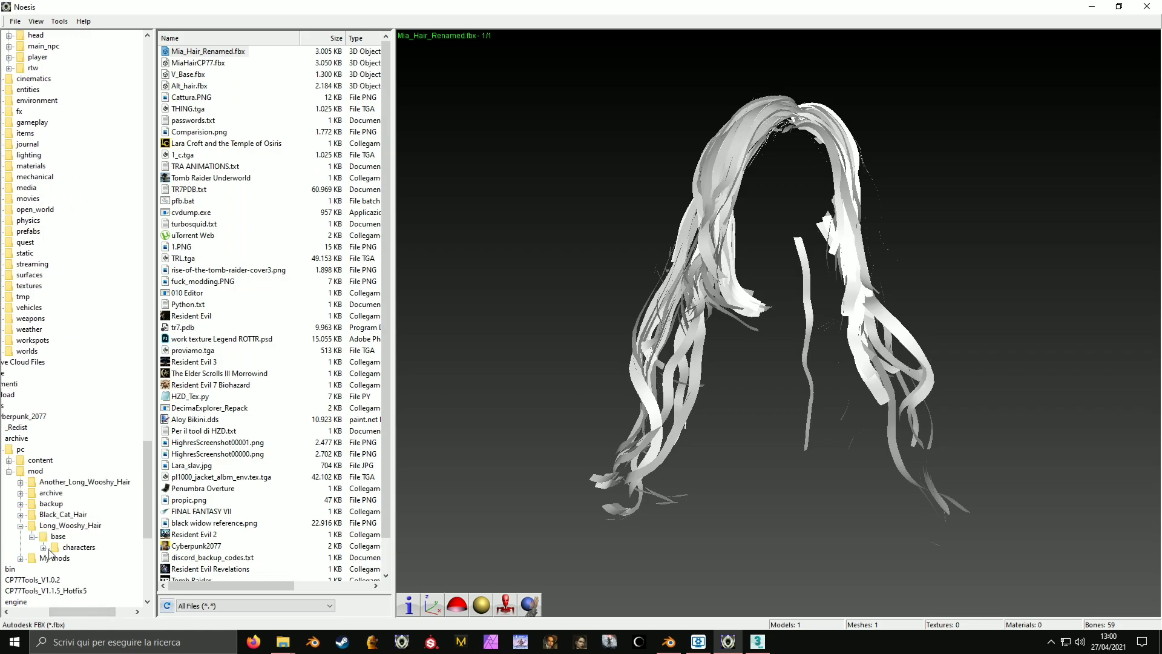
scroll(91, 540, down, 4)
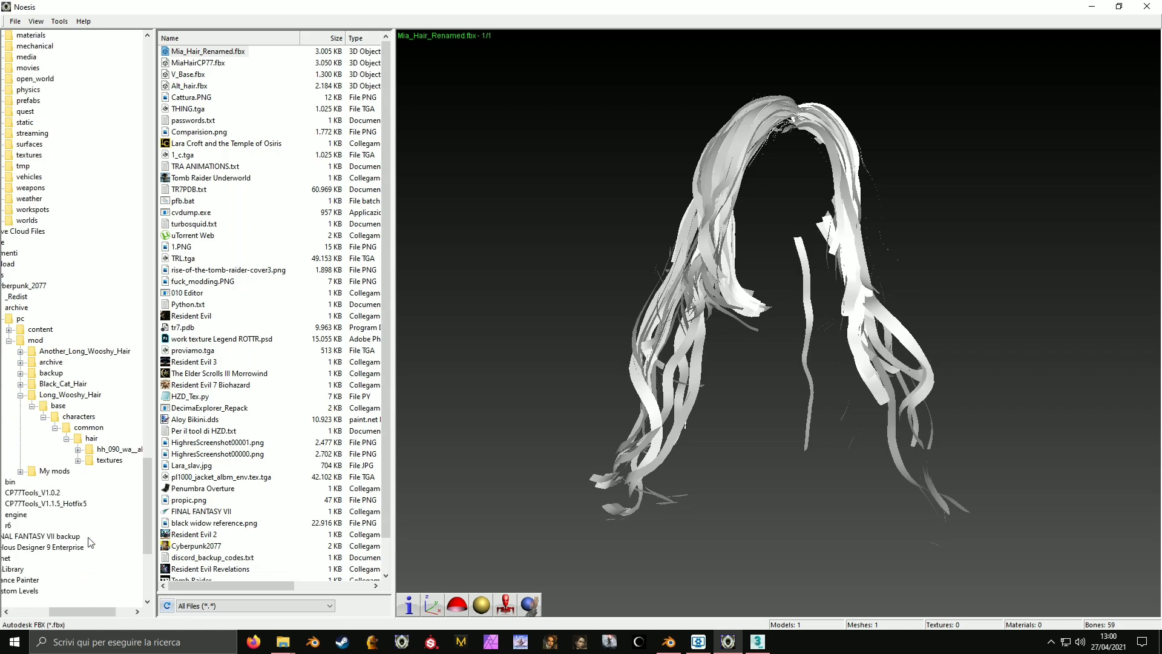
click(118, 450)
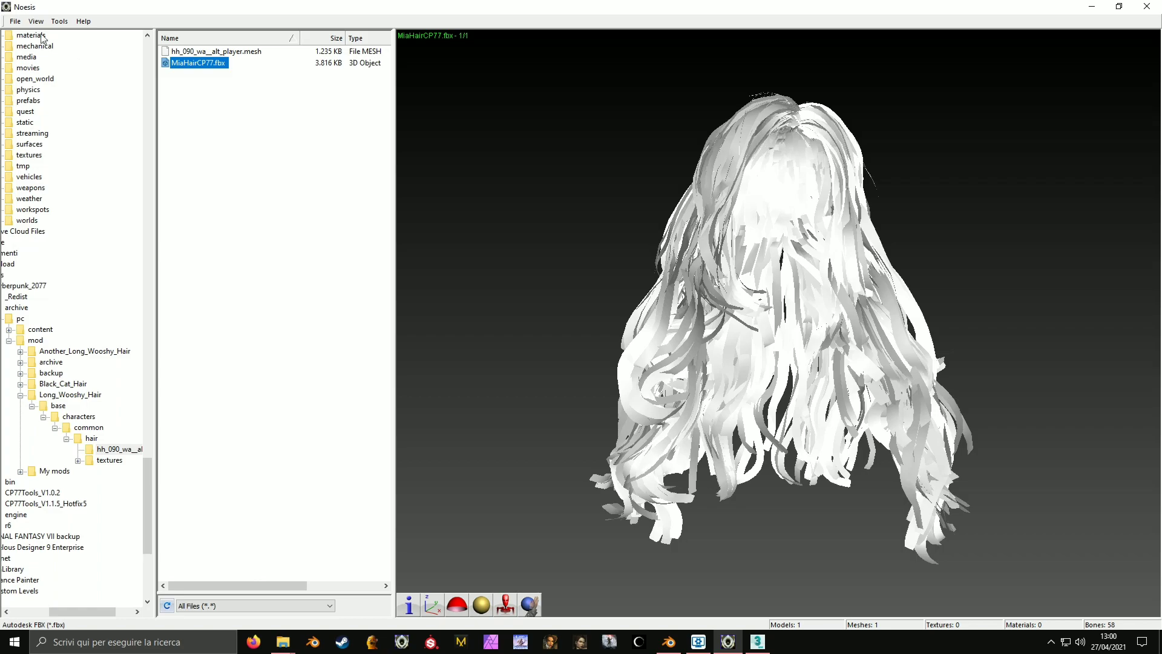
Export MiaHairCP77.fbx with the main output type .mesh - CyberPunk 2077 mesh [PC].
click(15, 22)
click(34, 49)
click(545, 258)
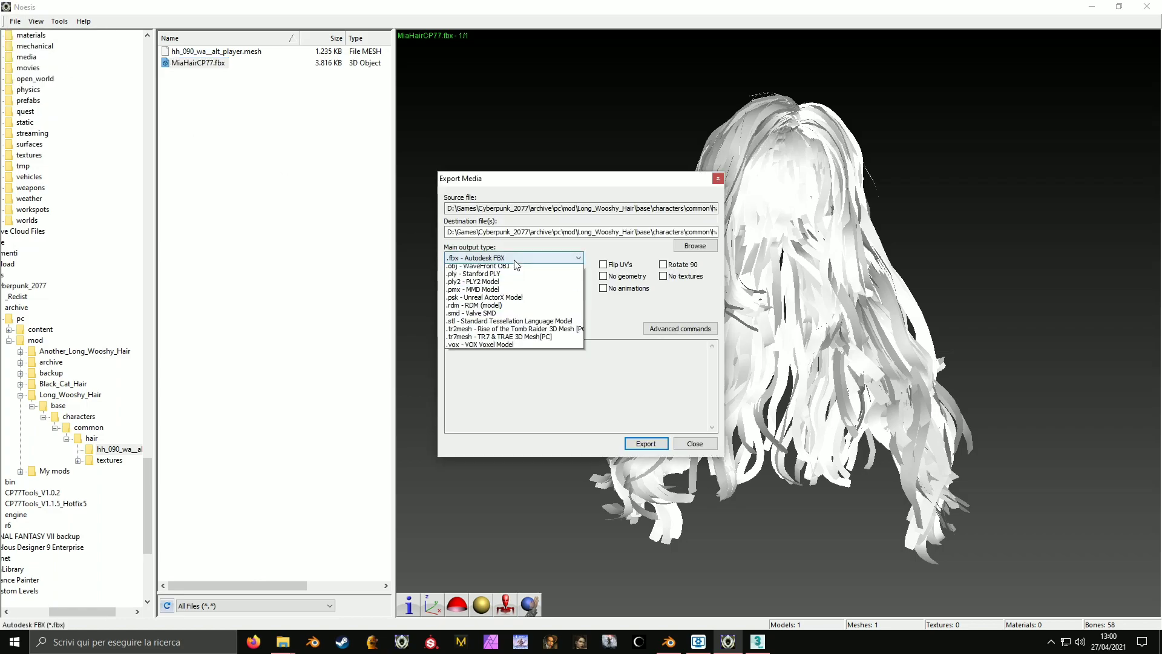
click(497, 388)
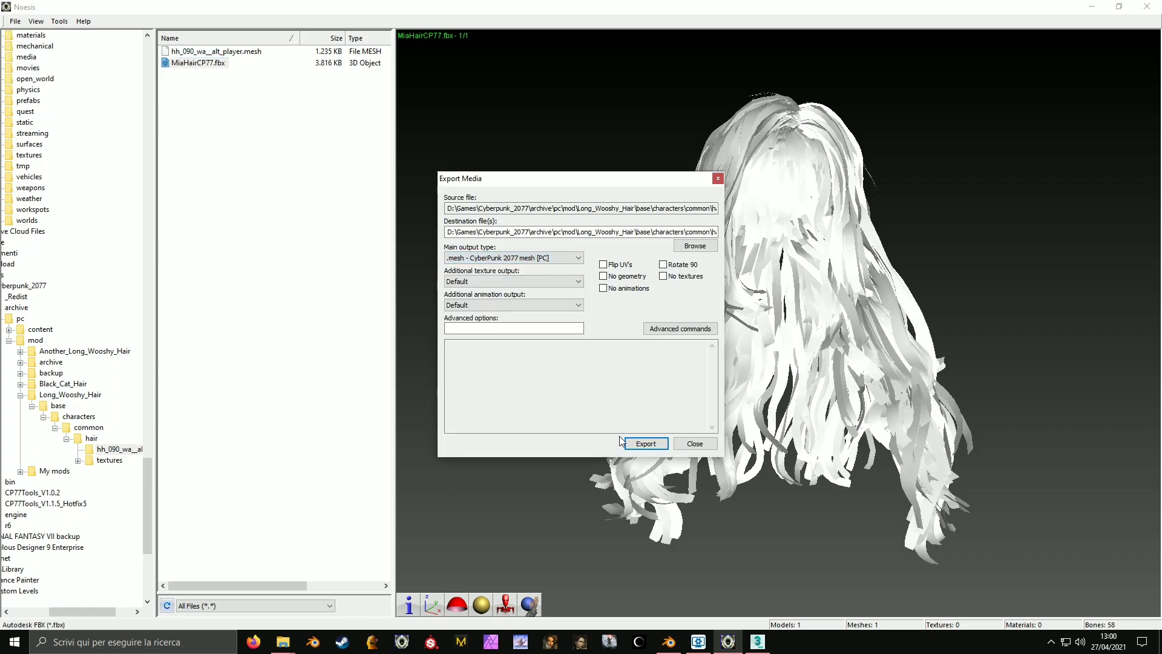
click(646, 444)
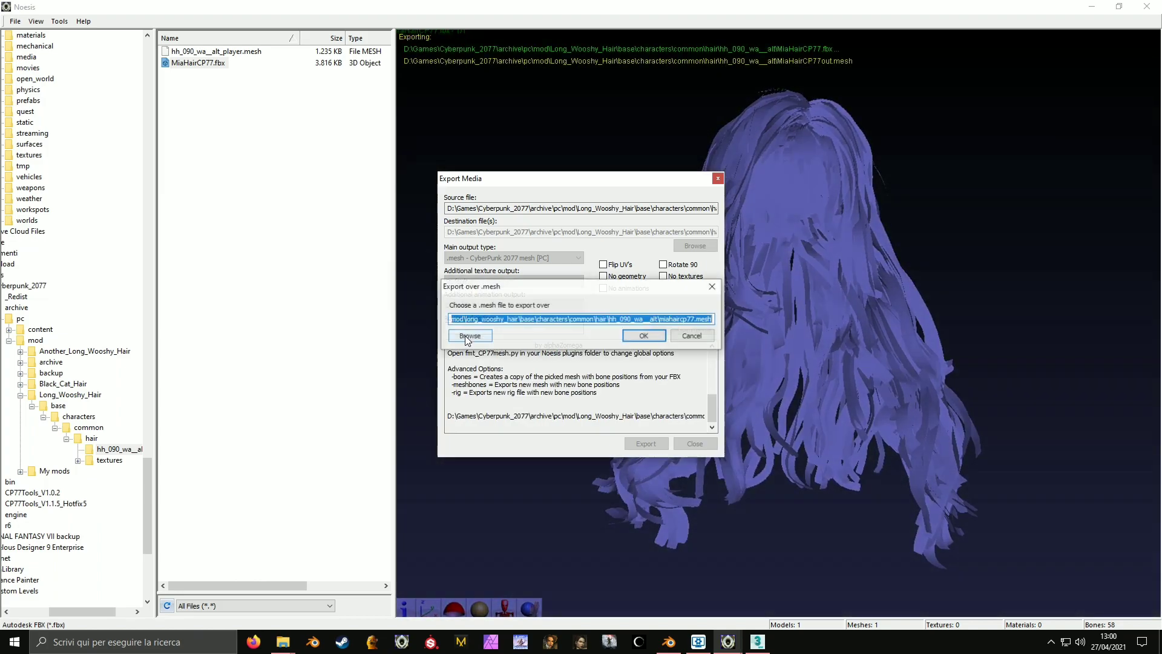
Choose hh_090_wa__alt_player.mesh from the CP_files common\hair\hh_090_wa__alt folder as the mesh to export over and confirm.
click(468, 332)
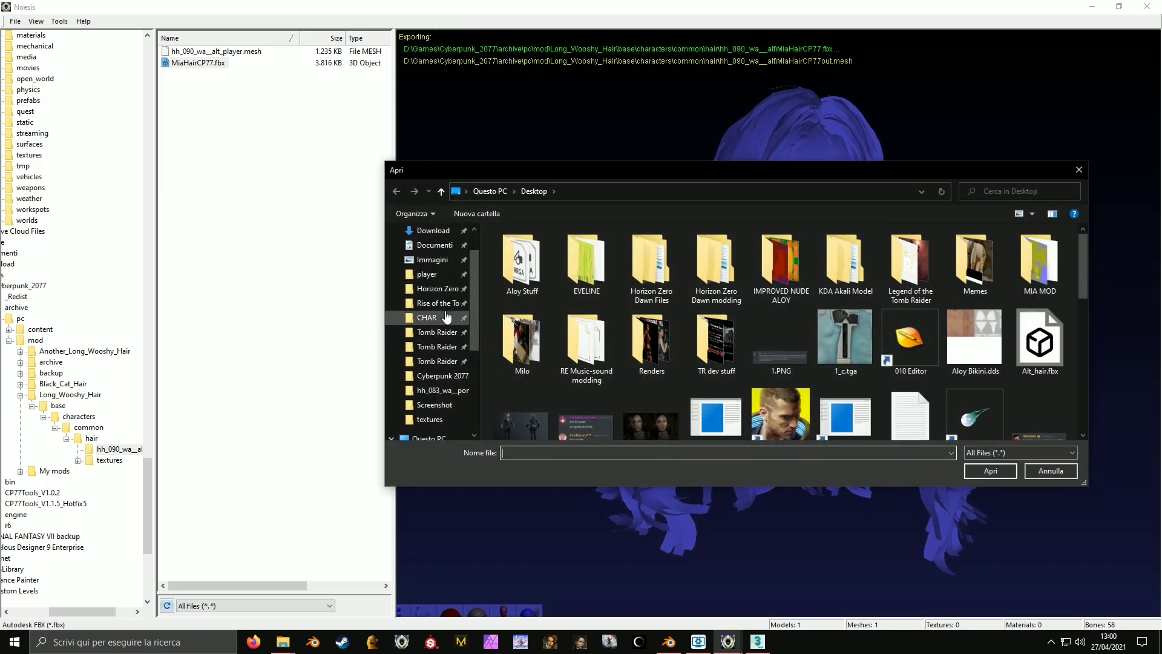
scroll(448, 327, down, 1)
click(441, 346)
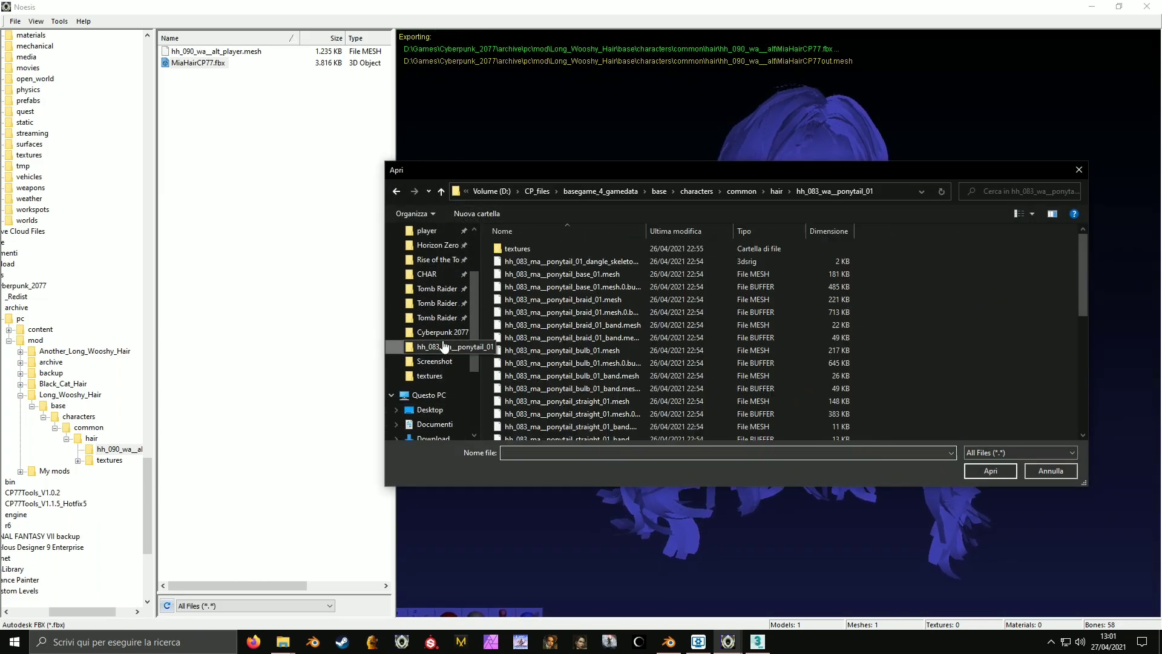
click(776, 191)
double_click(549, 326)
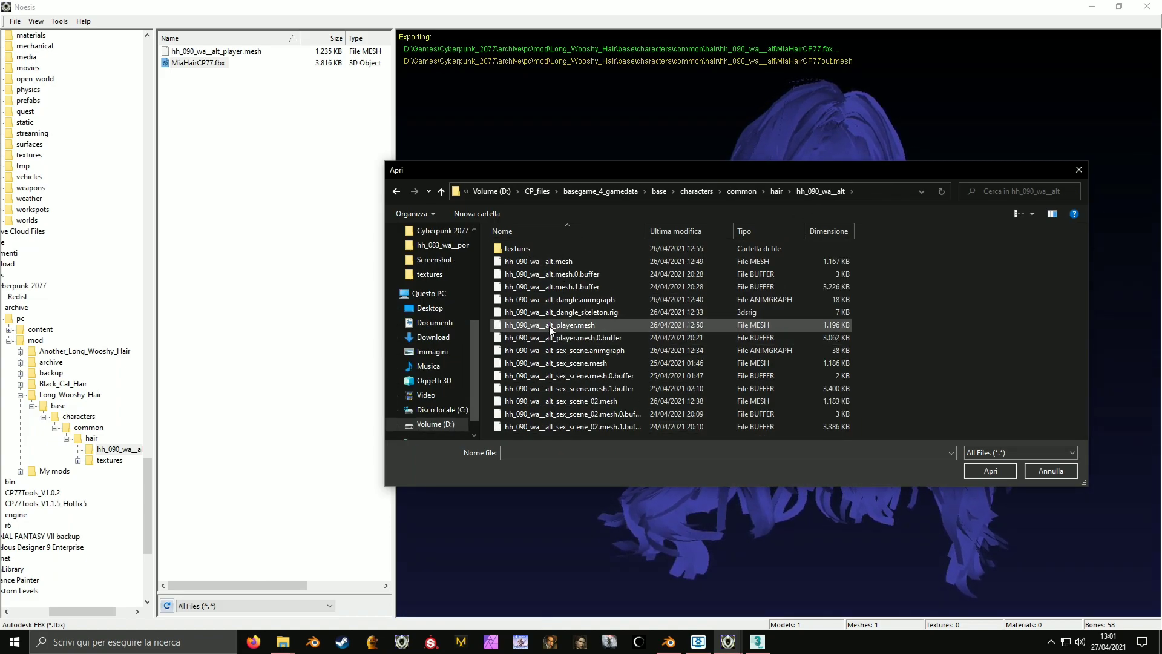
double_click(550, 326)
click(644, 335)
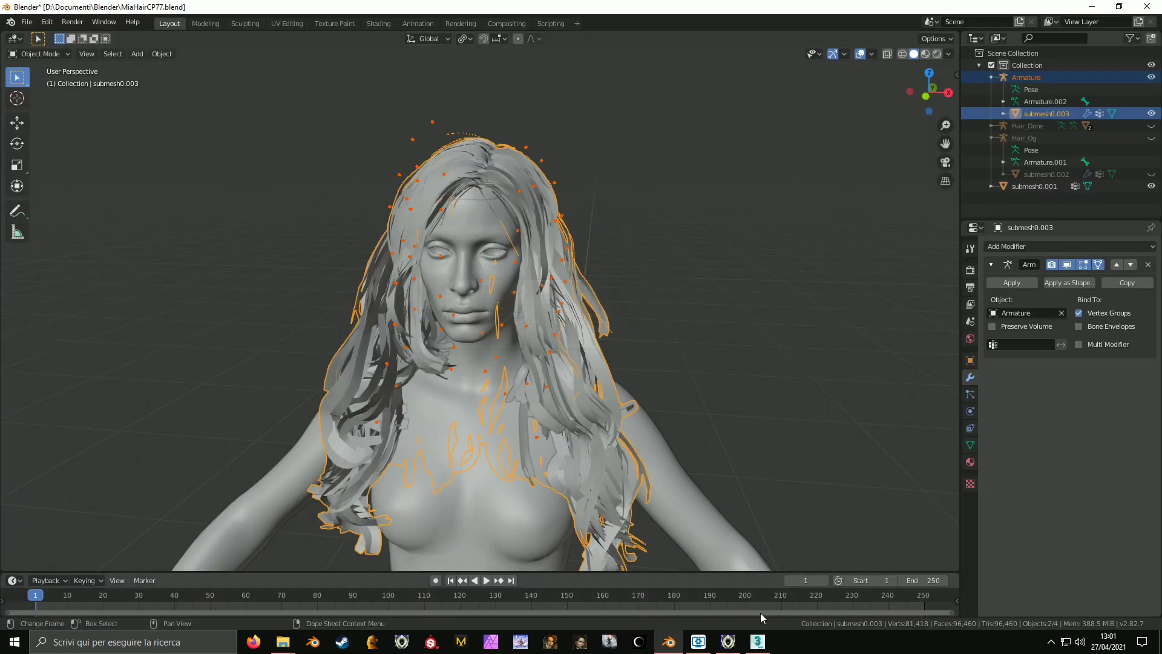
Switch to the File Explorer window of the hh_090_wa__alt mod folder containing the exported hair files.
click(728, 642)
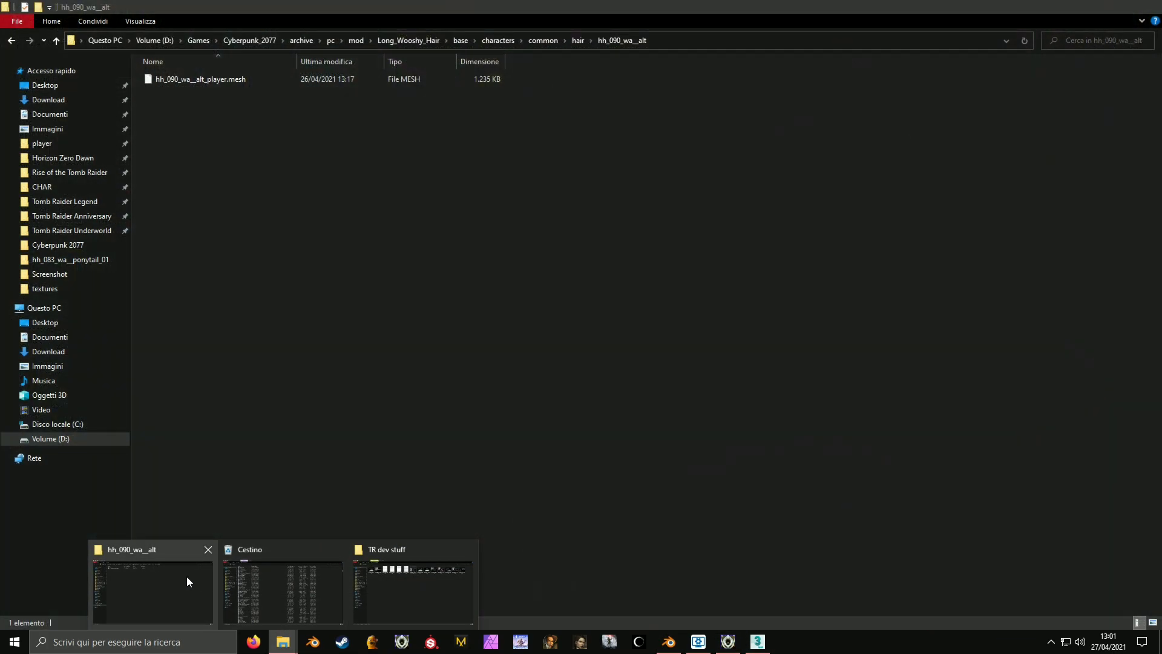
click(187, 577)
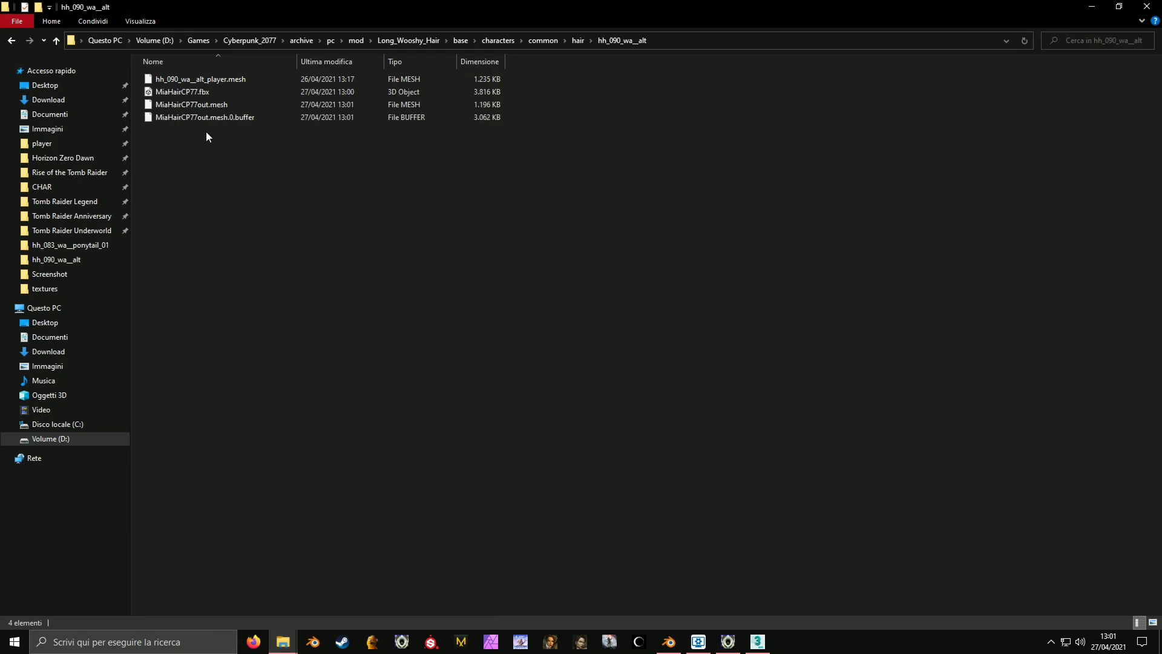